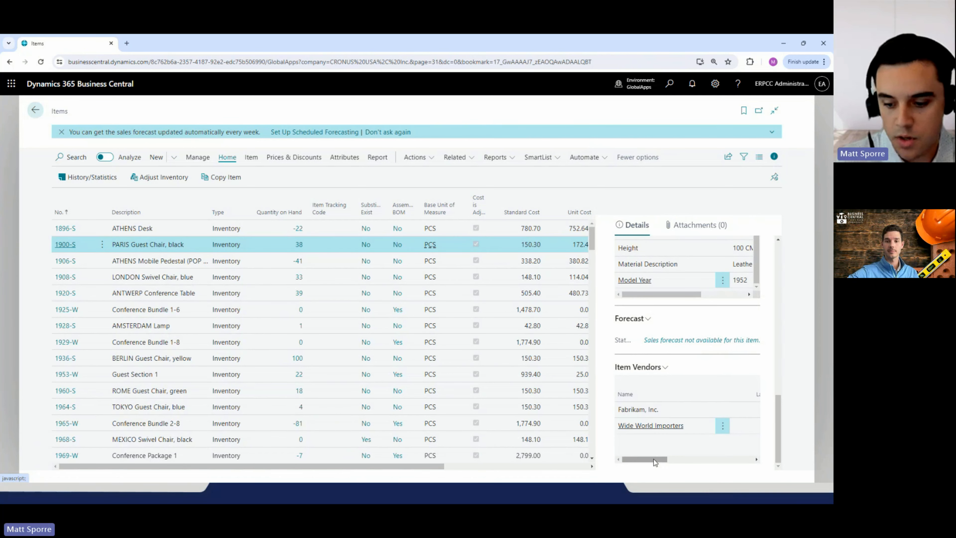
- Review the last cost, date, margin and last quote values in the Item Vendors details for PARIS Guest Chair, black
left_click_drag(654, 461, 671, 460)
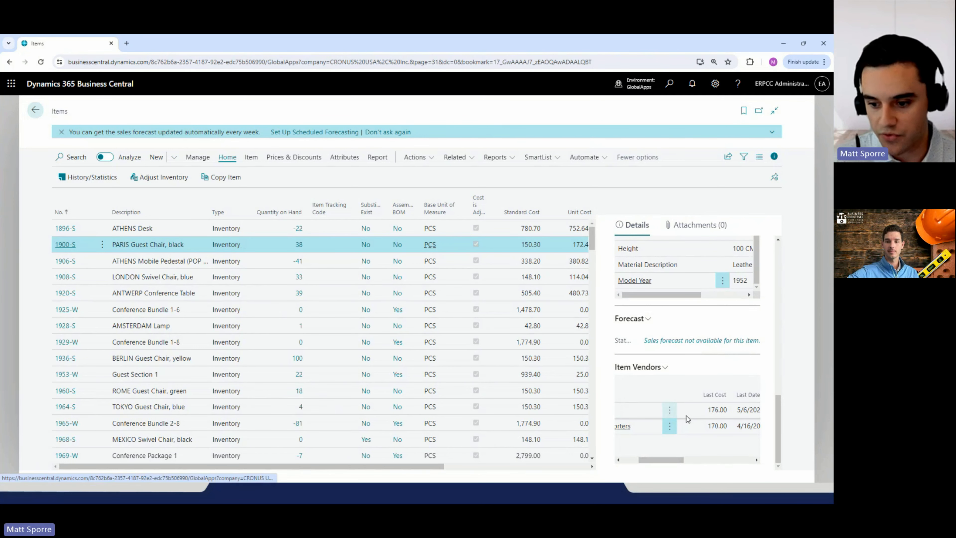
scroll(684, 416, "right", 3)
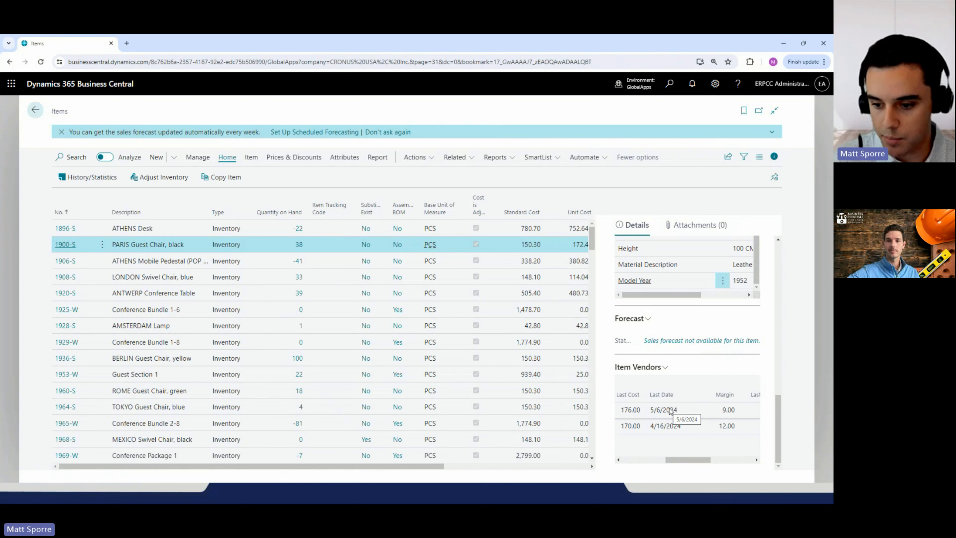
scroll(668, 411, "right", 3)
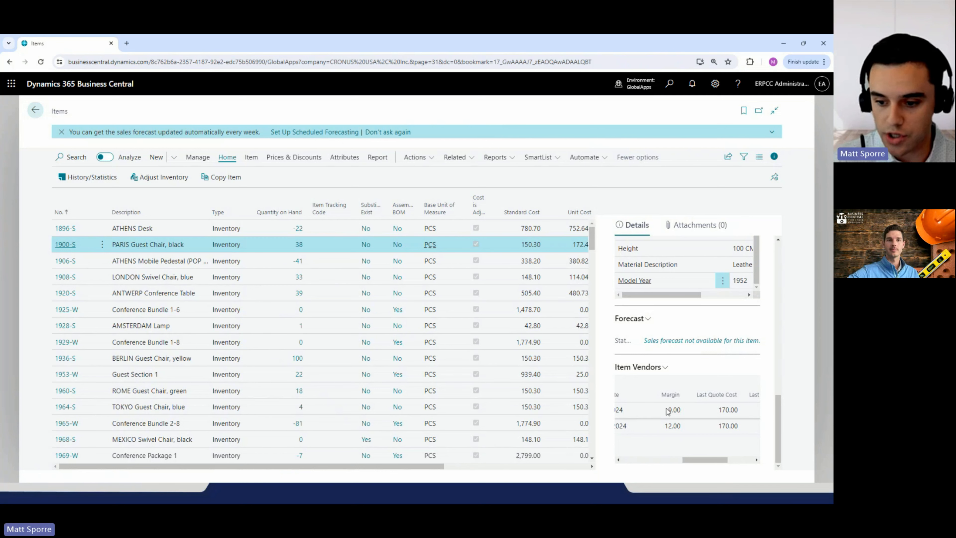
scroll(672, 414, "right", 2)
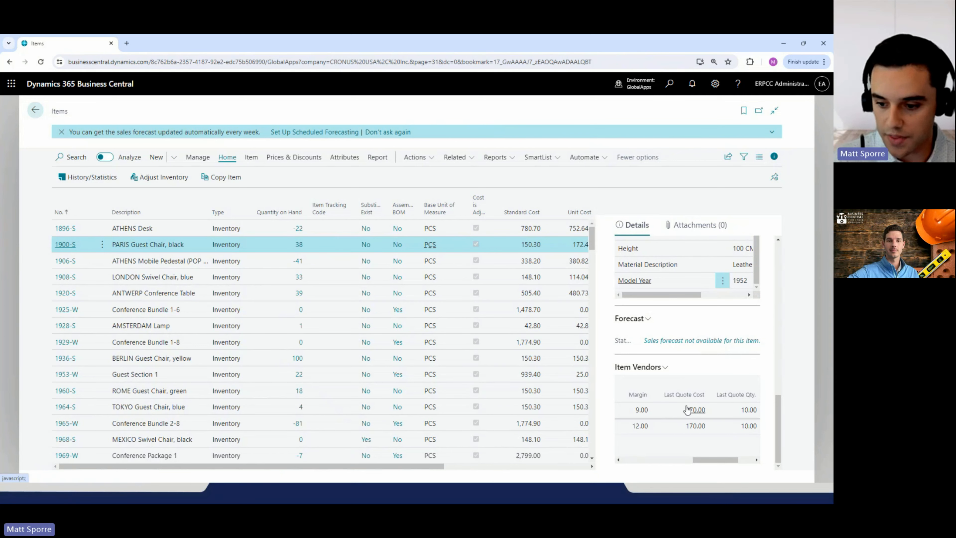
scroll(695, 411, "right", 3)
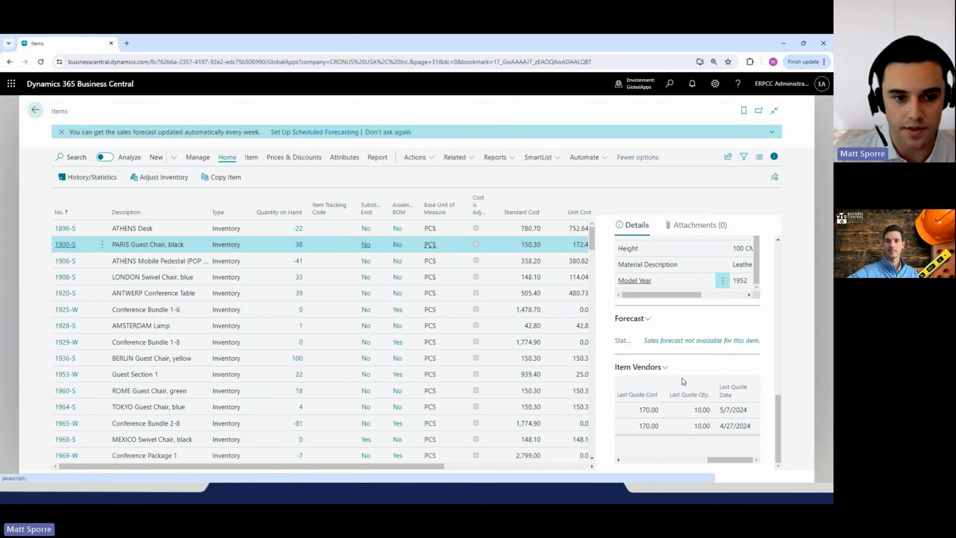
- Open the vendor catalog of item 1900-S, review its lead time, purchase and quote columns, and return to the home page
left_click(467, 158)
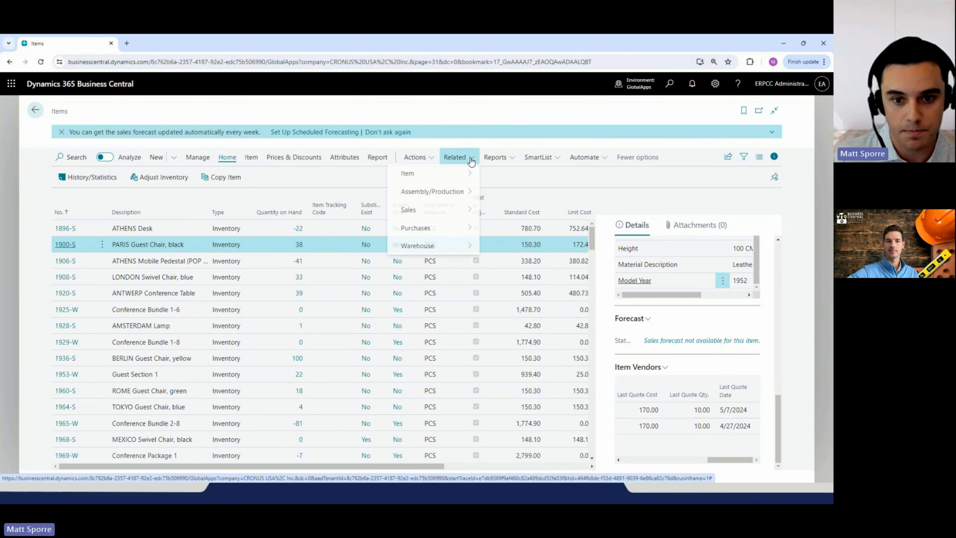
mouse_move(452, 230)
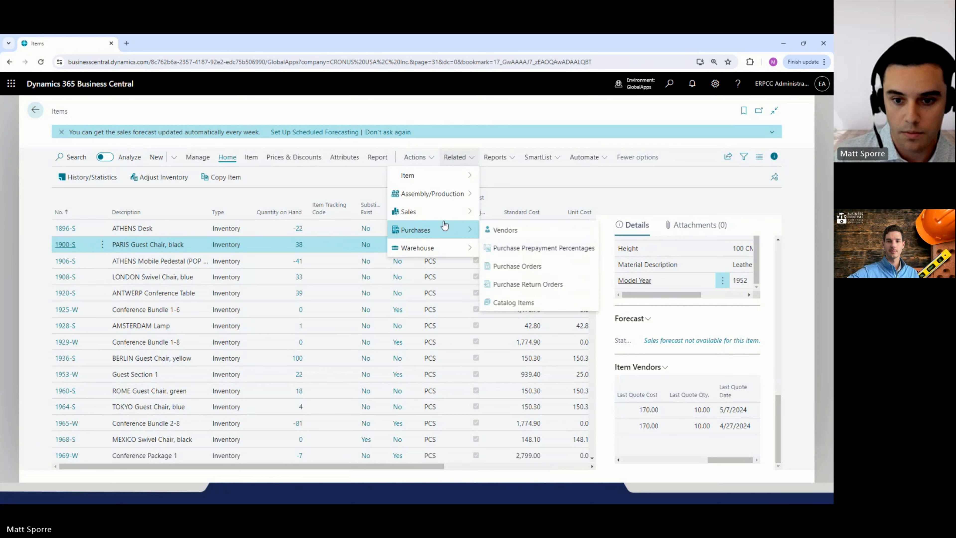
left_click(529, 229)
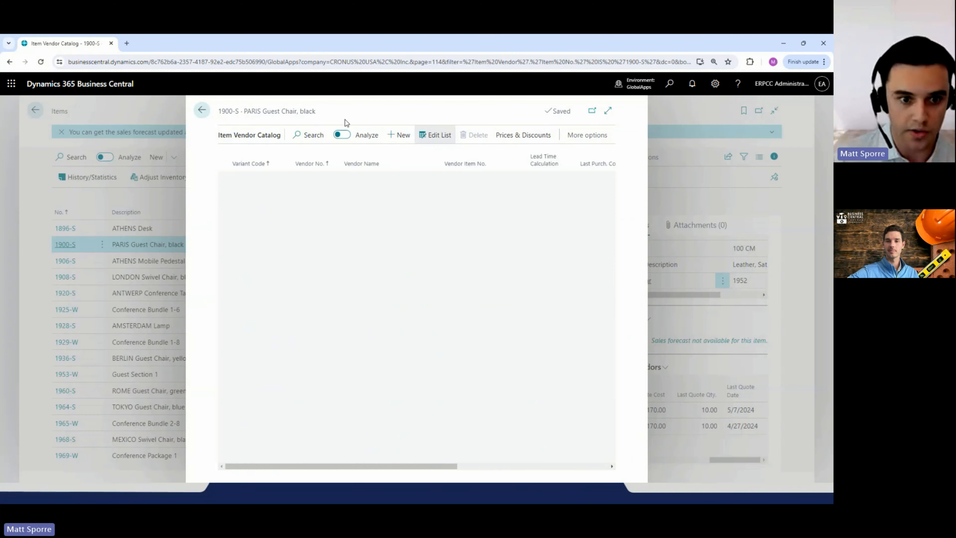
left_click(305, 105)
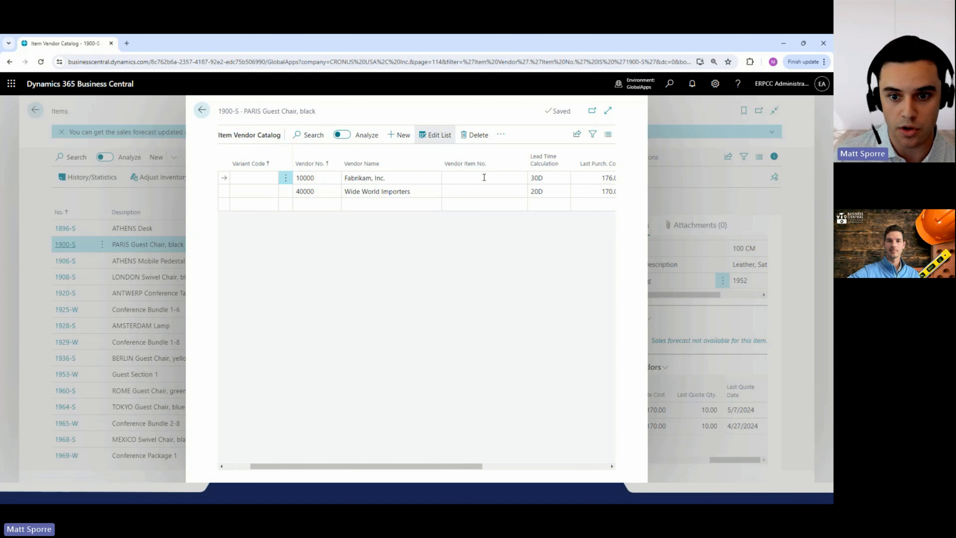
scroll(484, 177, "right", 2)
mouse_move(496, 166)
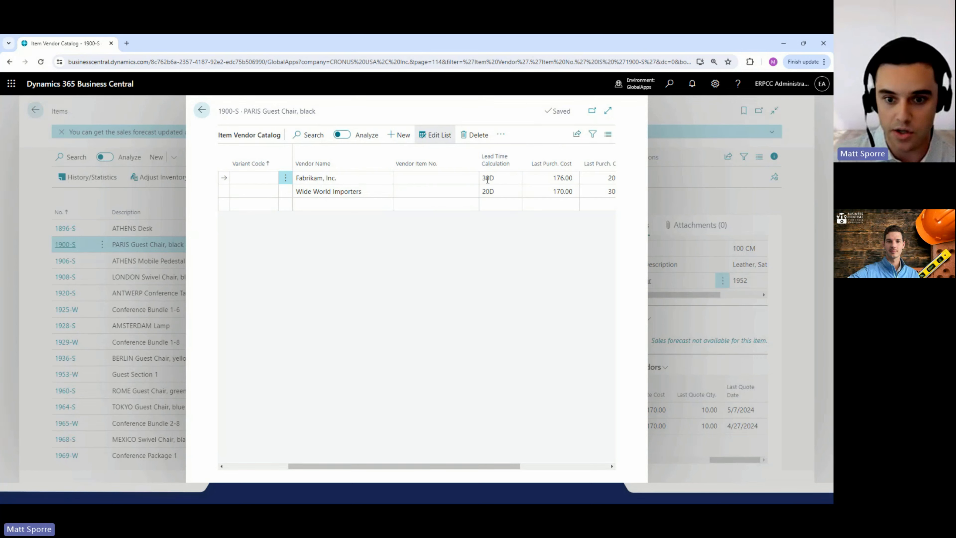
scroll(487, 180, "right", 5)
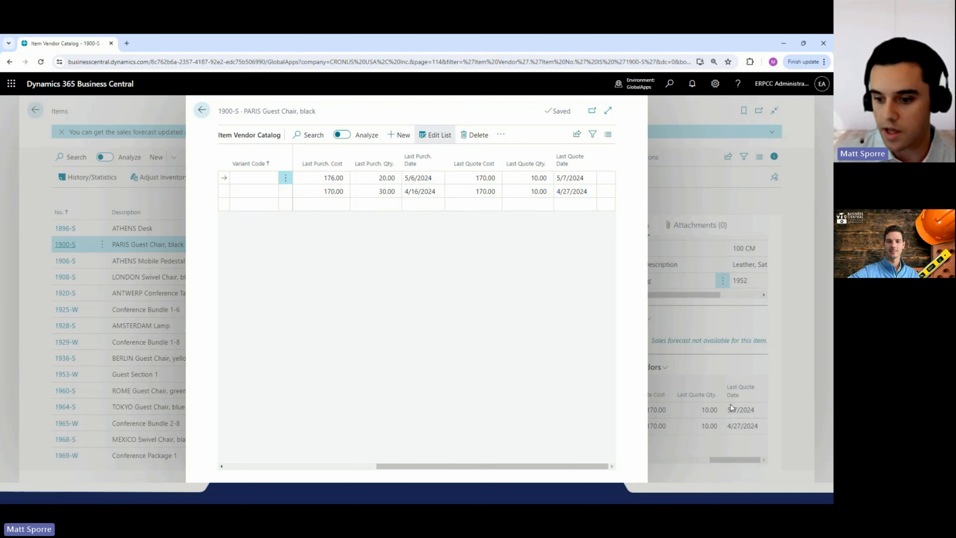
left_click(209, 112)
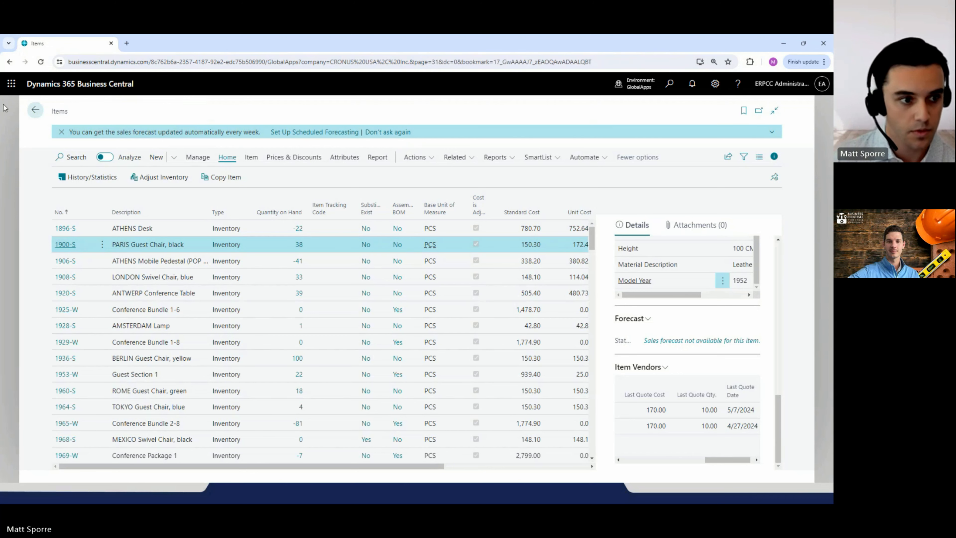
left_click(36, 108)
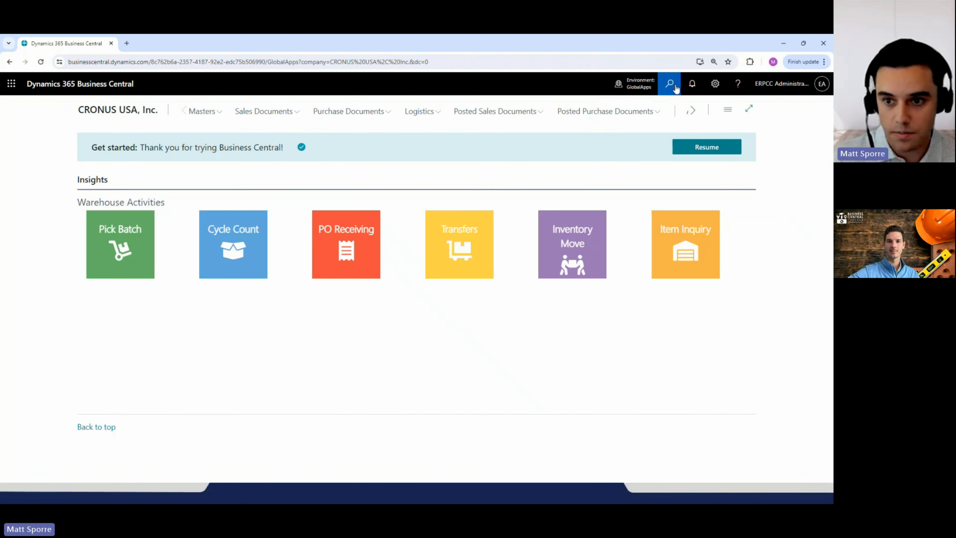
- Find the Sales Orders list and create a new sales order for customer School of Fine Art
left_click(675, 87)
type("sales order")
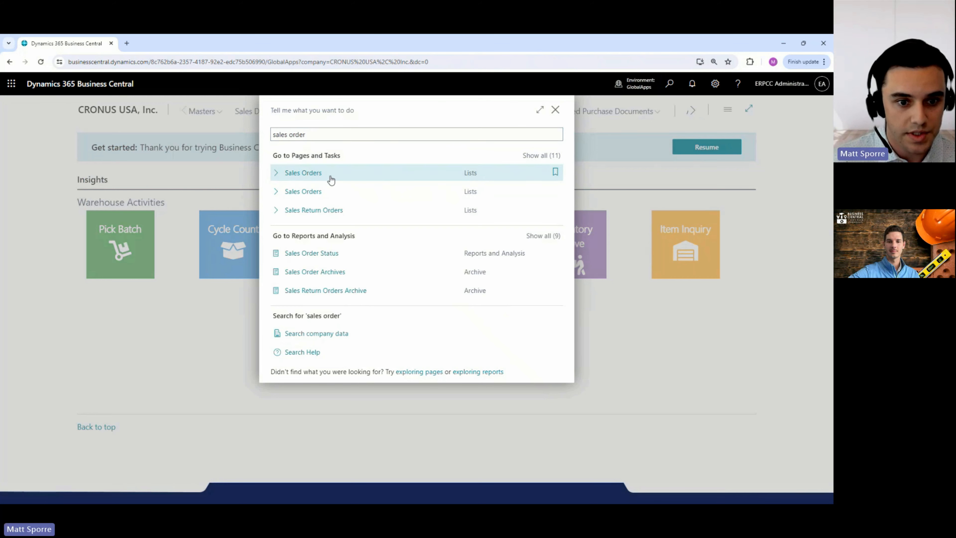
left_click(346, 170)
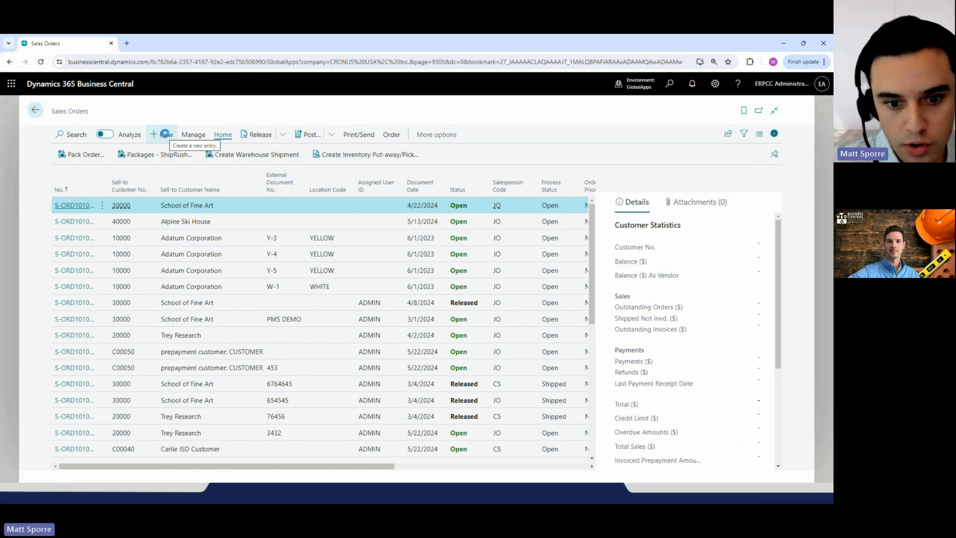
left_click(165, 134)
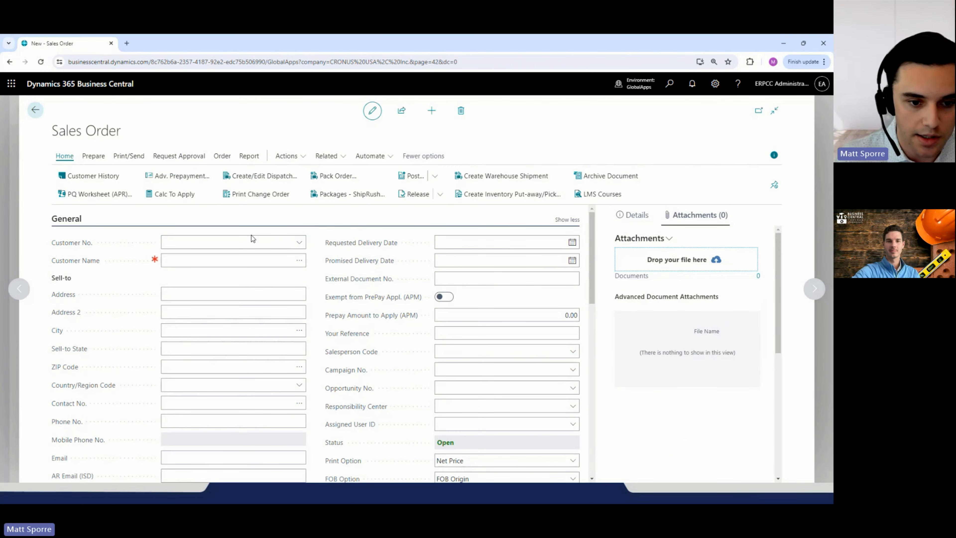
left_click(256, 240)
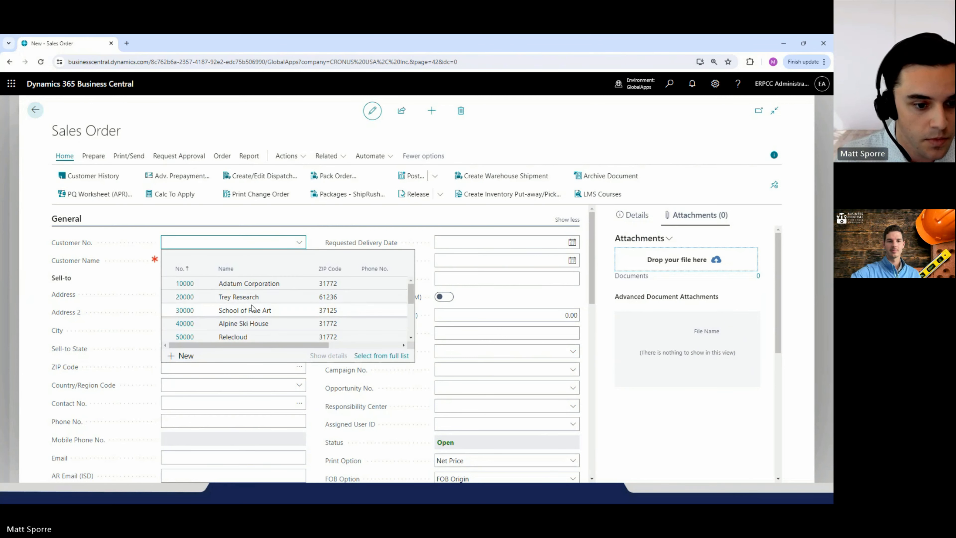
left_click(266, 310)
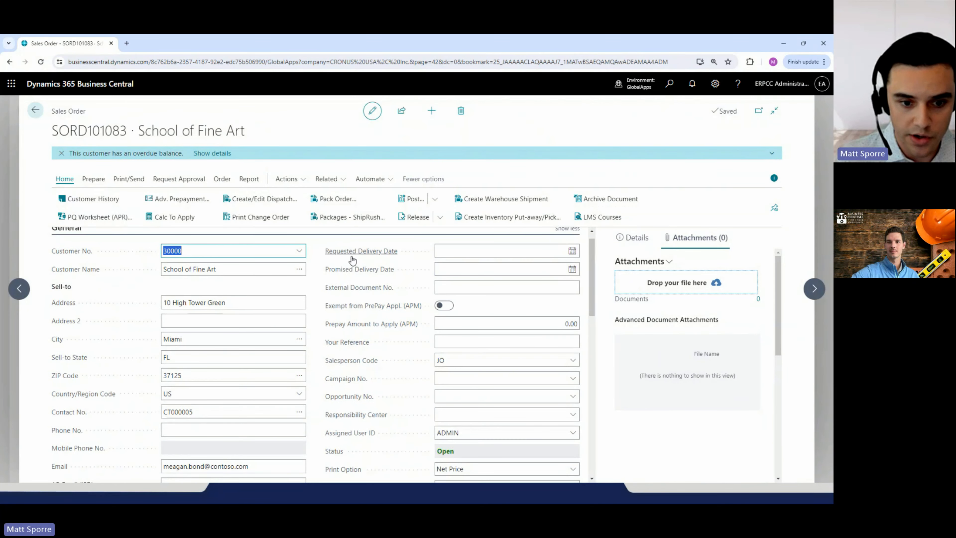
- Set the order's Requested Delivery Date to 6/21/2024 and fill in its External Document No
mouse_move(371, 258)
left_click(438, 250)
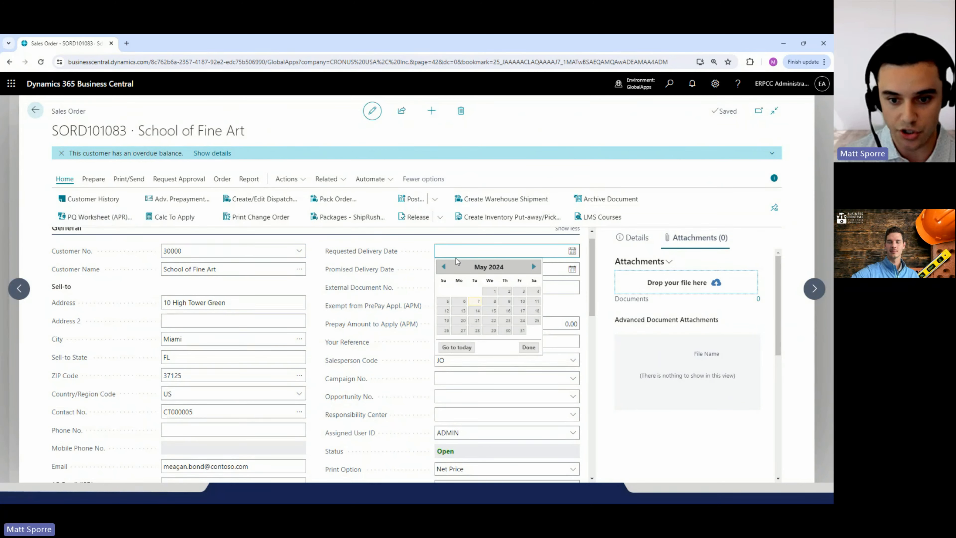
left_click(535, 266)
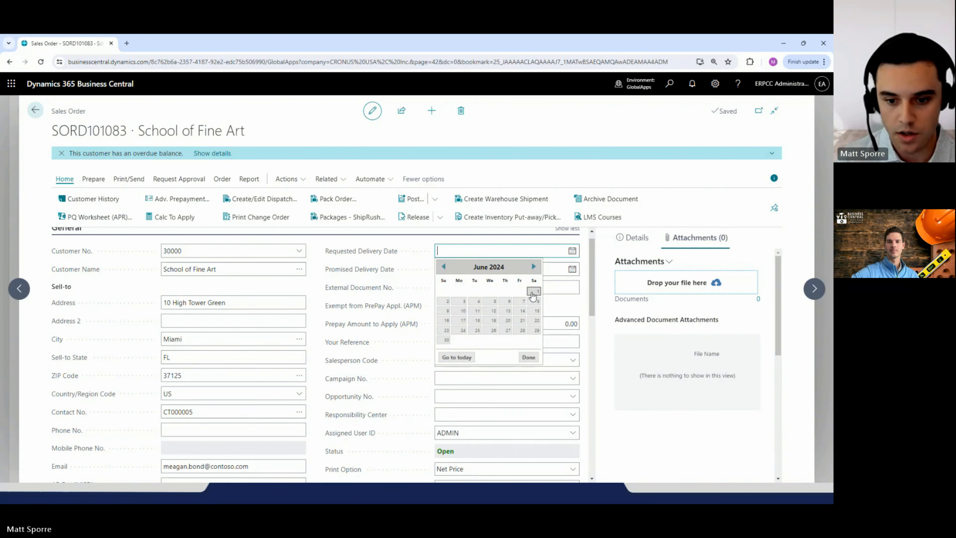
left_click(522, 321)
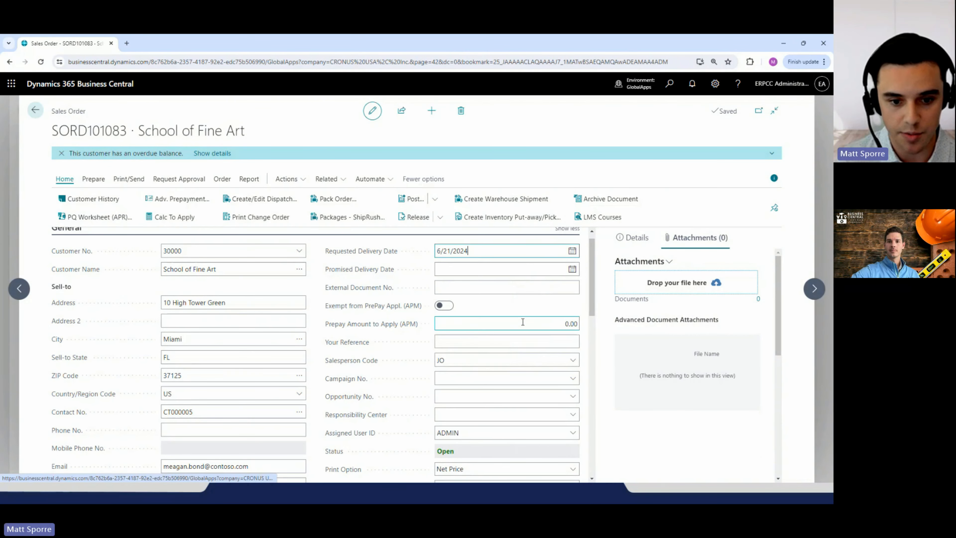
left_click(452, 285)
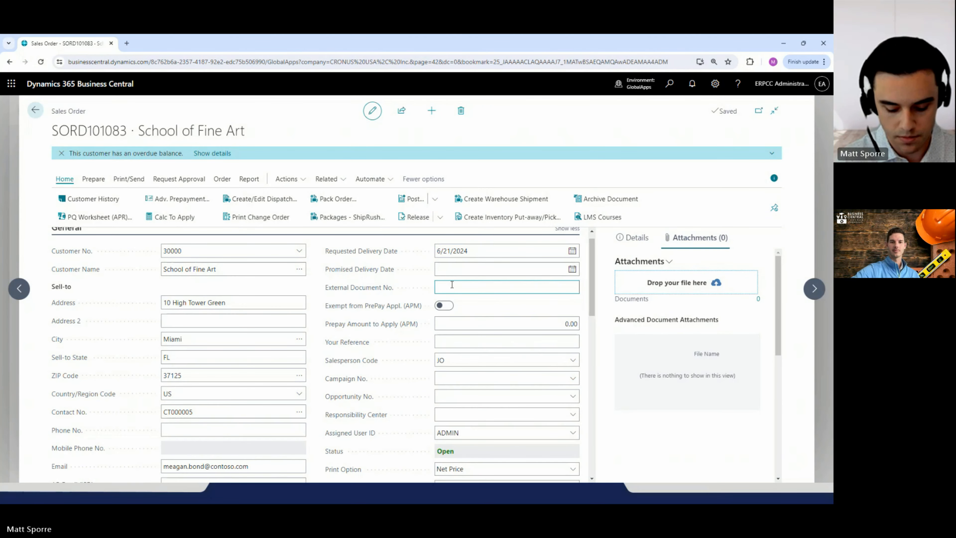
type("in090001")
- Add item 1896-S, ATHENS Desk, as the first line of the sales order
scroll(452, 285, "down", 7)
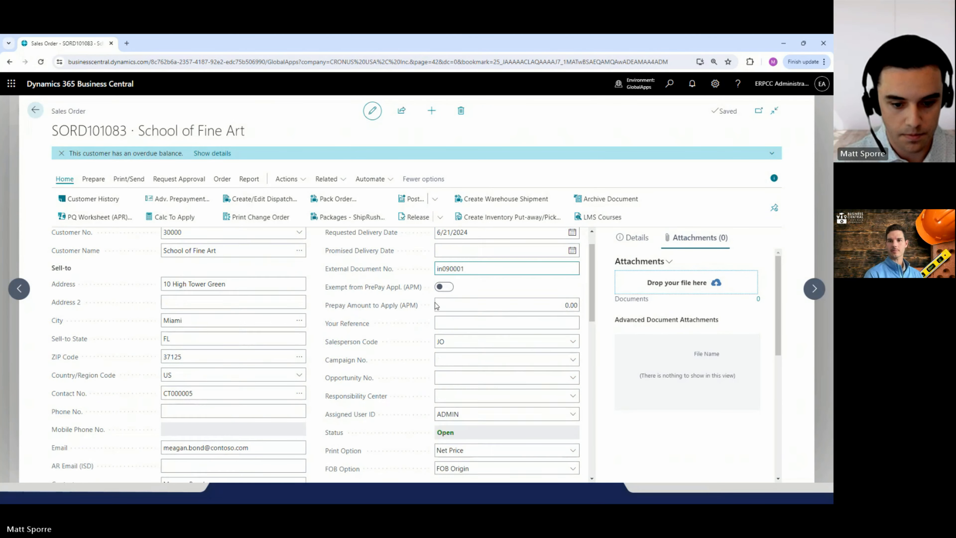
scroll(431, 307, "down", 3)
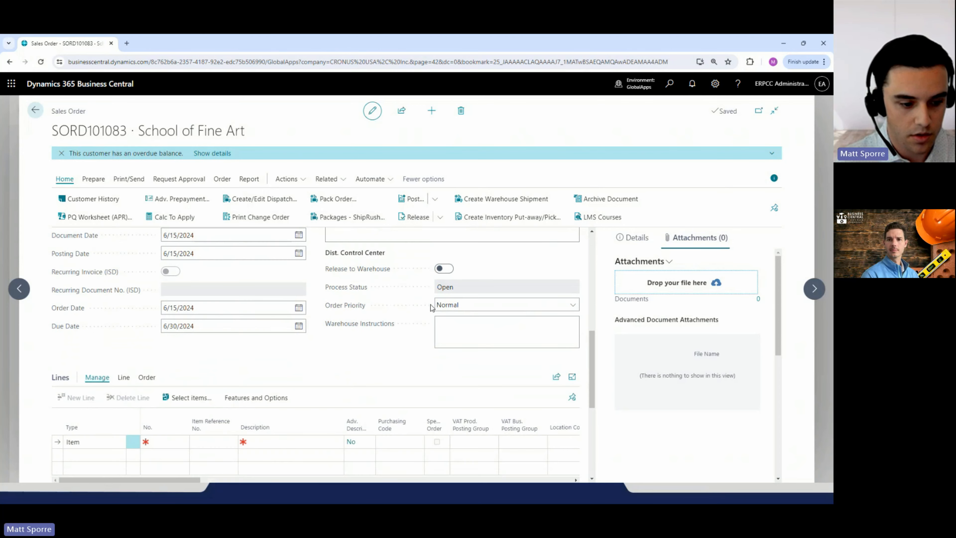
left_click(173, 382)
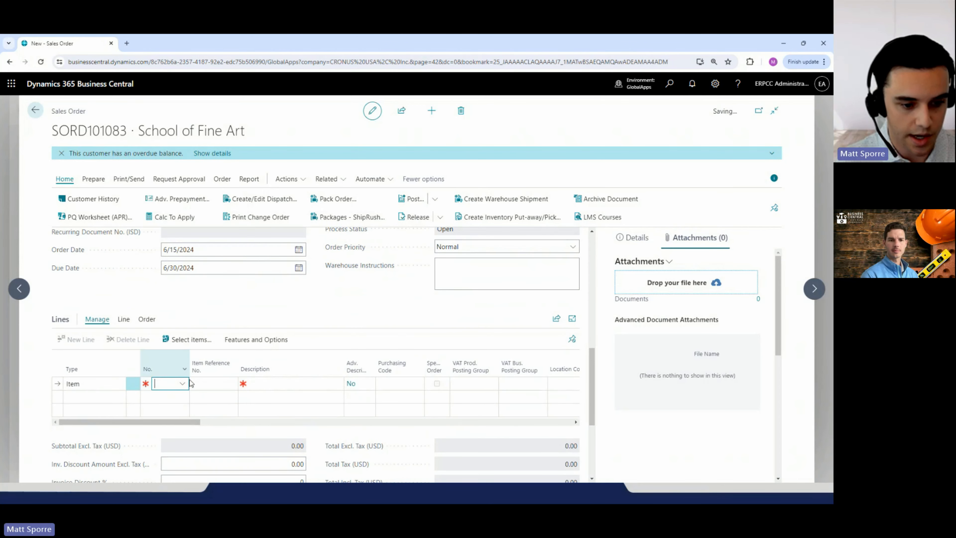
left_click(183, 383)
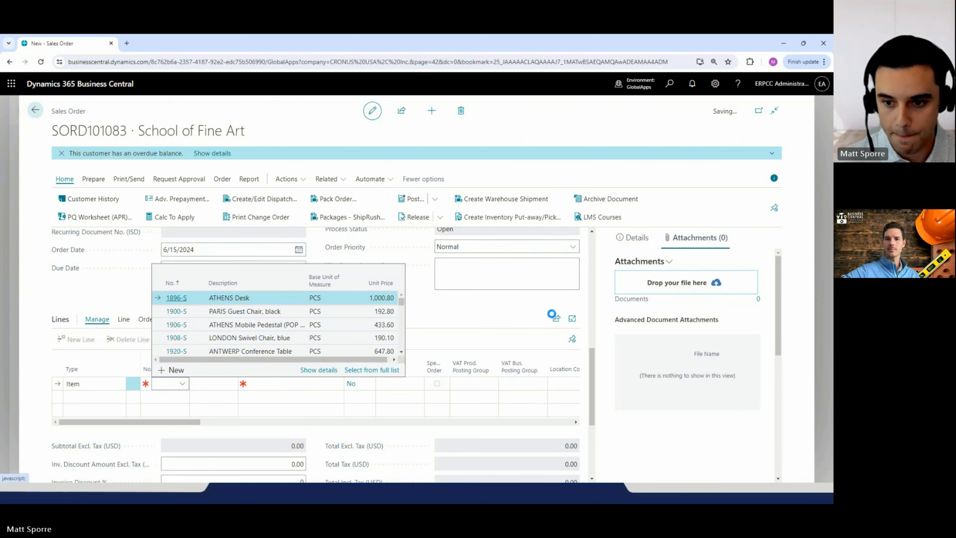
left_click(229, 298)
- Show the order's details and examine the Item Vendors list for the ATHENS Desk line
left_click(627, 241)
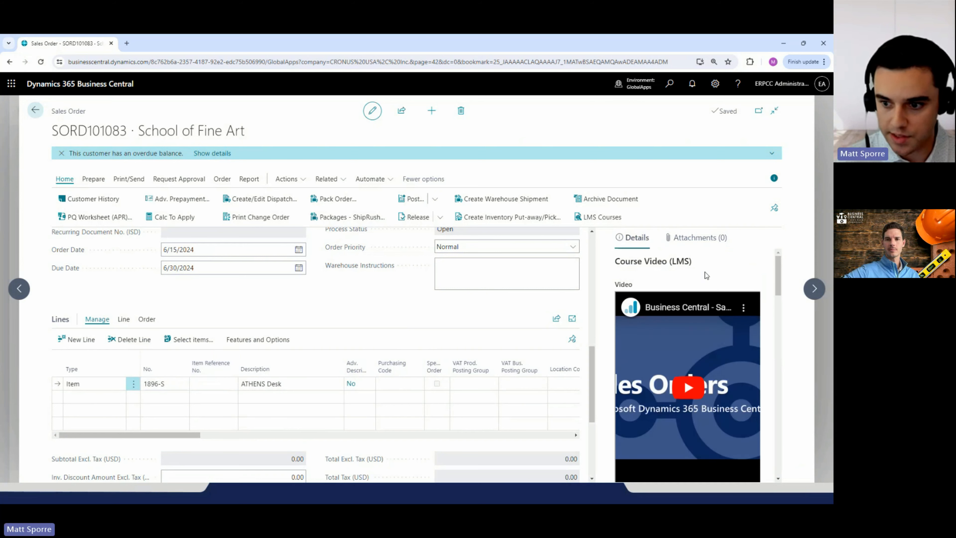
scroll(706, 275, "down", 6)
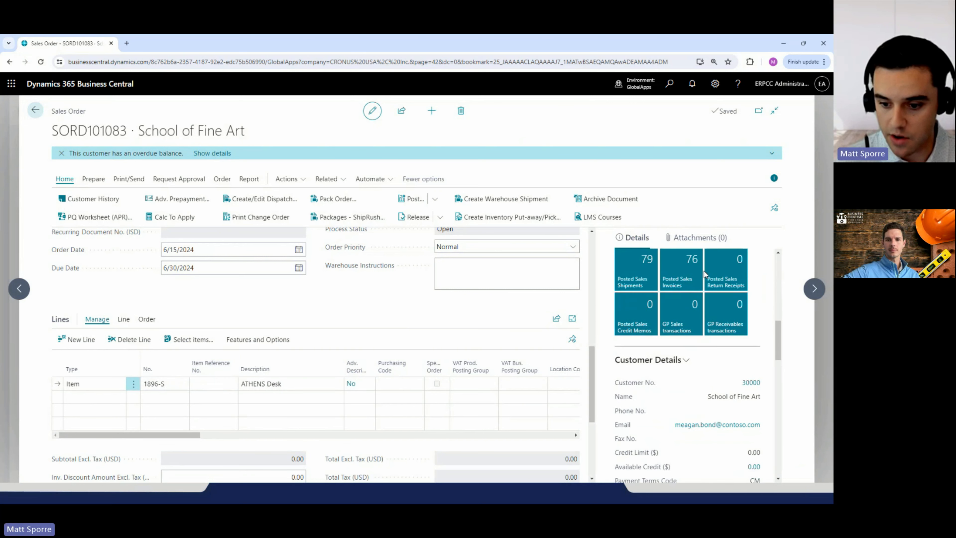
scroll(705, 273, "down", 10)
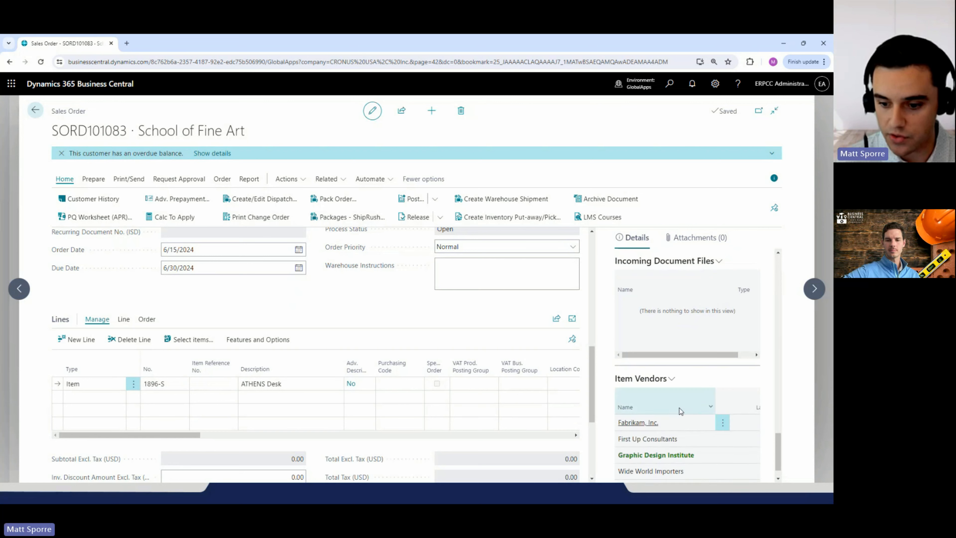
scroll(684, 407, "down", 1)
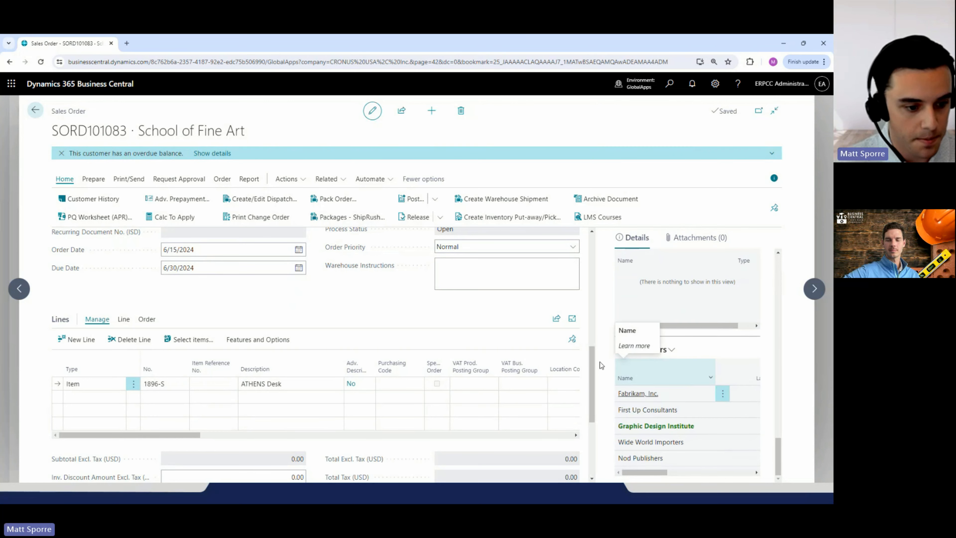
- Add item 1900-S, PARIS Guest Chair, black, as the second line of the sales order
left_click(178, 395)
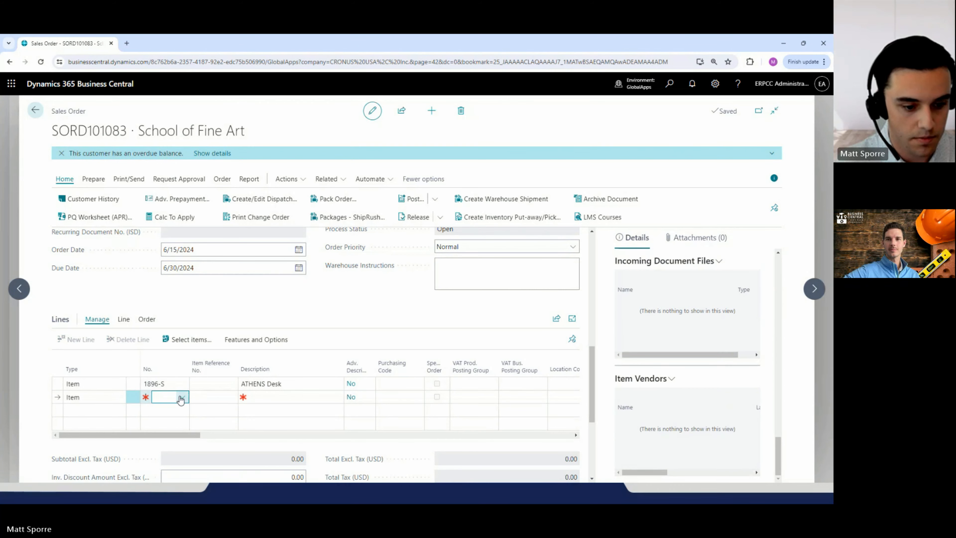
left_click(181, 398)
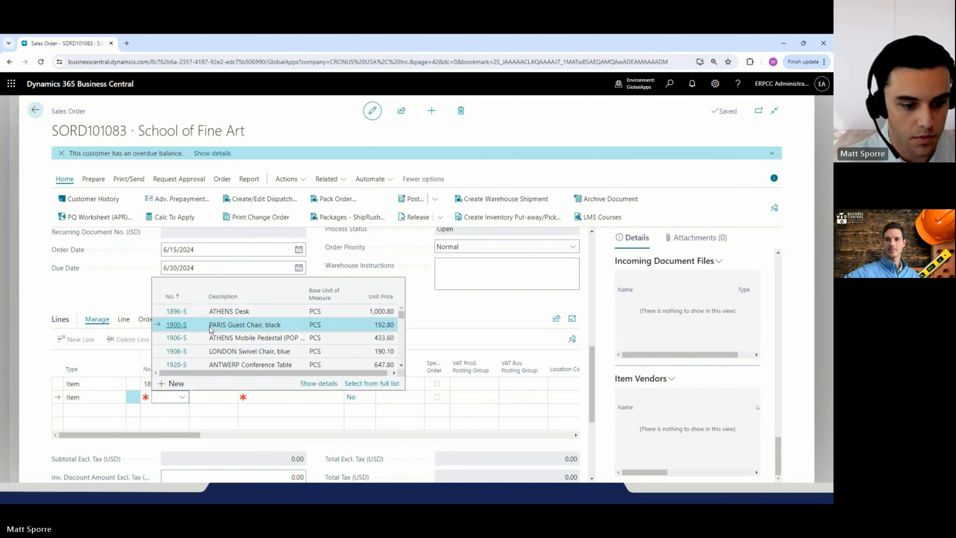
left_click(211, 327)
- Add item 1920-S, ANTWERP Conference Table, as the third line of the sales order
left_click(177, 411)
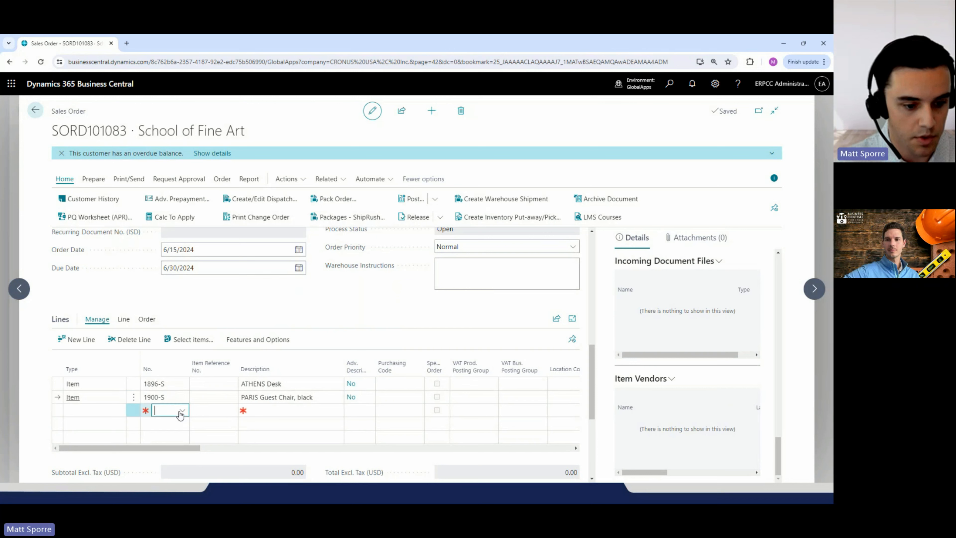
left_click(182, 412)
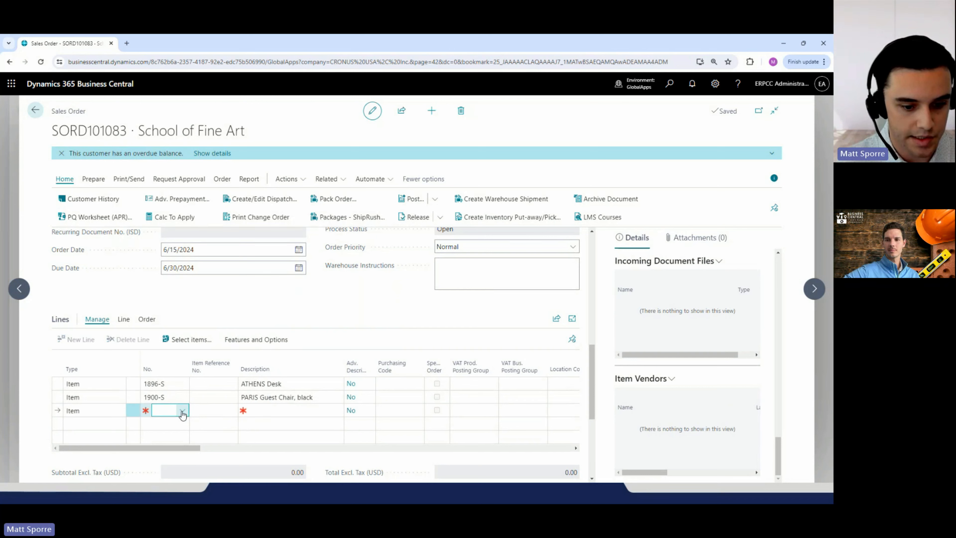
left_click(187, 406)
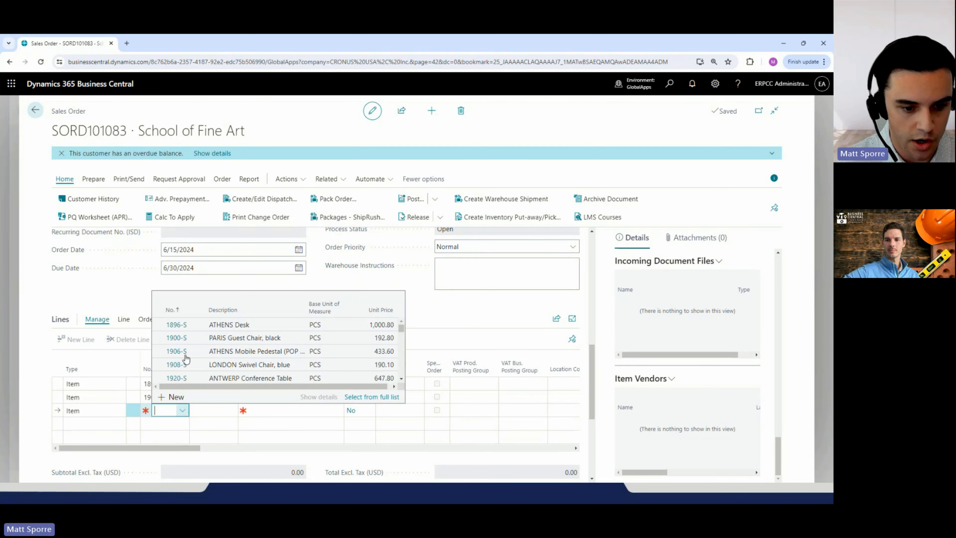
left_click(295, 379)
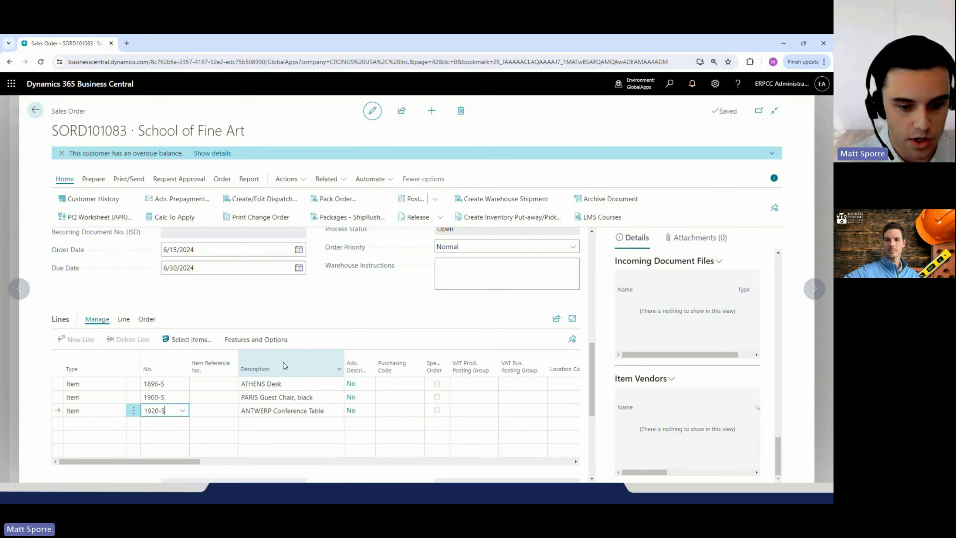
- Set the Purchasing Code of the ATHENS Desk line to SPEC ORDER
left_click(389, 384)
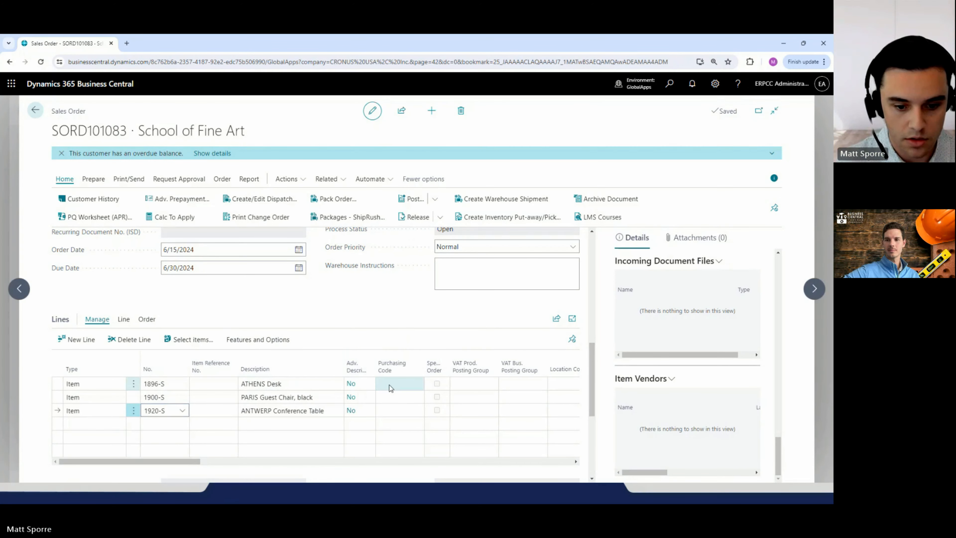
left_click(418, 384)
left_click(418, 383)
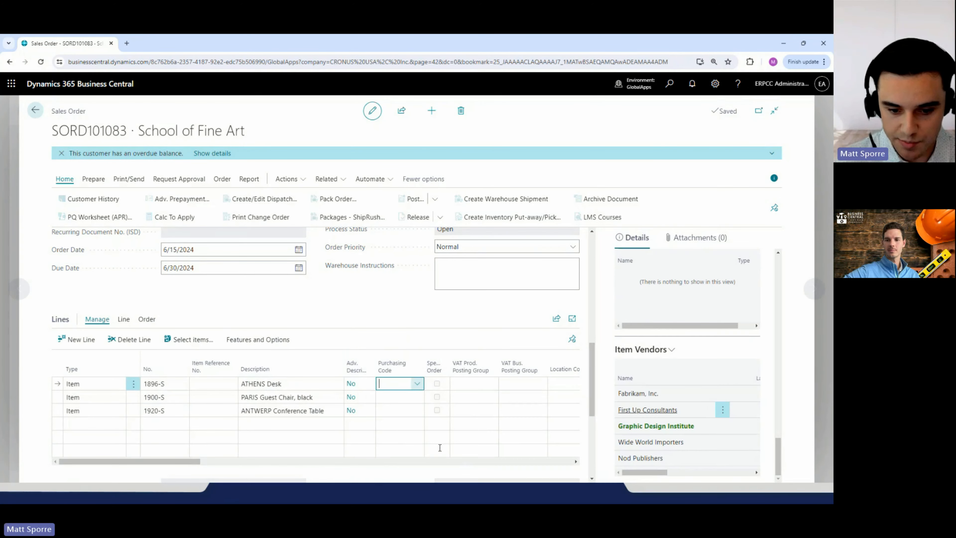
left_click(418, 384)
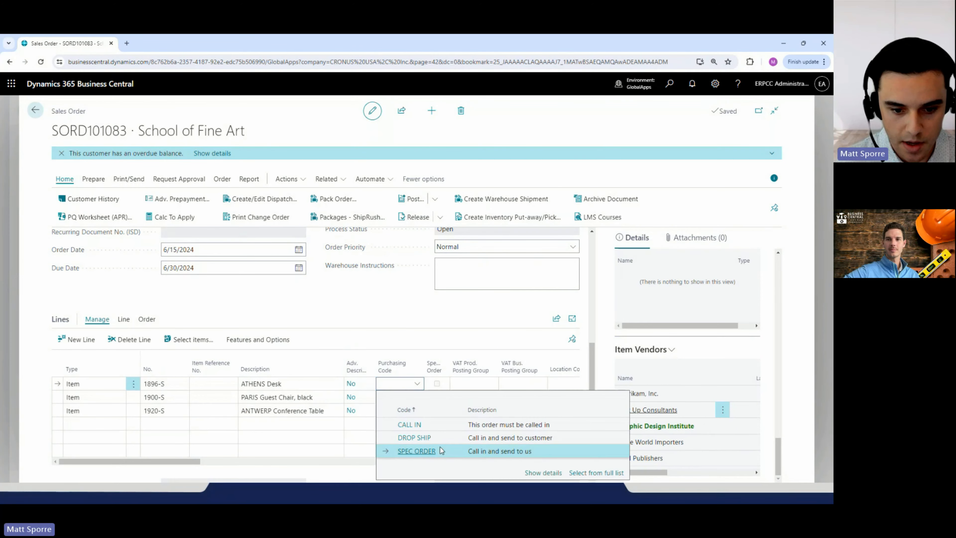
left_click(403, 451)
- Set the Purchasing Code of the PARIS Guest Chair and ANTWERP Conference Table lines to SPEC ORDER
left_click(398, 394)
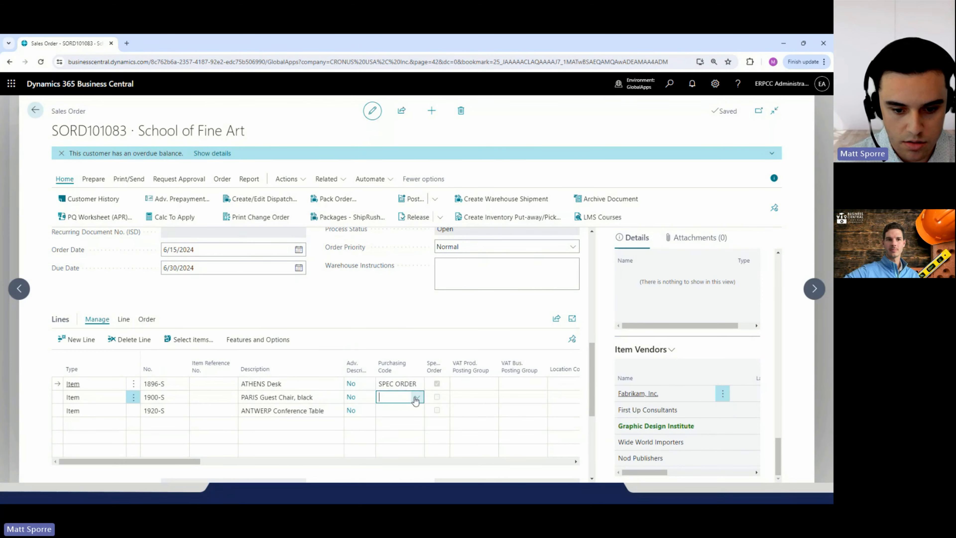
left_click(416, 400)
left_click(435, 364)
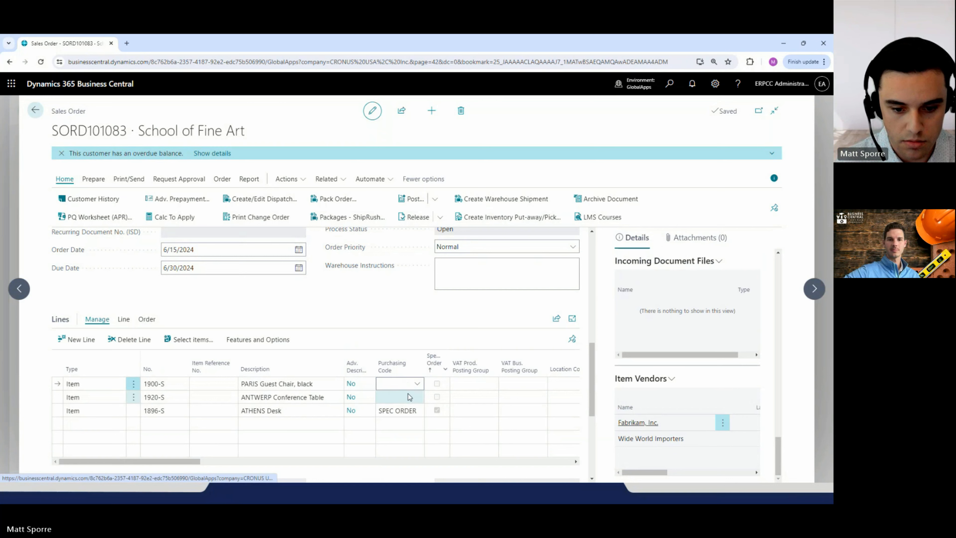
left_click(405, 396)
left_click(417, 397)
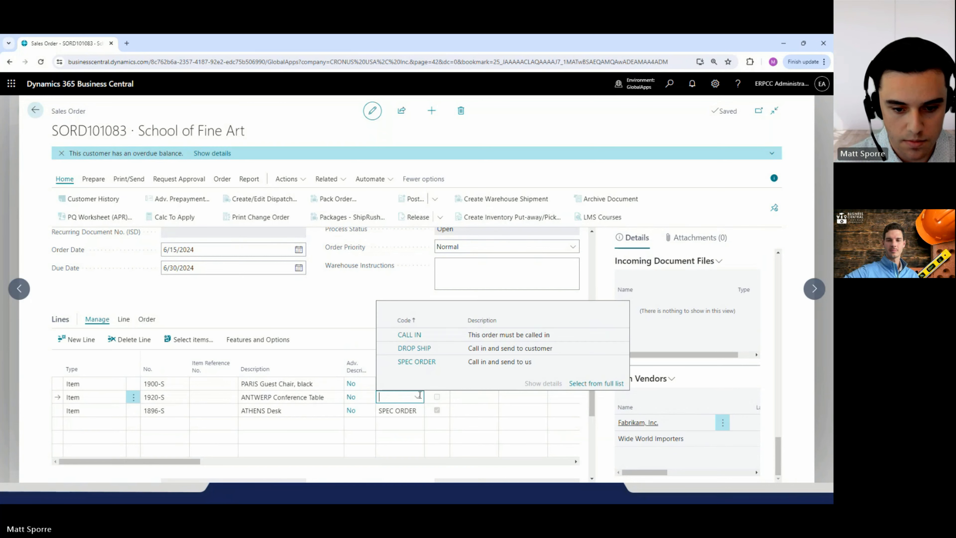
left_click(420, 361)
left_click(400, 384)
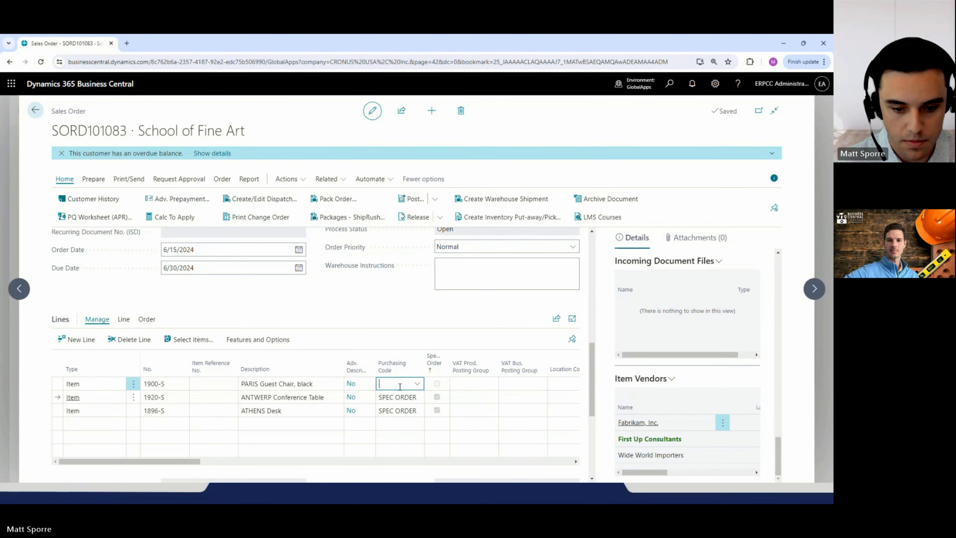
left_click(416, 384)
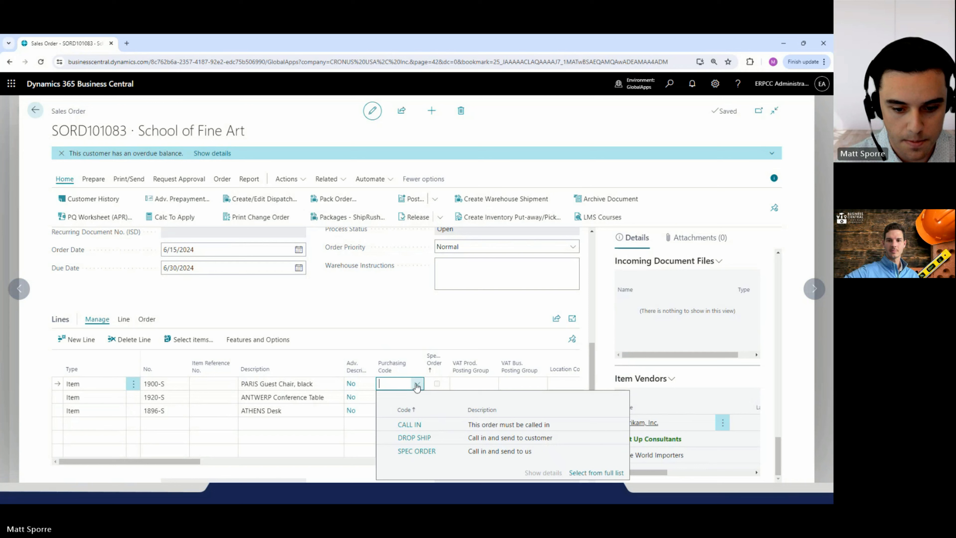
left_click(425, 451)
- Enter line quantities of 10 for the PARIS Guest Chair, 29 for the ANTWERP Conference Table and 10 for the ATHENS Desk
scroll(454, 402, "right", 3)
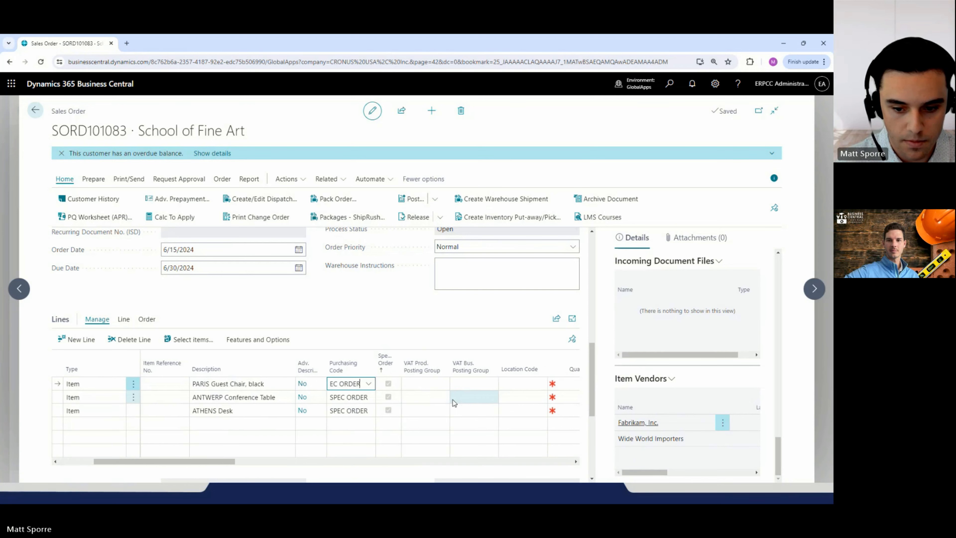
scroll(454, 402, "right", 2)
left_click(429, 383)
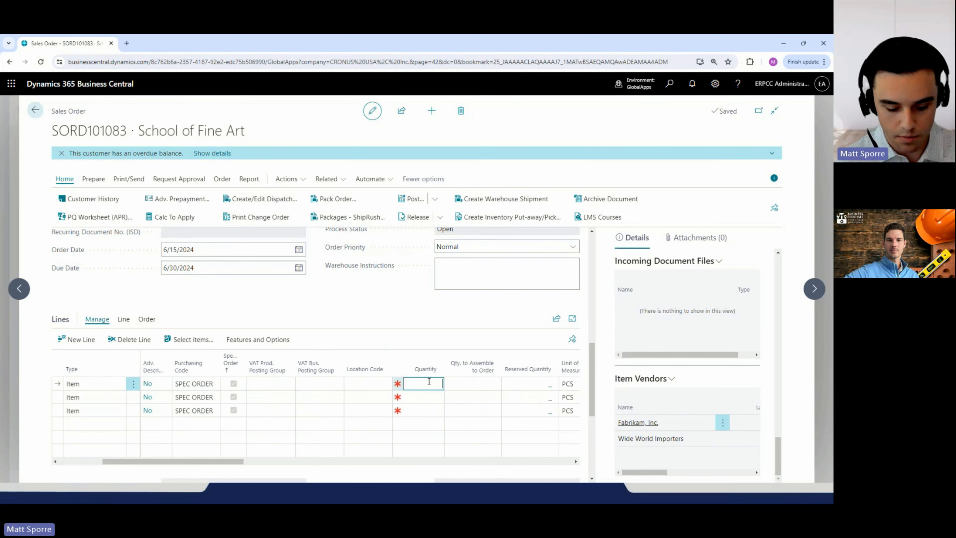
type("10")
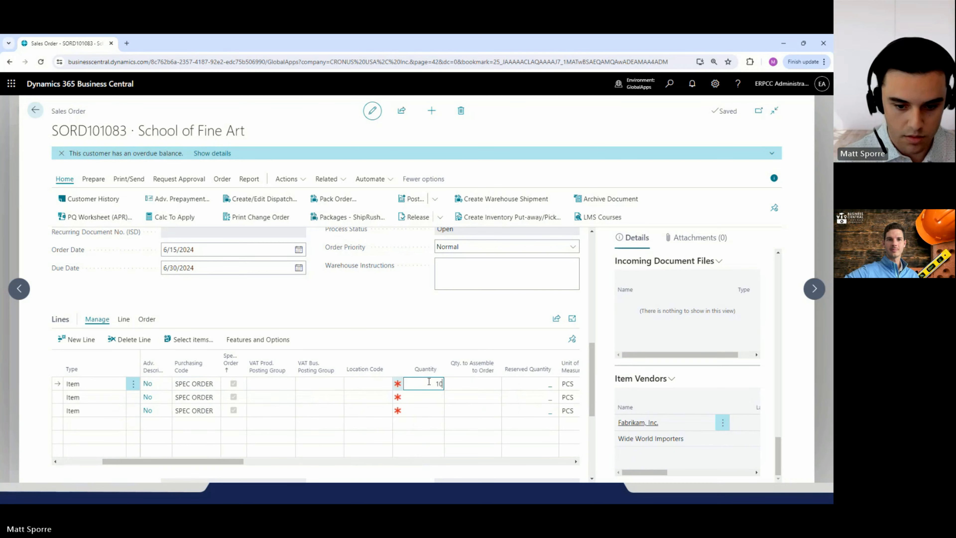
left_click(428, 395)
type("29")
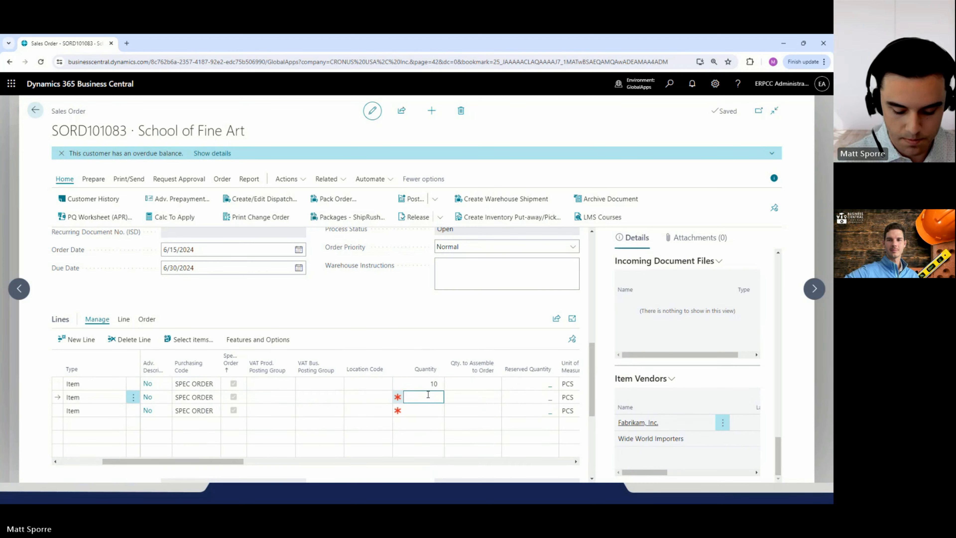
left_click(423, 411)
type("10")
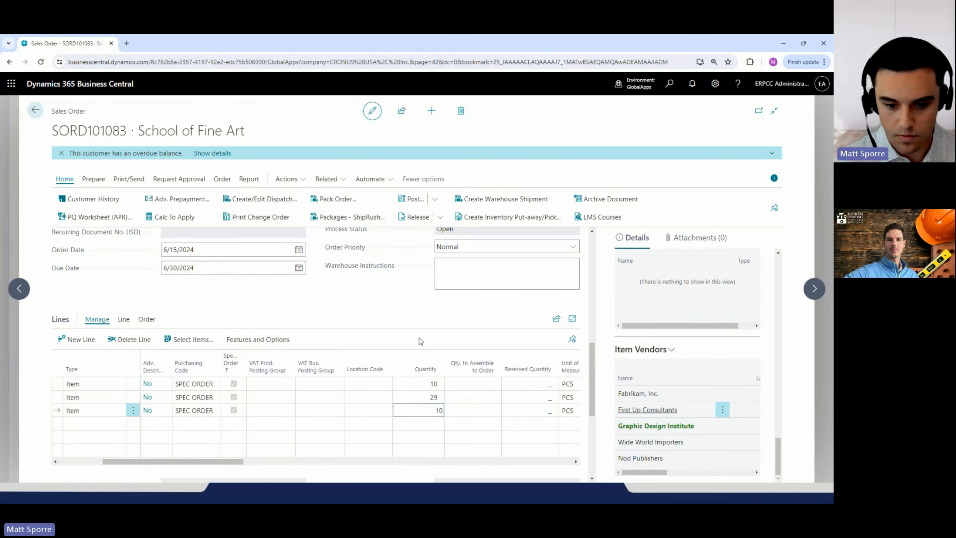
left_click(421, 341)
scroll(434, 306, "up", 1)
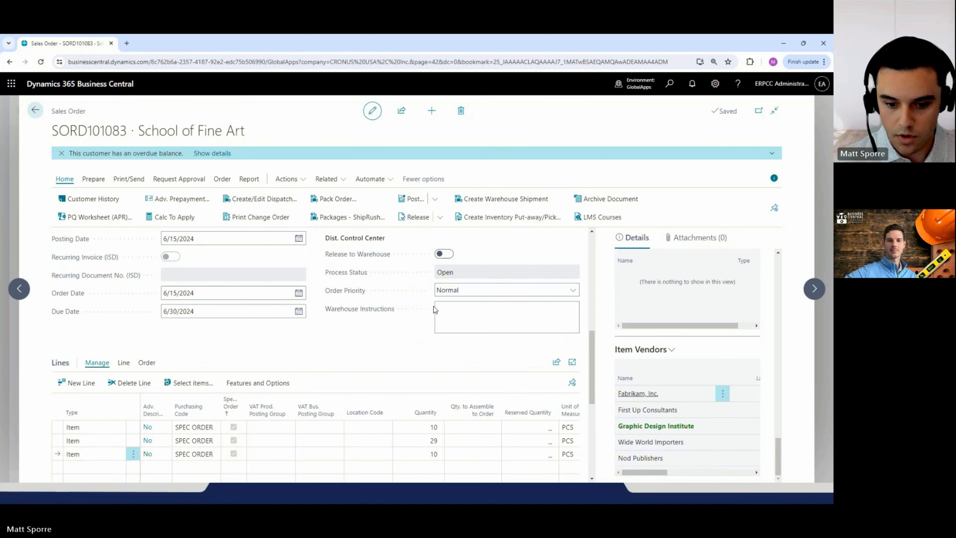
scroll(435, 306, "down", 2)
scroll(435, 299, "up", 1)
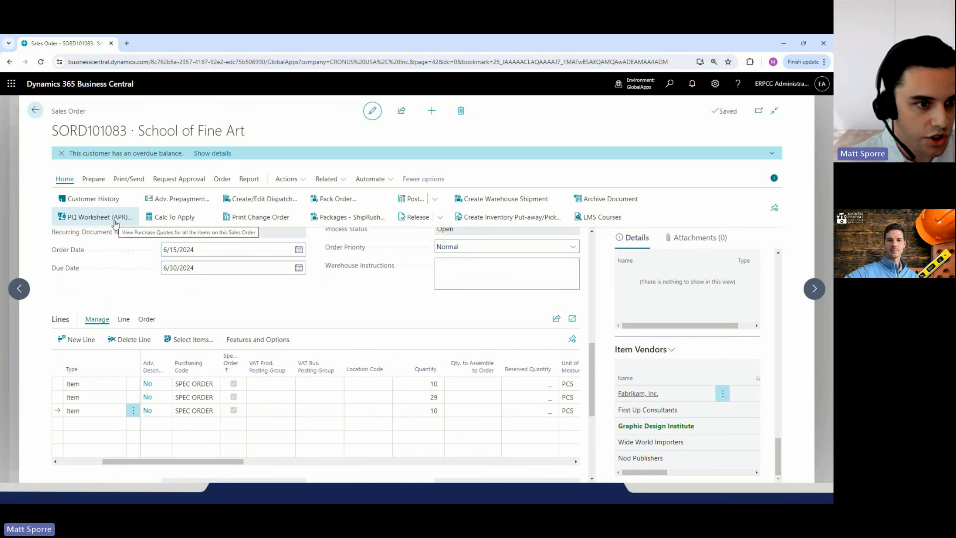
left_click(63, 111)
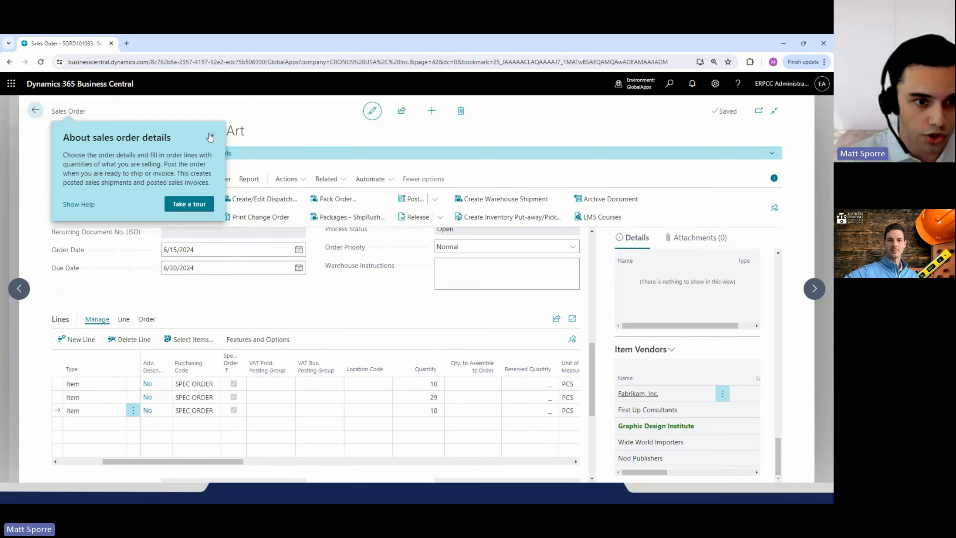
left_click(209, 137)
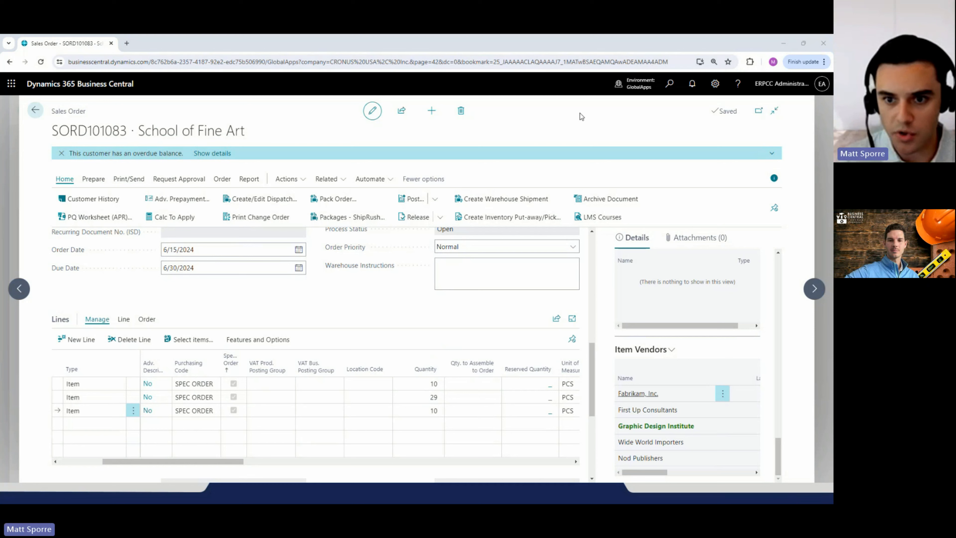
- Open the order's PQ Worksheet and generate purchase quotes for all of its items
left_click(112, 223)
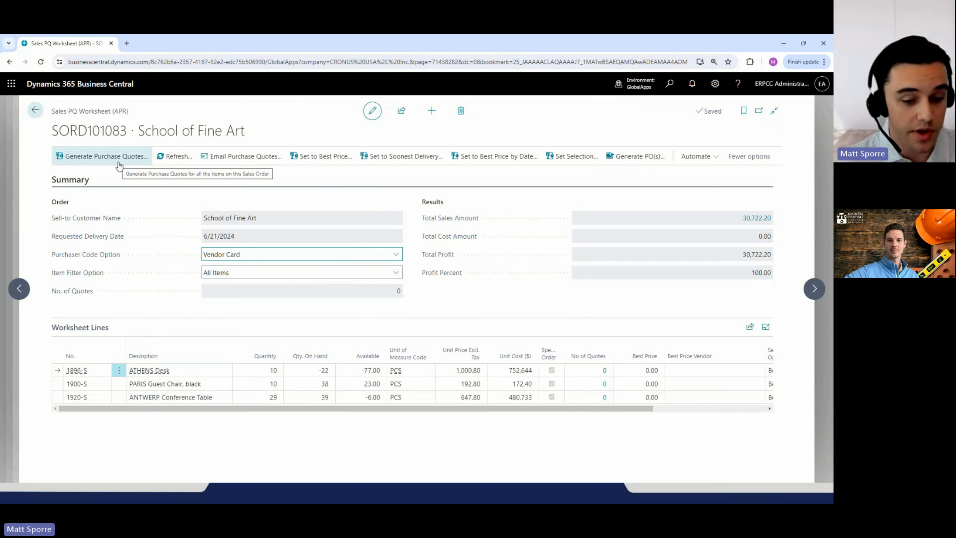
left_click(118, 163)
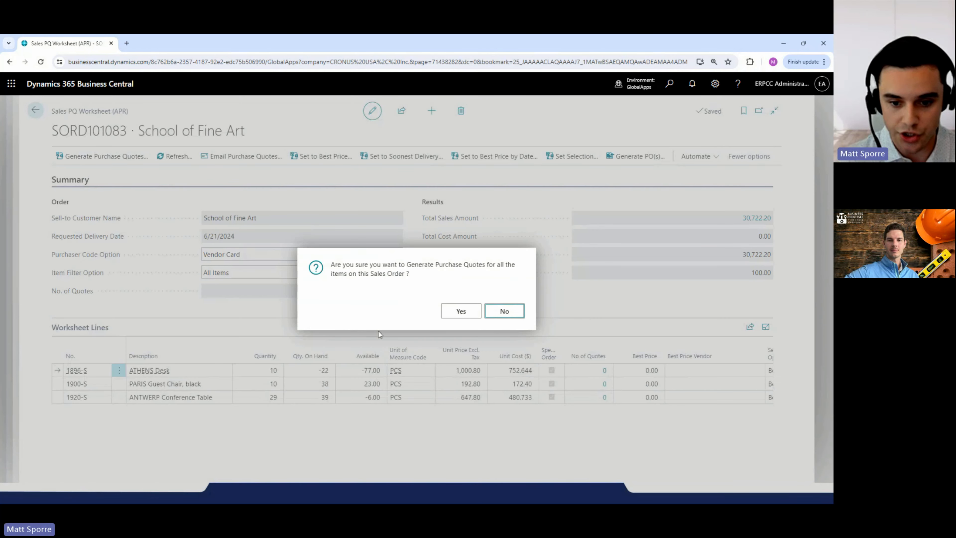
left_click(457, 312)
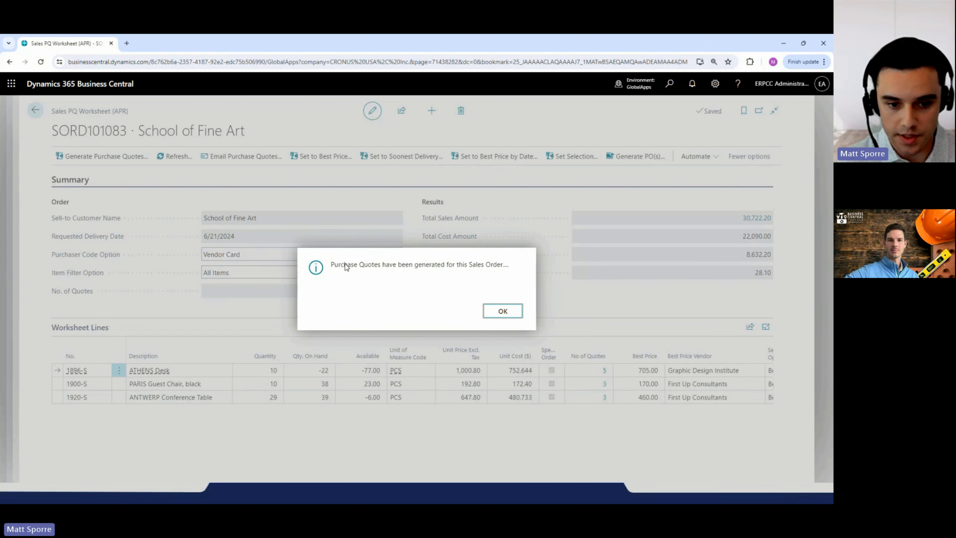
left_click(498, 311)
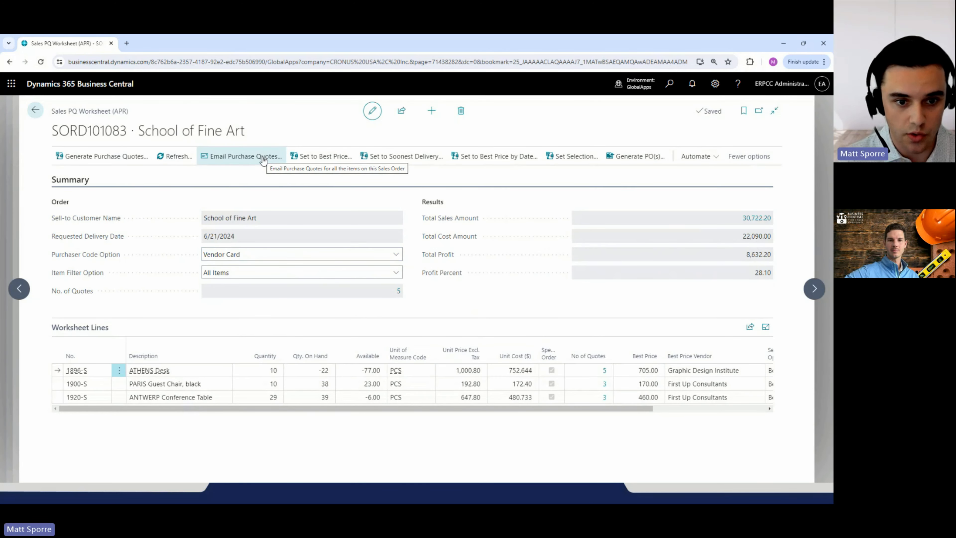
- Try to email the purchase quotes for all items on the sales order
left_click(263, 160)
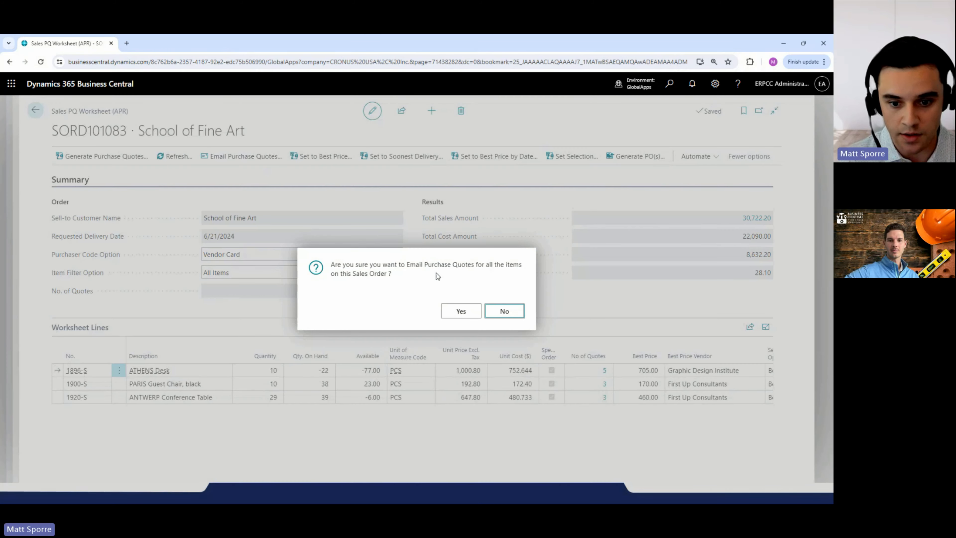
left_click(460, 311)
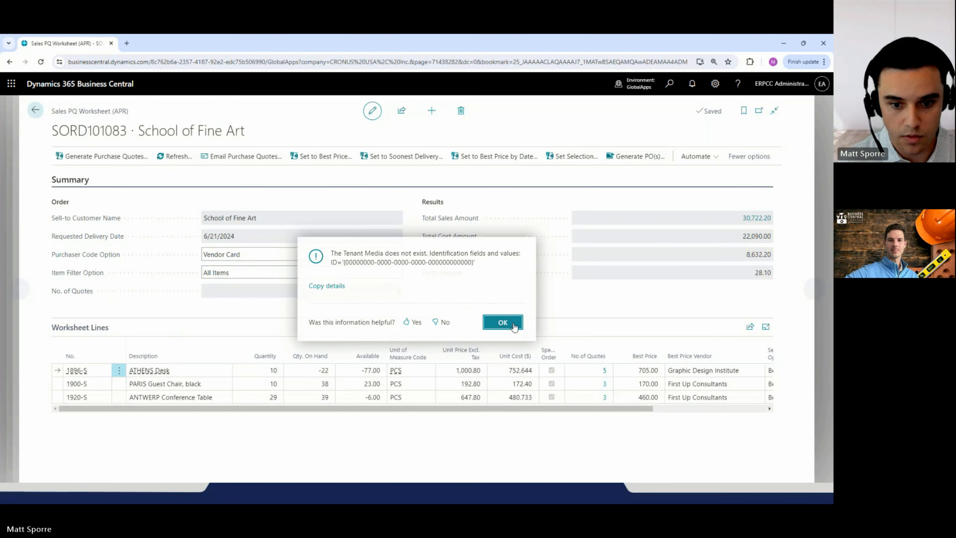
left_click(512, 325)
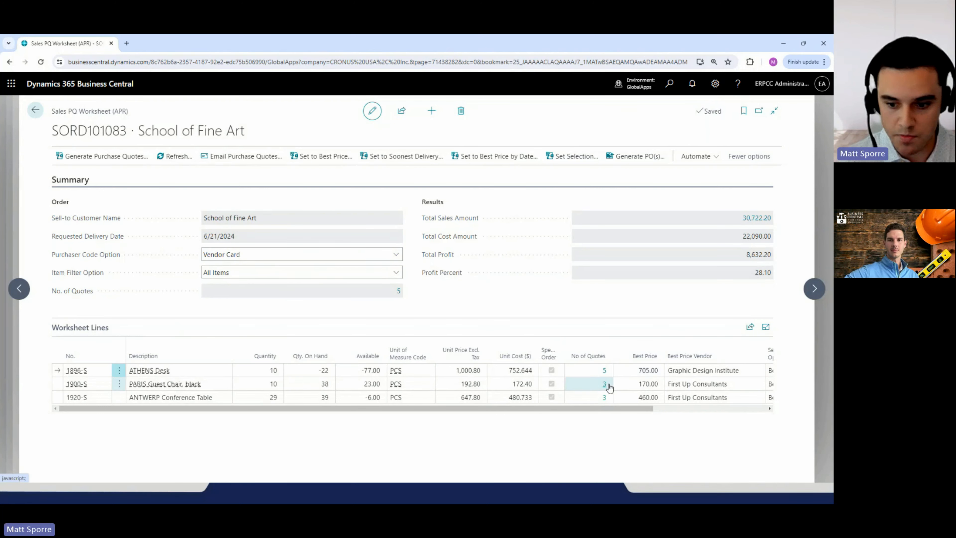
- Open Fabrikam's purchase quote from the PARIS Guest Chair's worksheet quotes and go to its line costs
left_click(605, 384)
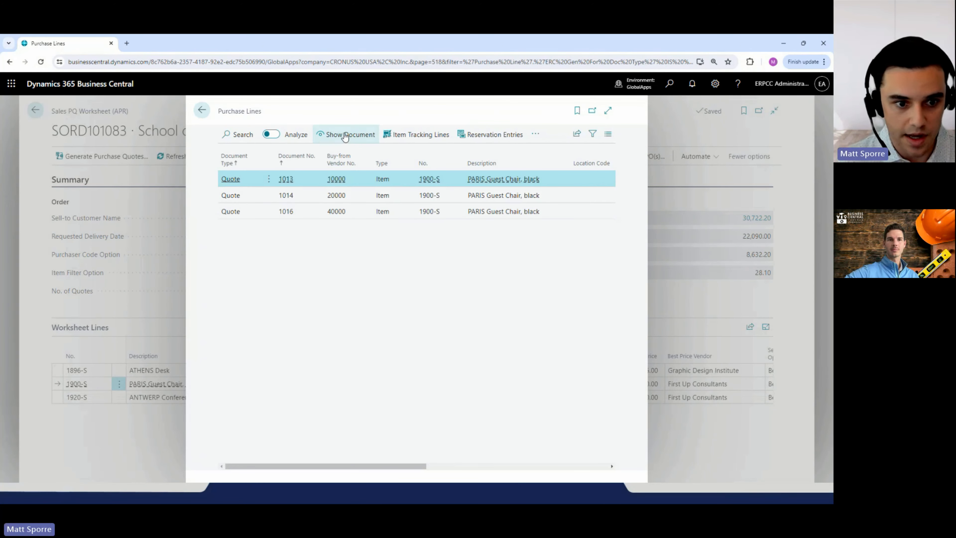
left_click(359, 133)
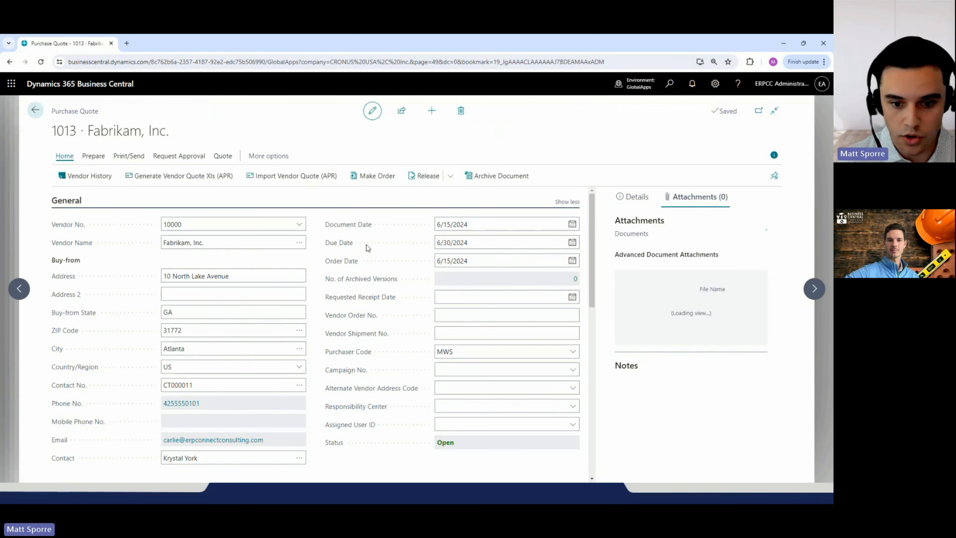
scroll(392, 250, "down", 3)
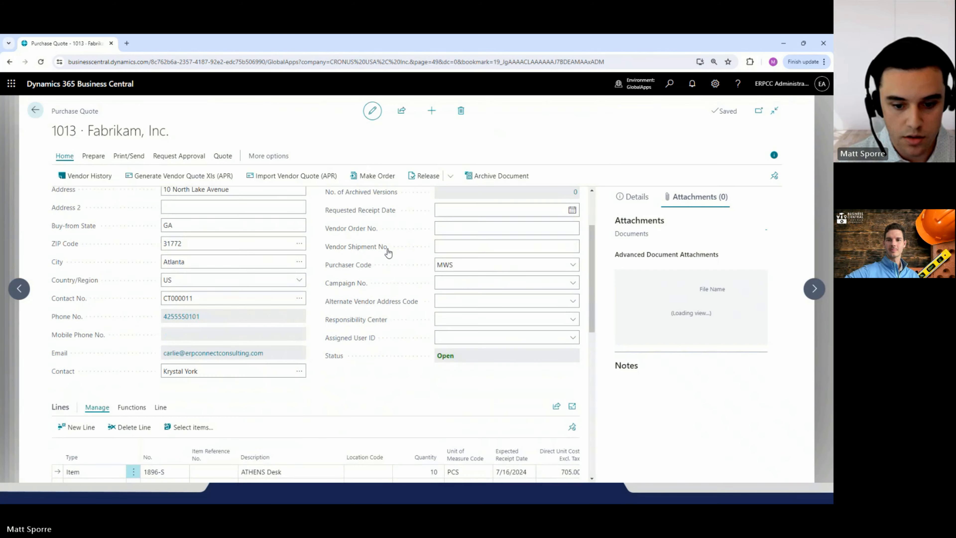
scroll(388, 250, "down", 3)
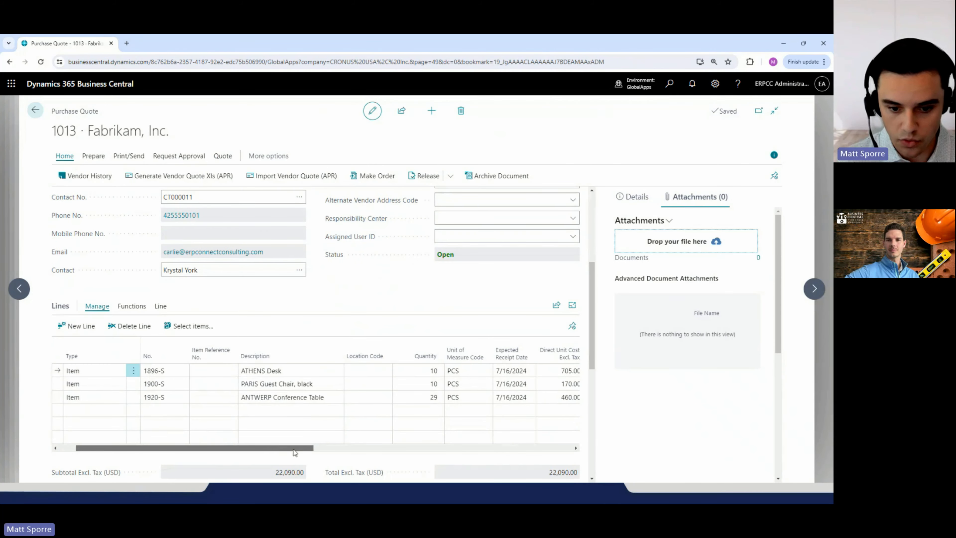
scroll(294, 451, "right", 2)
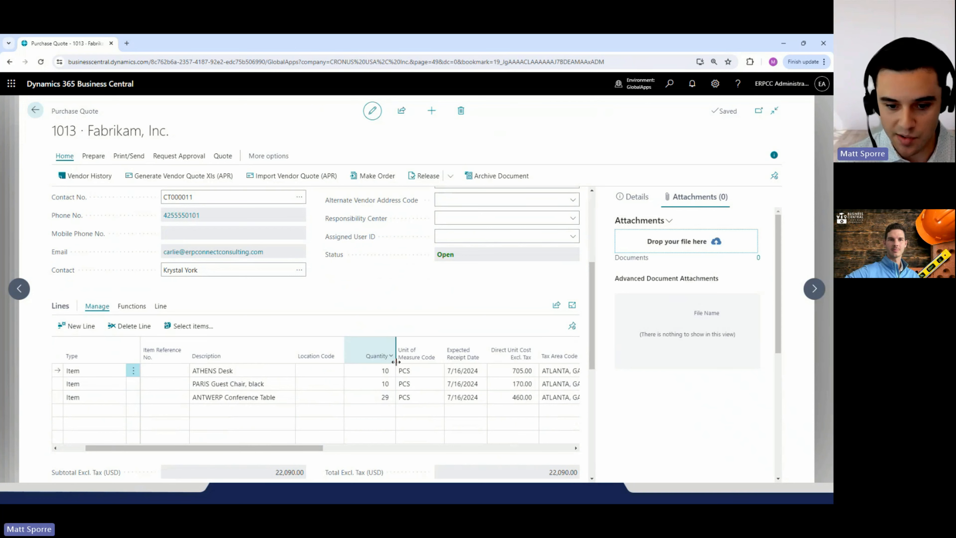
scroll(410, 384, "right", 1)
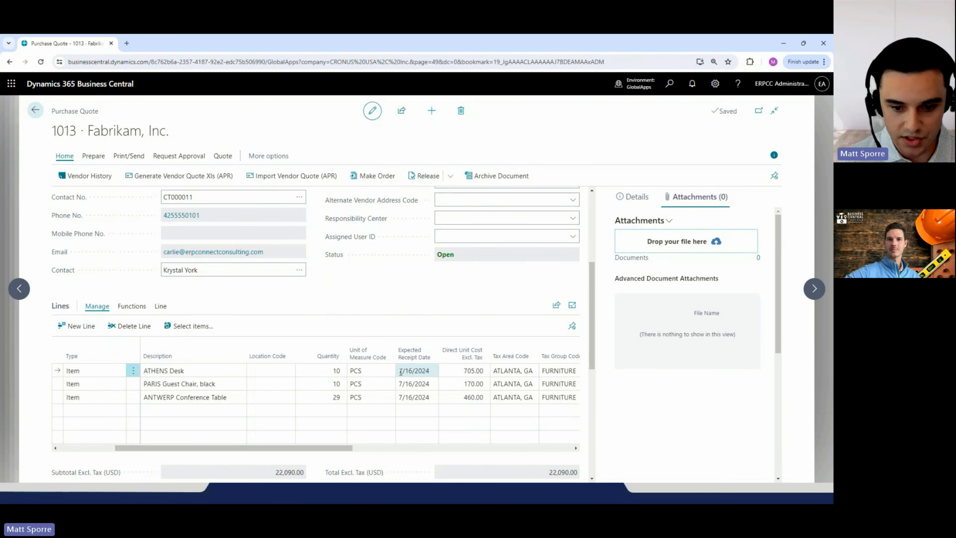
- Set the Direct Unit Cost Excl. Tax to 650 for the ATHENS Desk and 190 for the PARIS Guest Chair
left_click(454, 368)
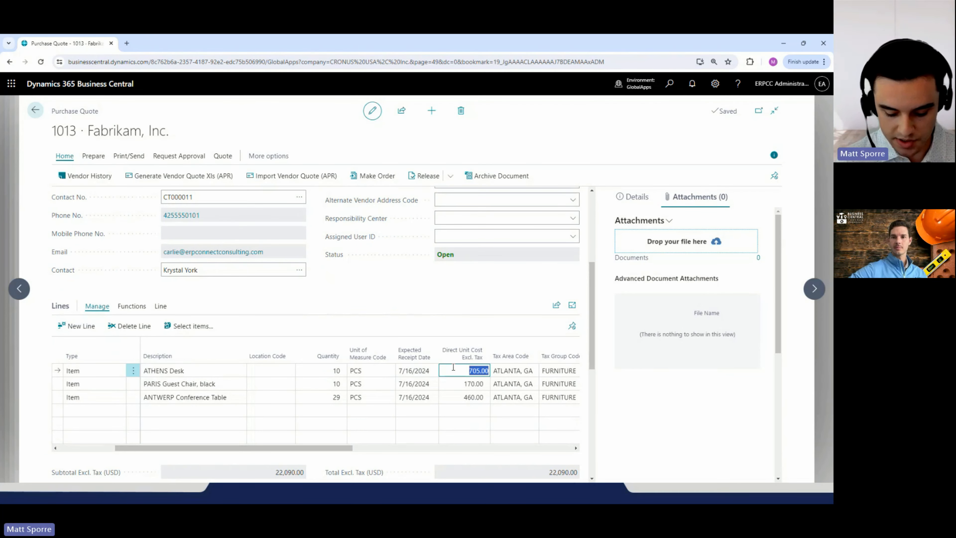
type("650")
left_click(467, 383)
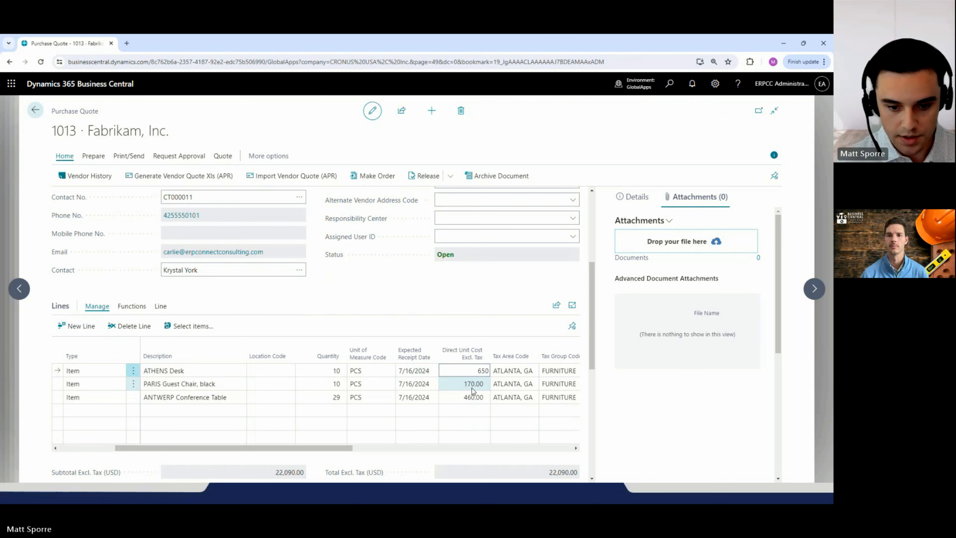
type("190")
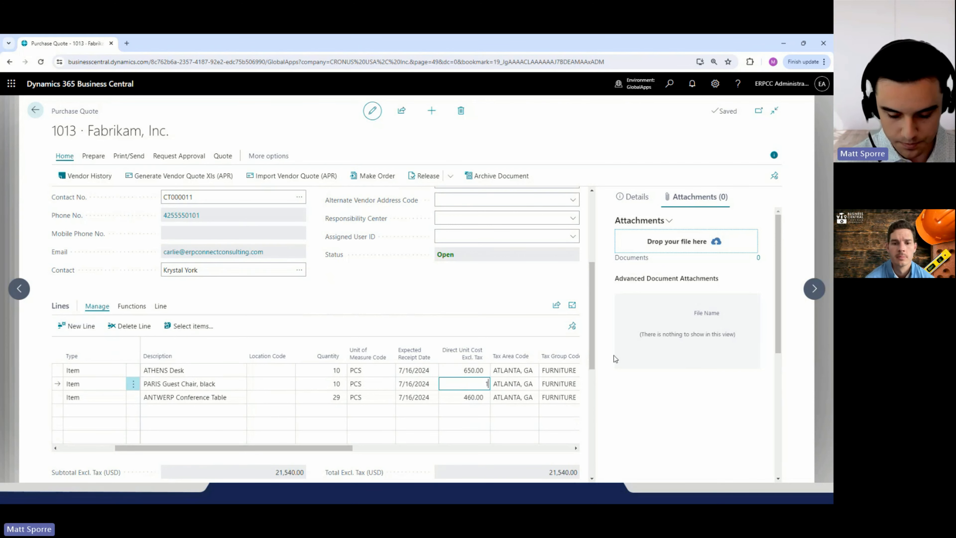
left_click(494, 294)
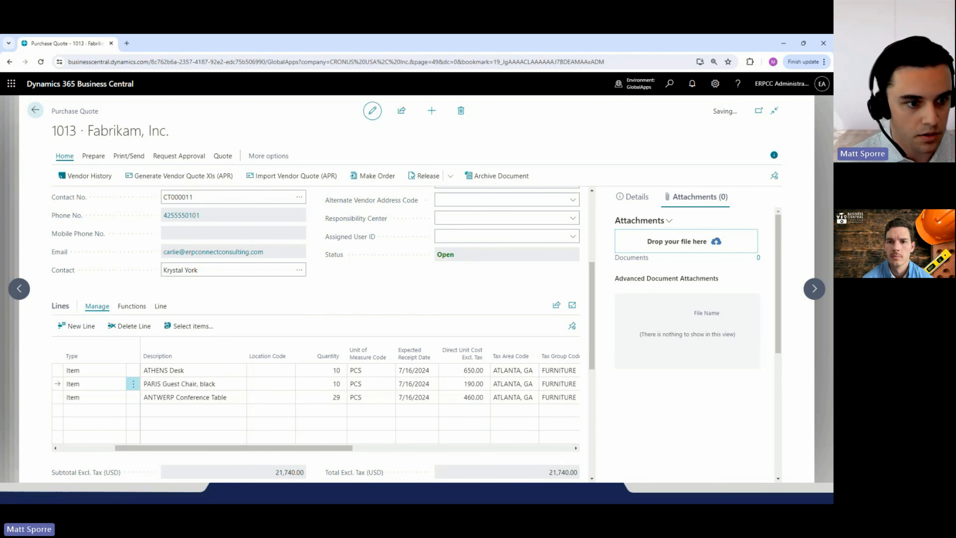
- Release the Fabrikam purchase quote and generate its vendor quote spreadsheet as an attachment
left_click(102, 156)
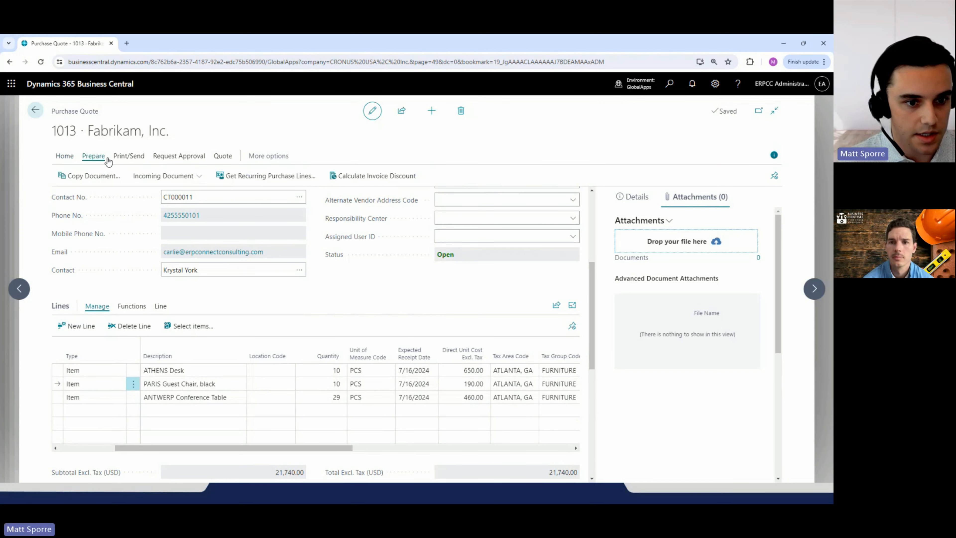
left_click(74, 160)
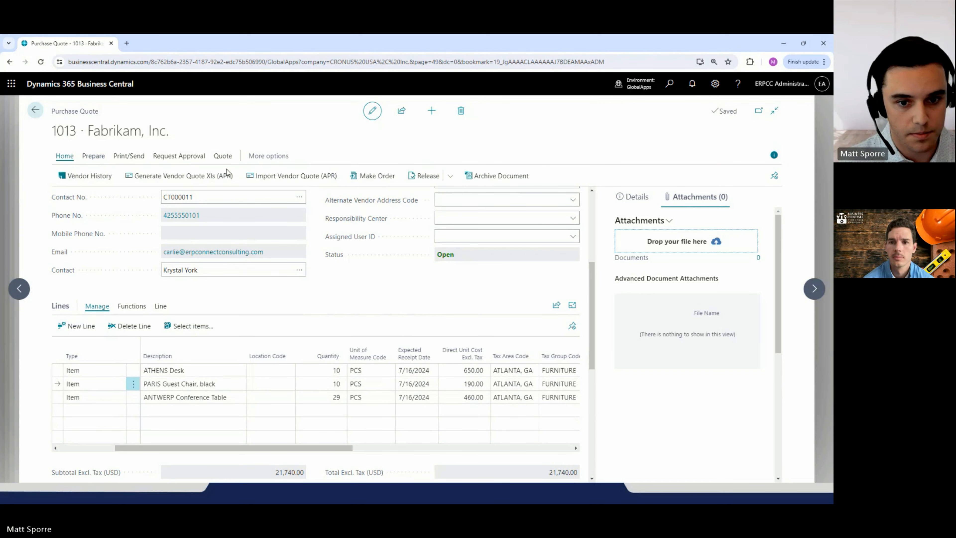
left_click(409, 177)
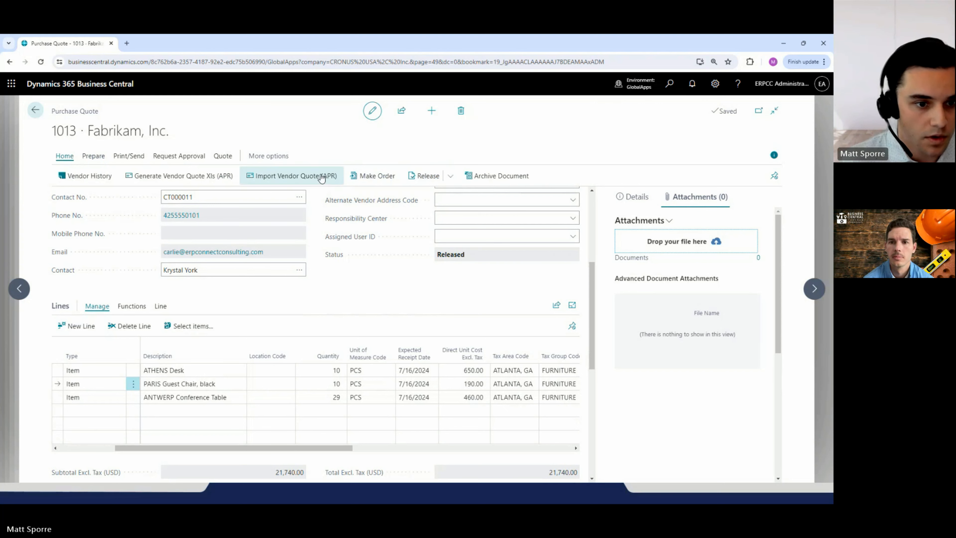
left_click(196, 178)
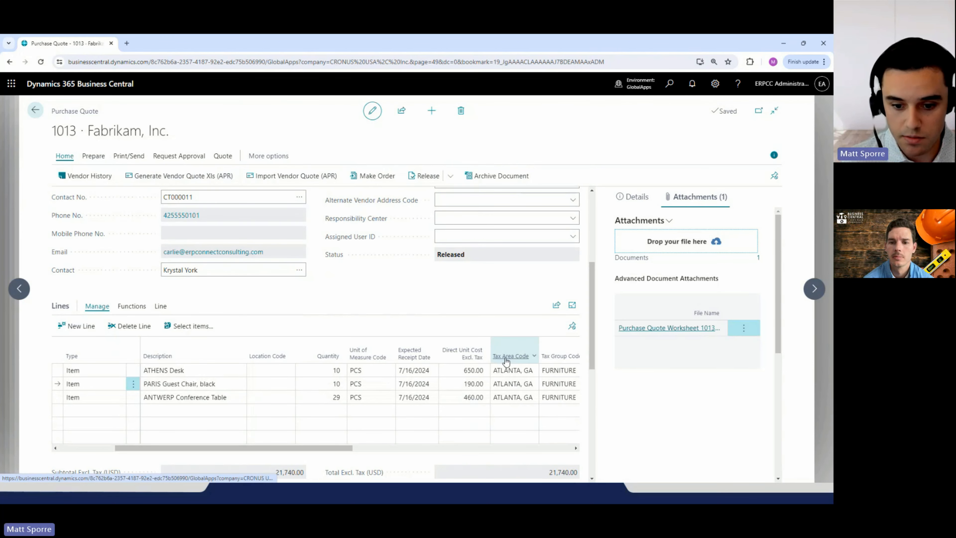
left_click(462, 382)
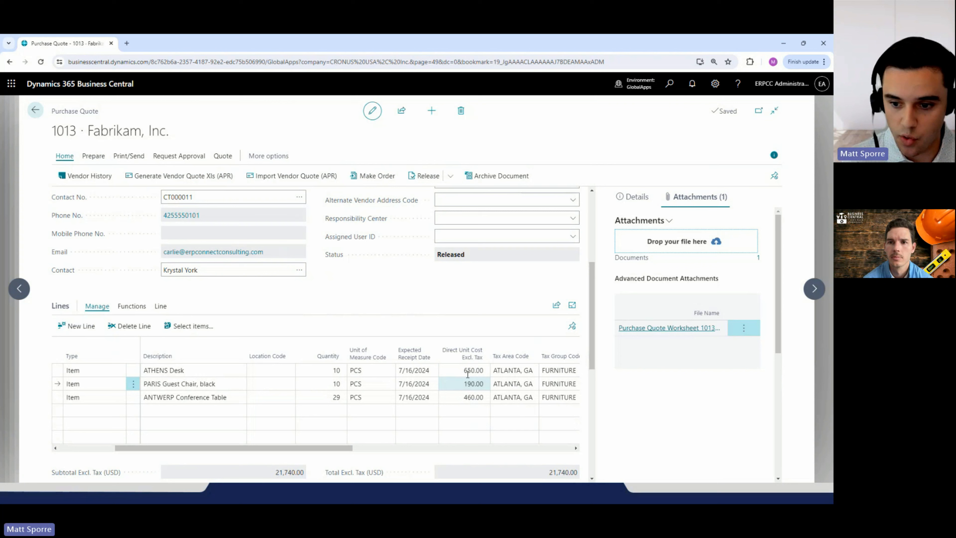
- Open the attached Purchase Quote Worksheet in Excel and enable editing of the protected file
left_click(668, 328)
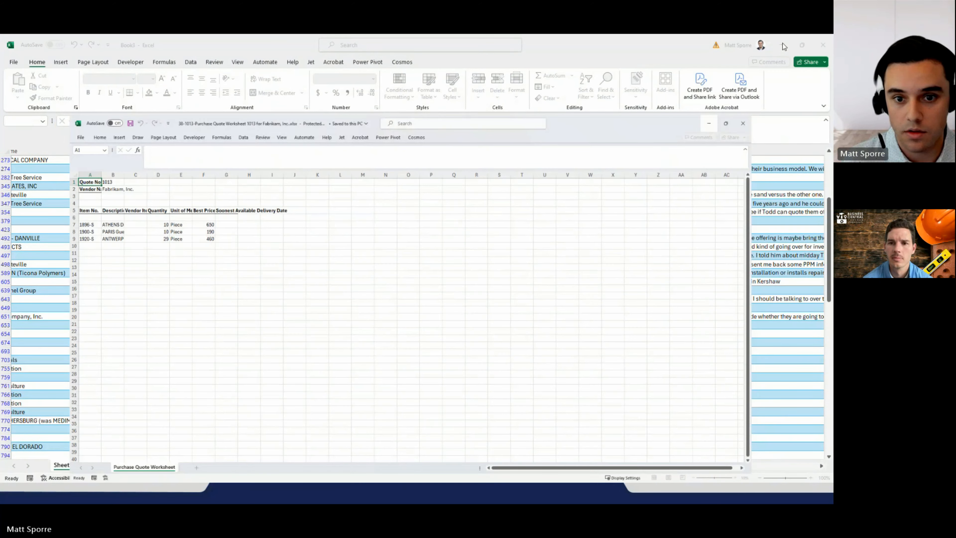
left_click(781, 46)
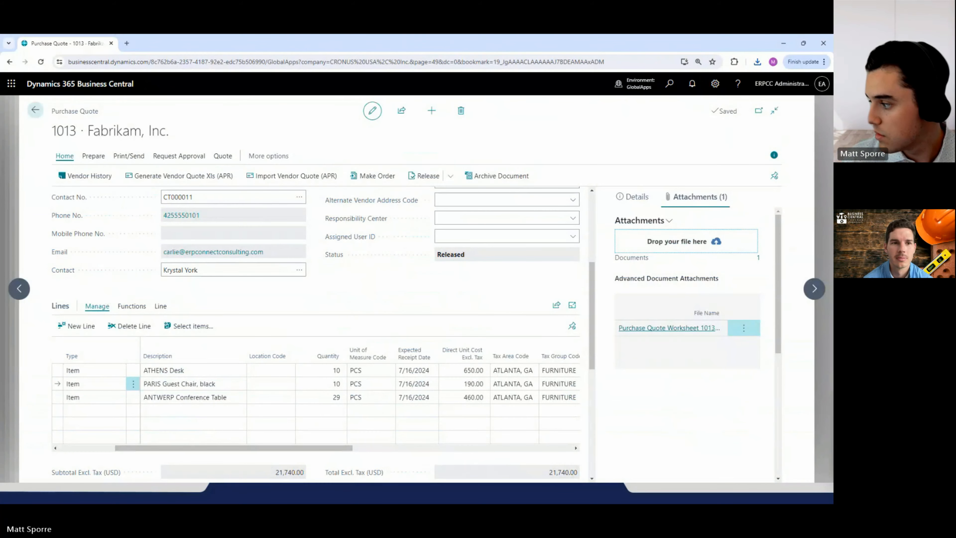
left_click(359, 78)
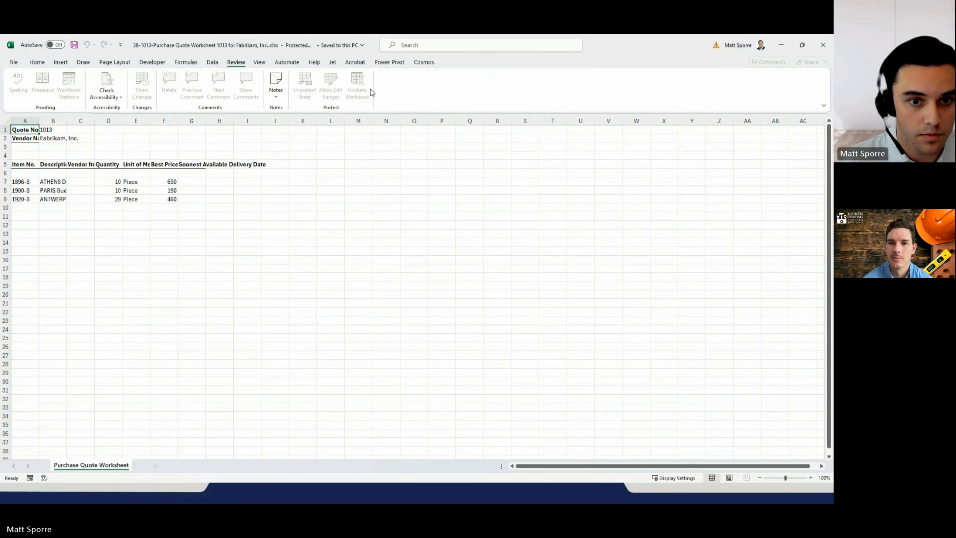
left_click(39, 62)
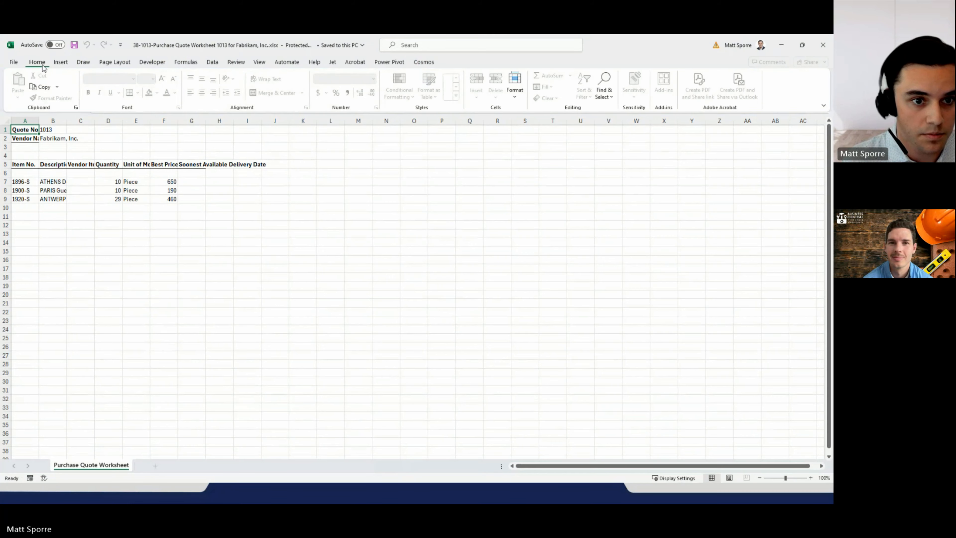
key("Escape")
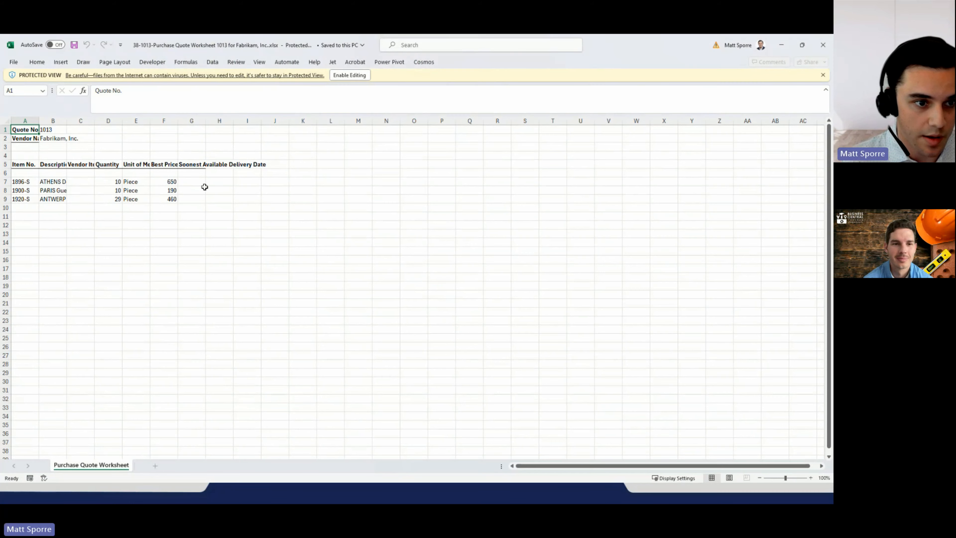
left_click(349, 74)
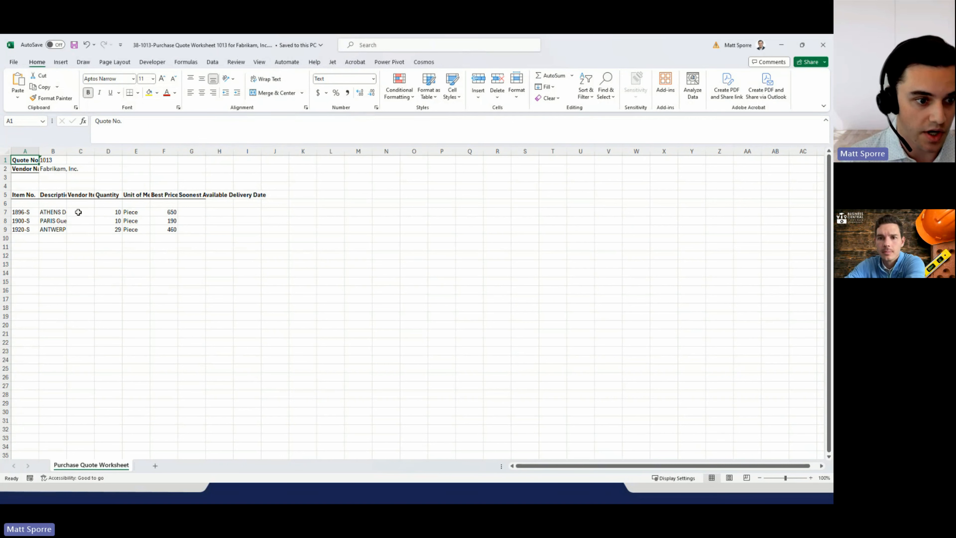
- Enter soonest available delivery dates of 7/1/2024 for the ATHENS and PARIS items and 7/15/2024 for ANTWERP, and save the workbook
left_click(164, 213)
left_click(196, 213)
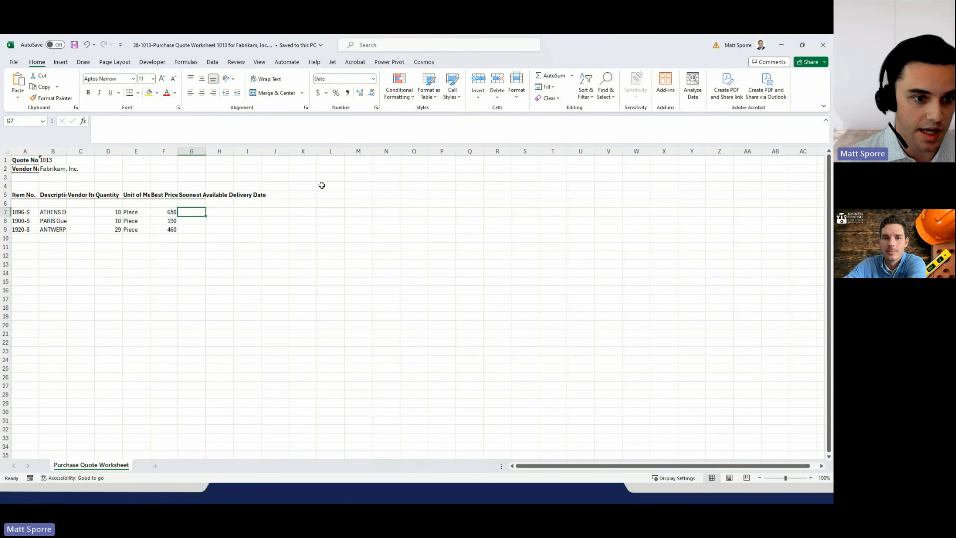
type("7")
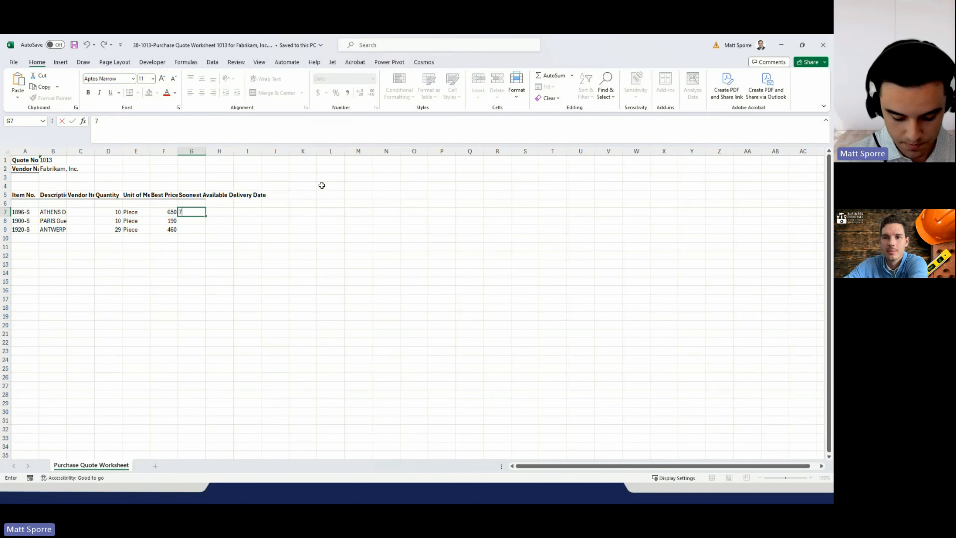
type("/1/2024")
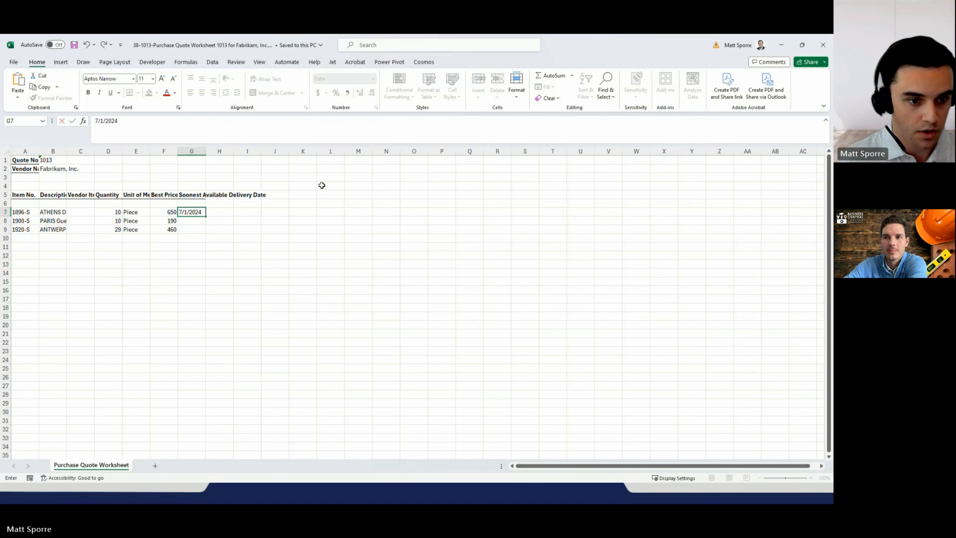
key("Return")
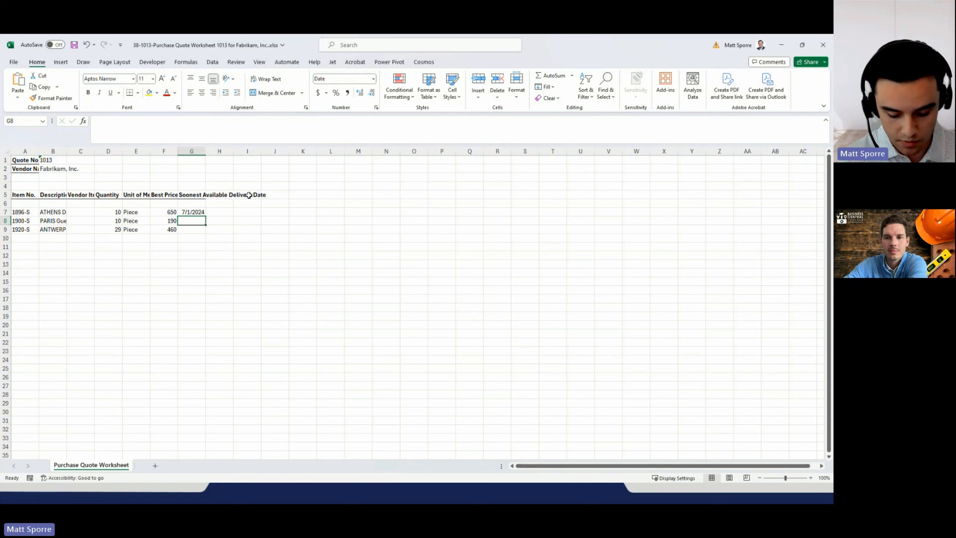
type("7/1/2")
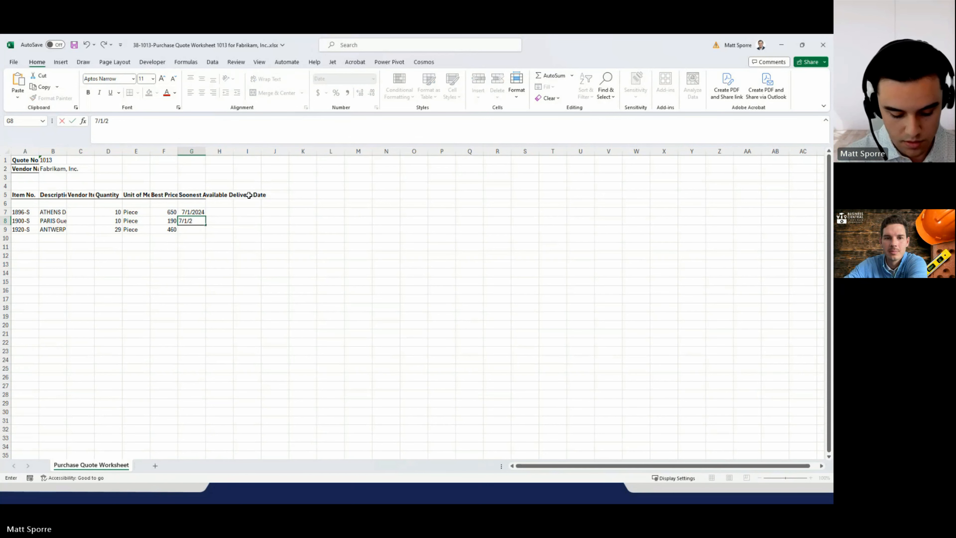
type("024")
key("Return")
type("7")
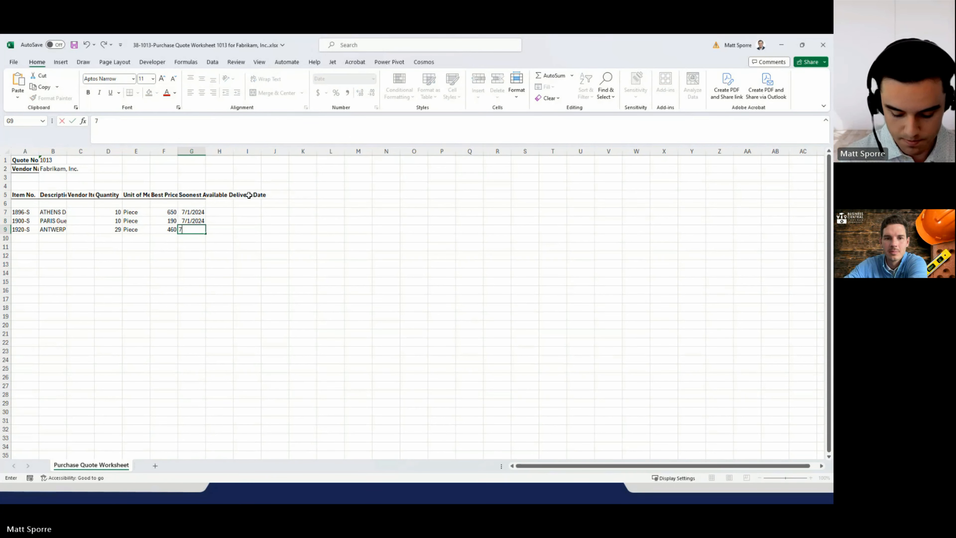
type("/15/2024")
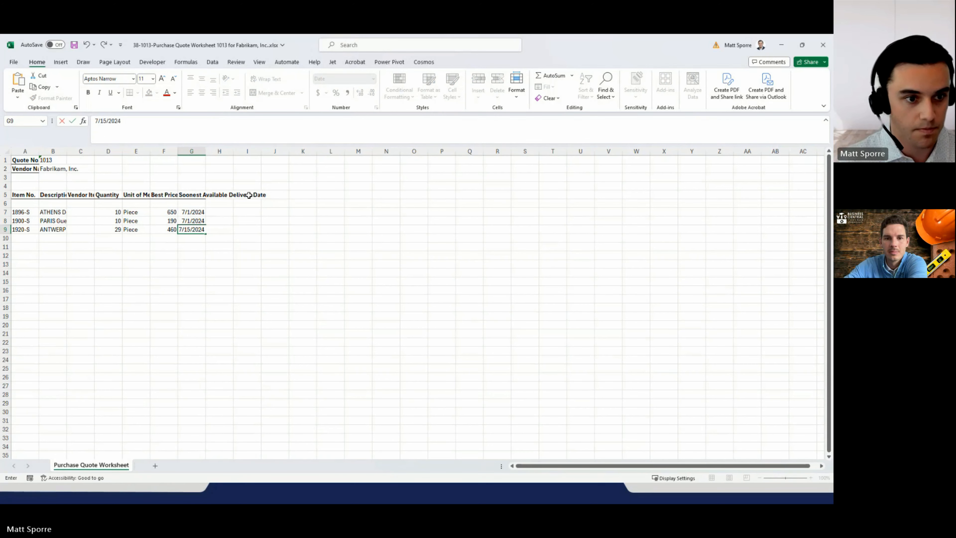
left_click(284, 216)
left_click(74, 45)
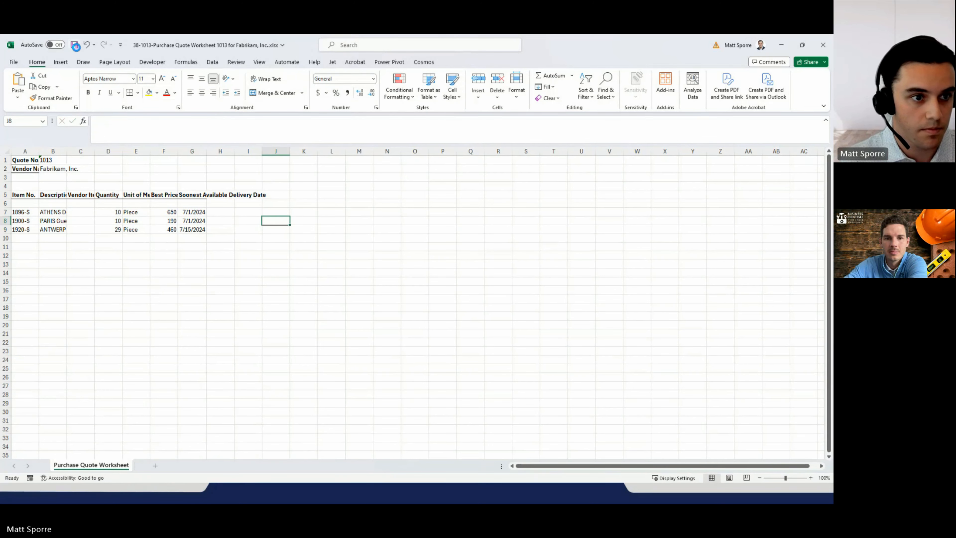
- Switch back to Business Central and try to import the edited vendor quote file from Downloads into the Fabrikam quote
key("alt+Tab")
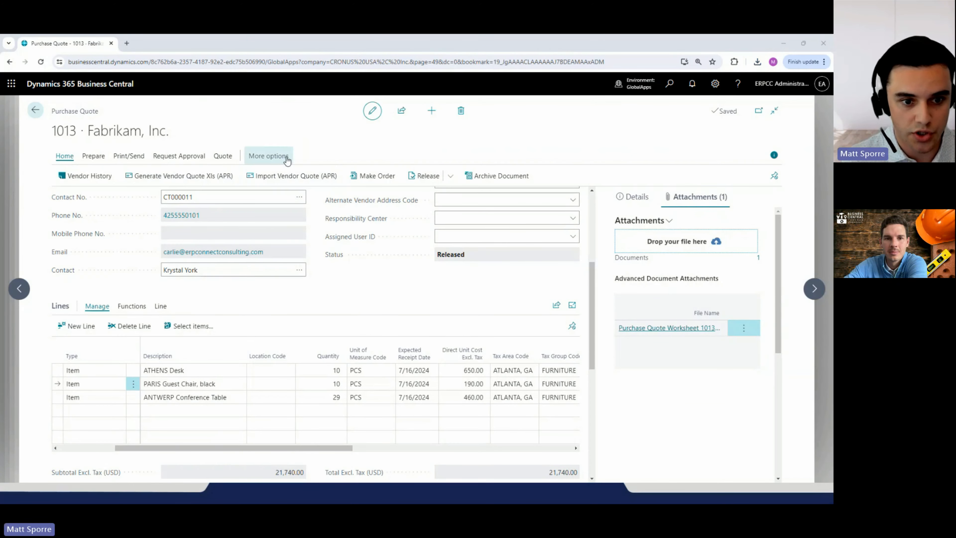
left_click(285, 181)
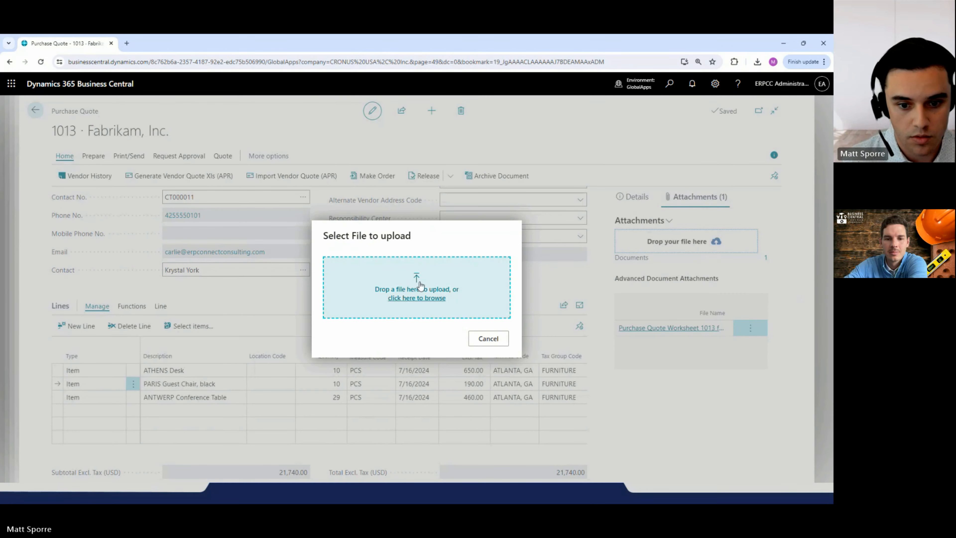
left_click(419, 281)
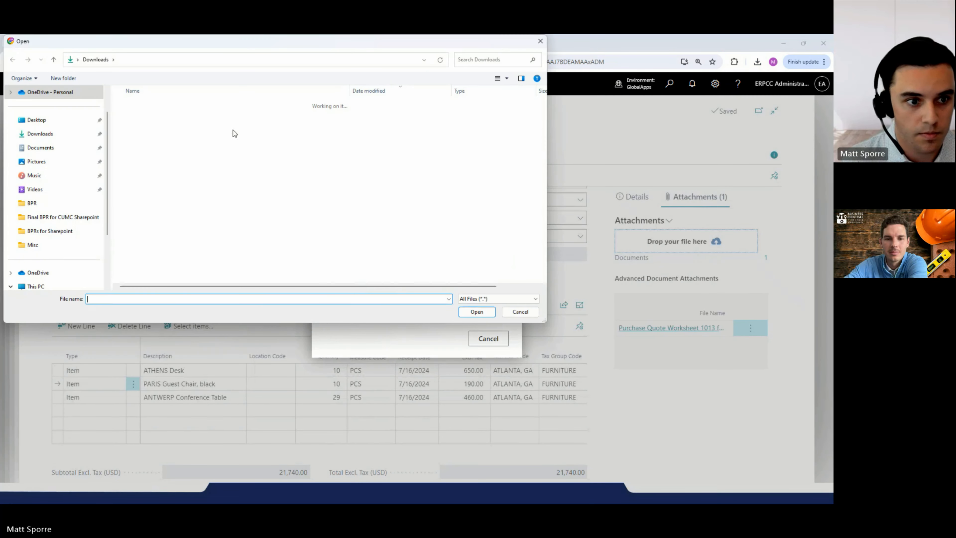
double_click(184, 118)
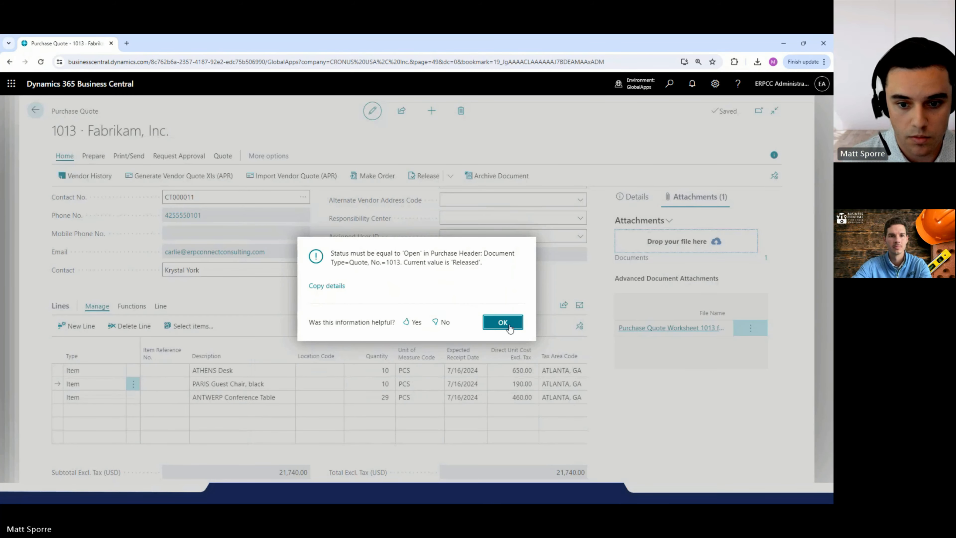
left_click(503, 322)
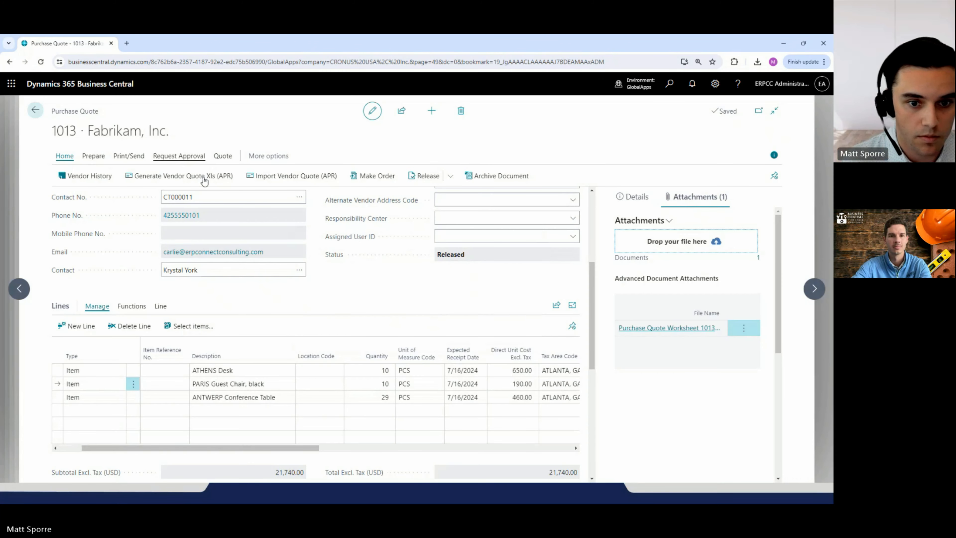
- Reopen the released Fabrikam purchase quote and import the edited Purchase Quote Worksheet file from Downloads into it
left_click(449, 175)
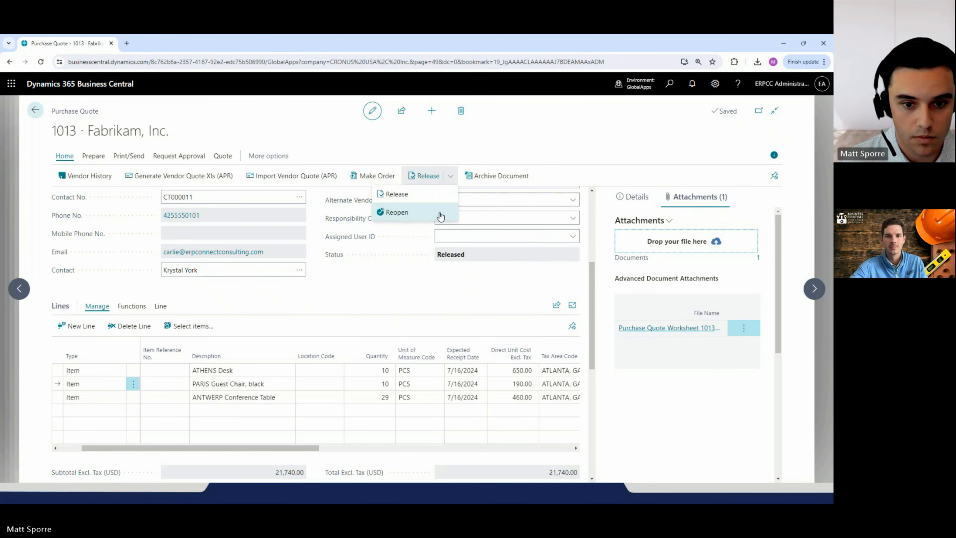
left_click(437, 213)
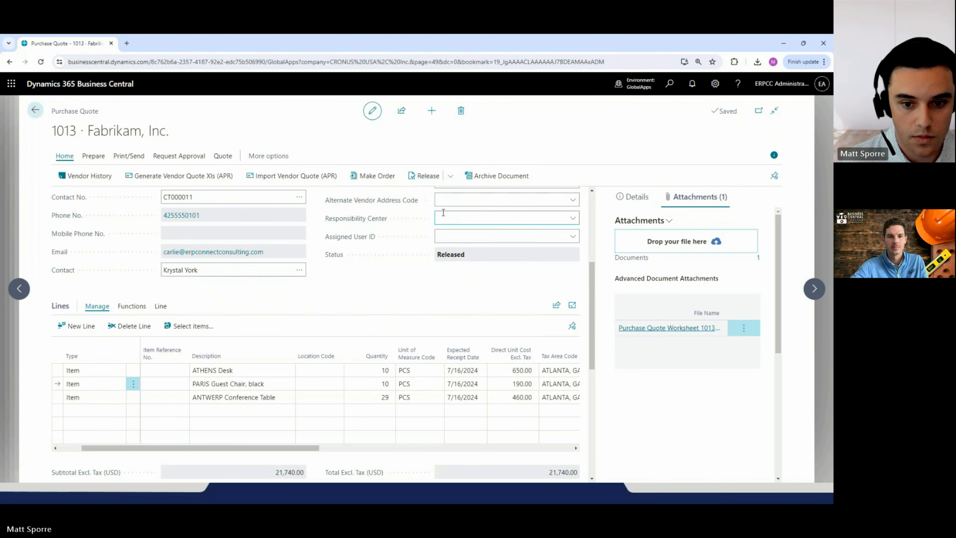
left_click(309, 179)
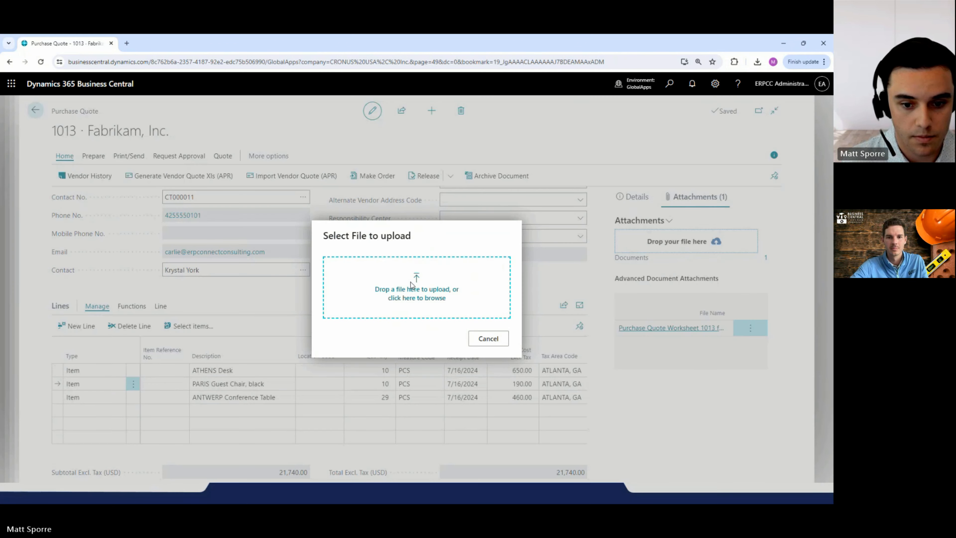
left_click(412, 287)
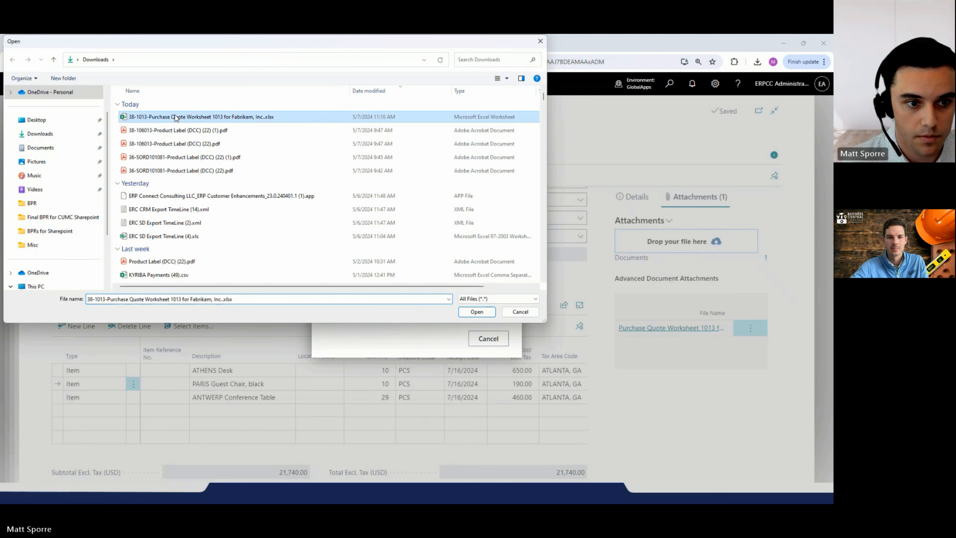
double_click(176, 119)
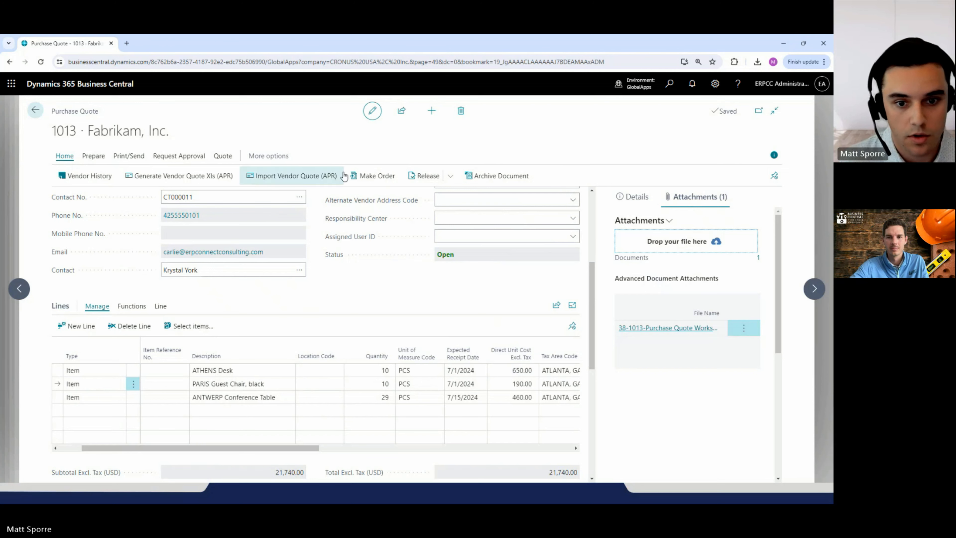
- Release the Fabrikam purchase quote again and return to the School of Fine Art Sales PQ Worksheet
left_click(433, 179)
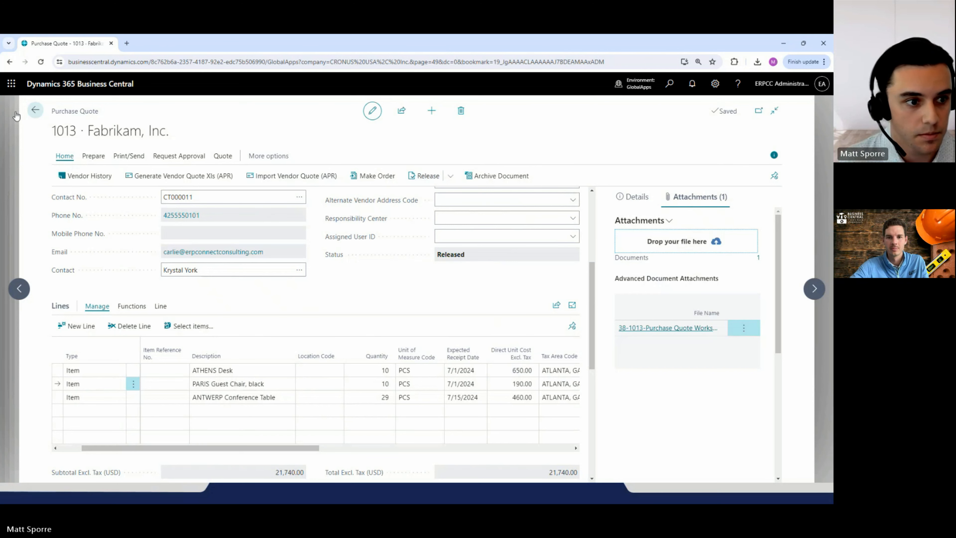
left_click(37, 110)
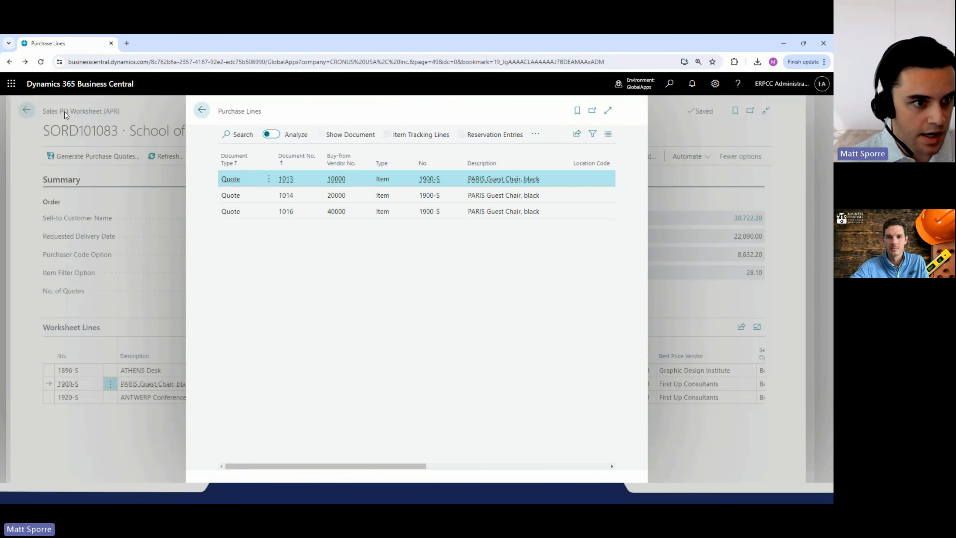
left_click(206, 114)
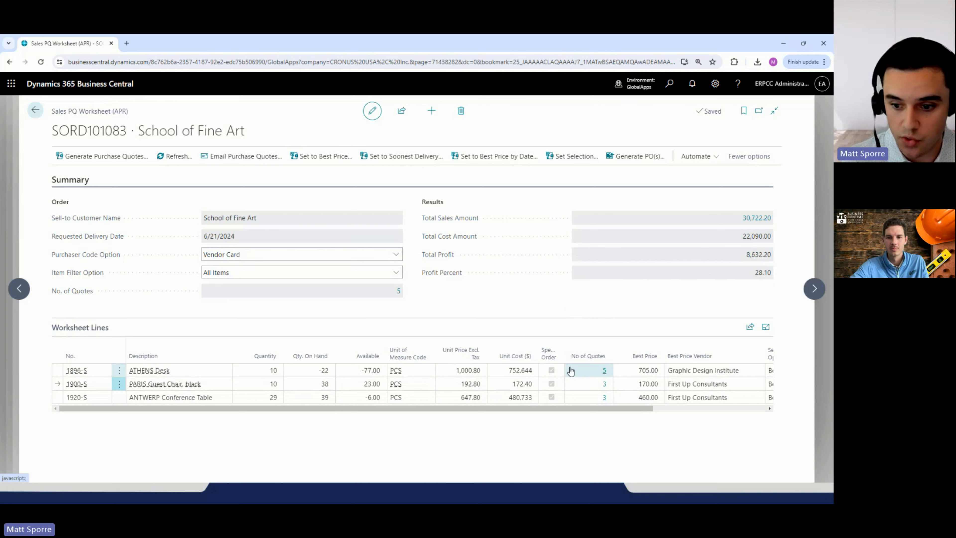
- Apply Set to Best Price to all items on the worksheet, followed by Set to Best Price by Date
scroll(561, 343, "right", 3)
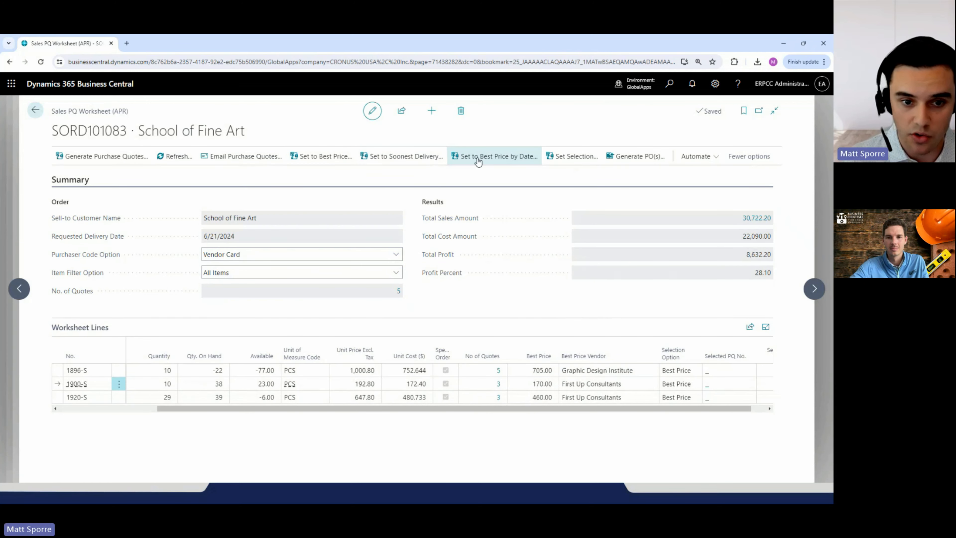
left_click(315, 163)
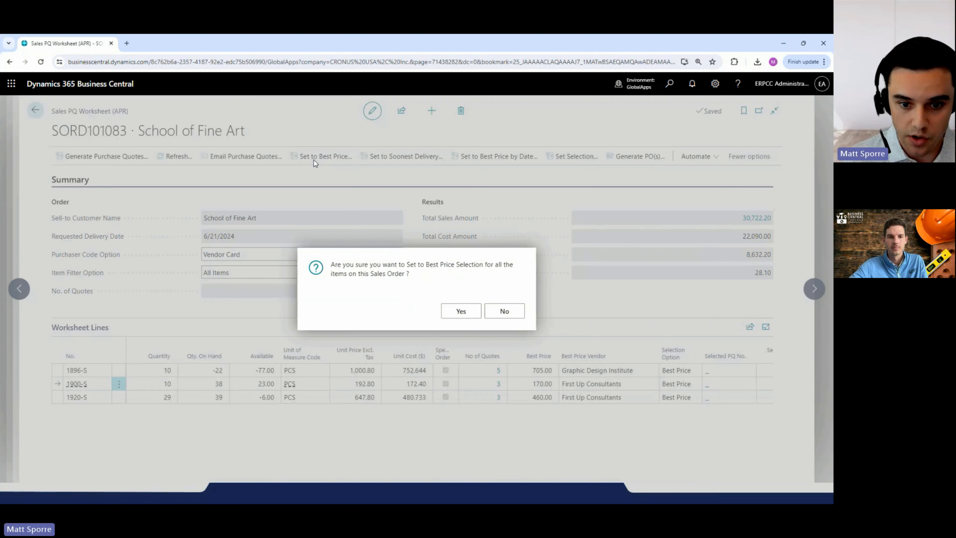
left_click(470, 315)
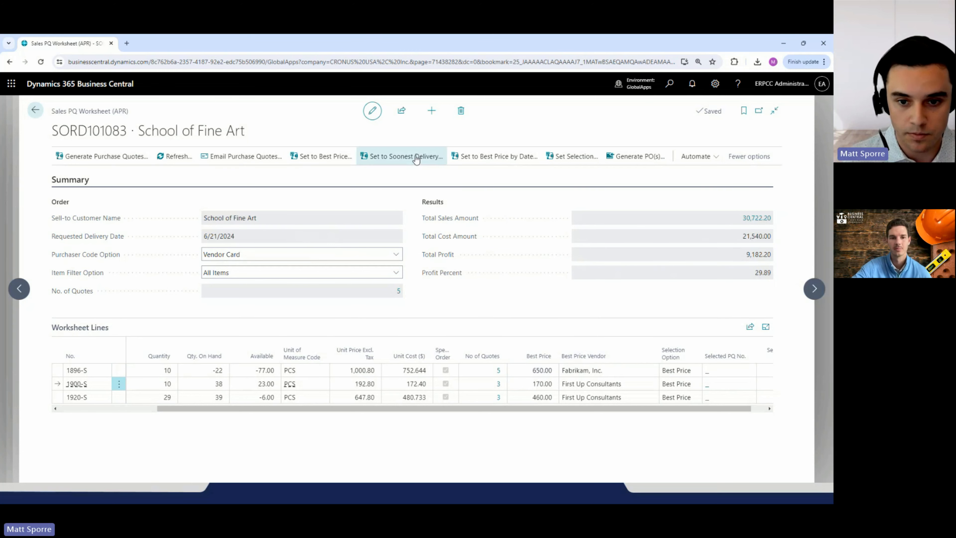
left_click(465, 155)
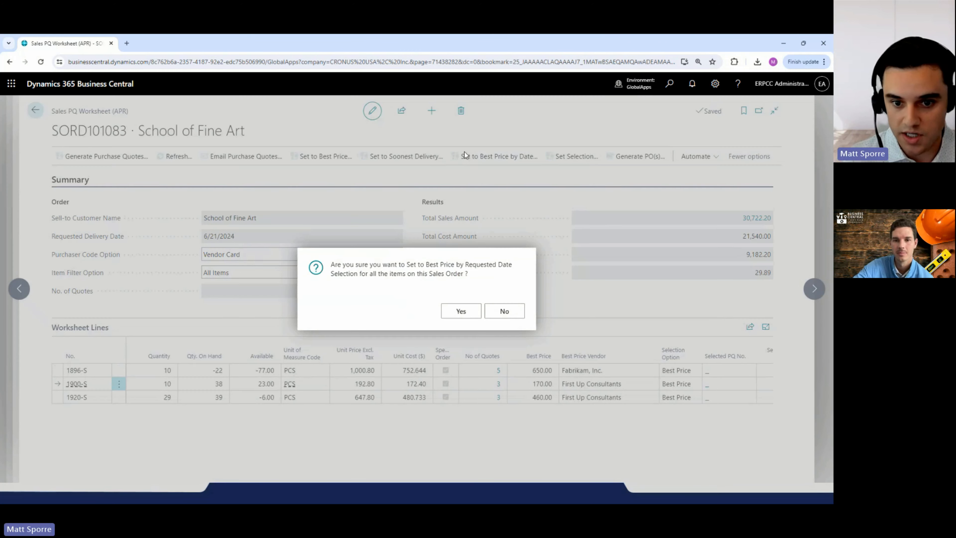
left_click(465, 310)
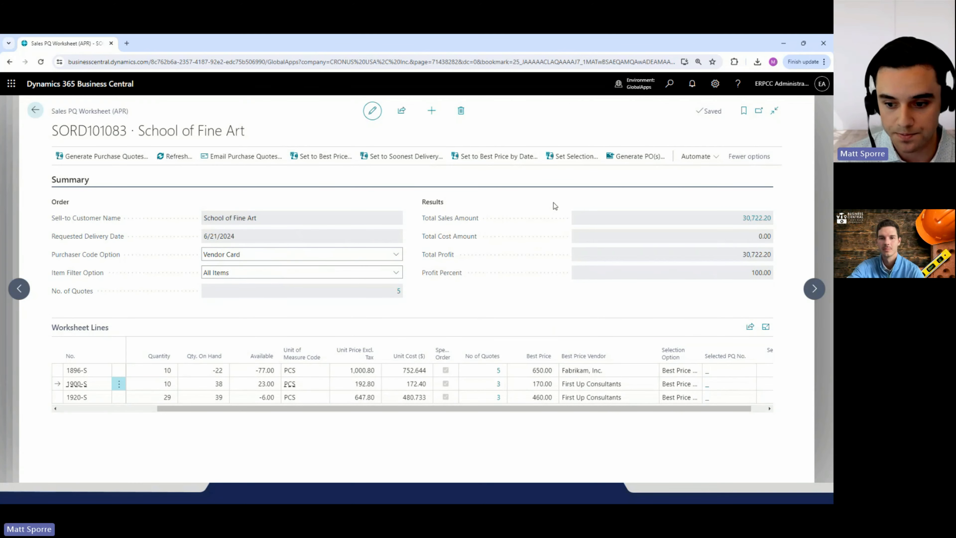
- Set the selected purchase quote on all worksheet lines from their selection option and generate the purchase orders
left_click(592, 372)
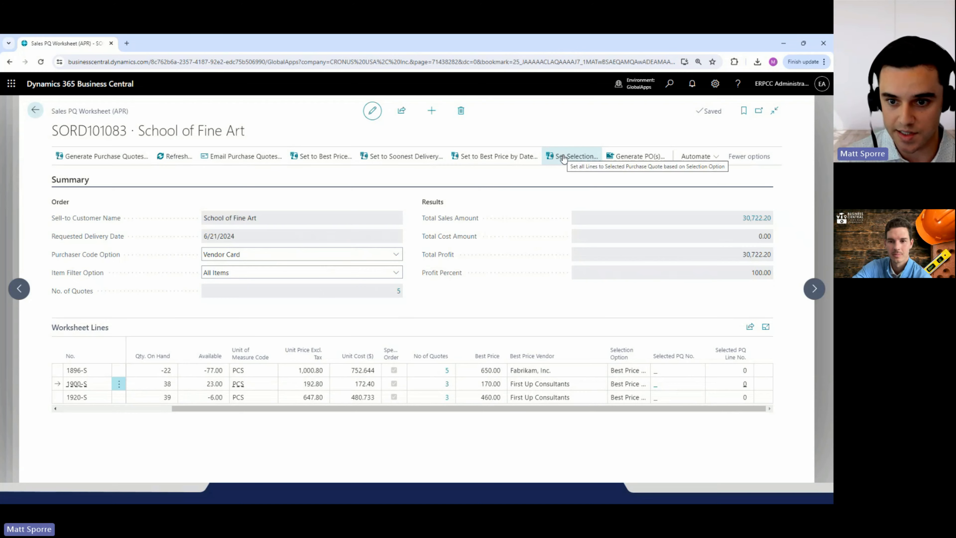
left_click(572, 156)
left_click(459, 311)
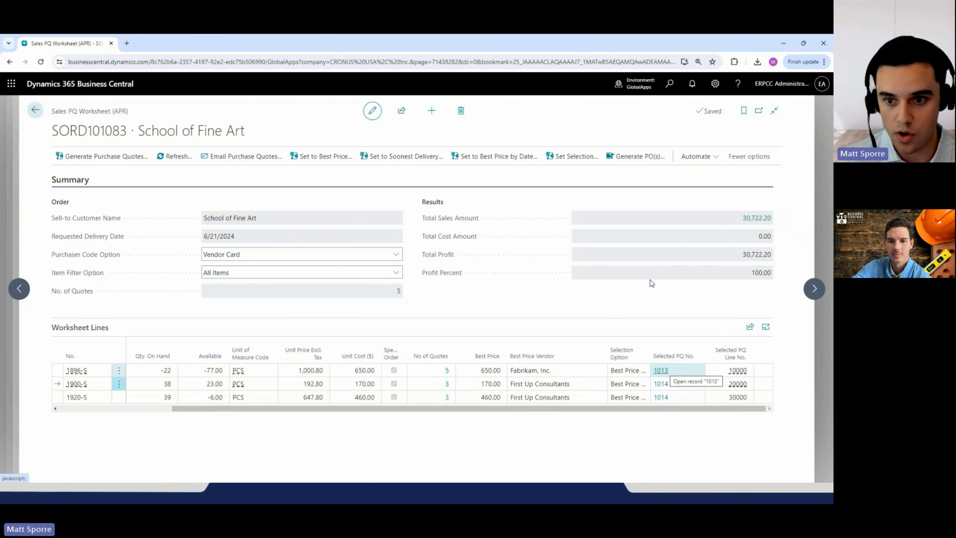
left_click(636, 157)
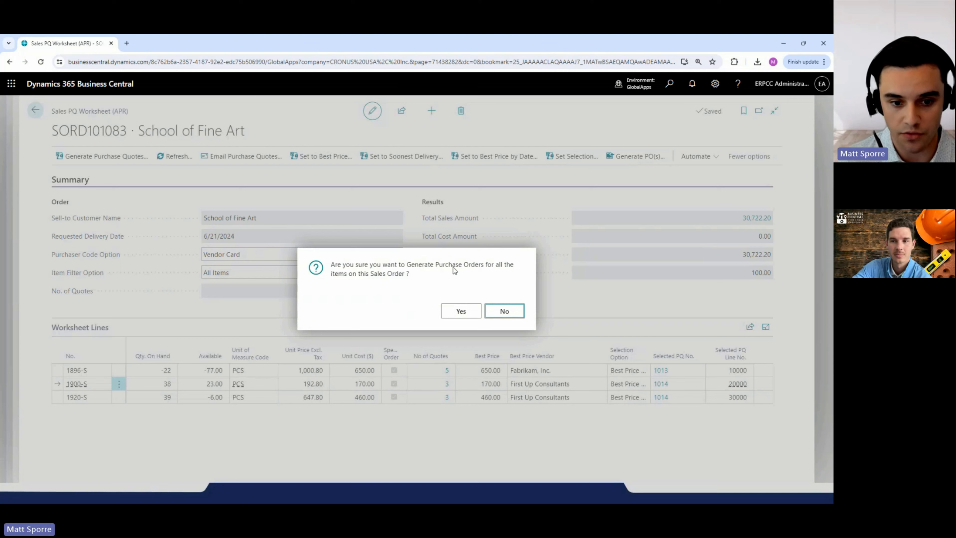
left_click(469, 317)
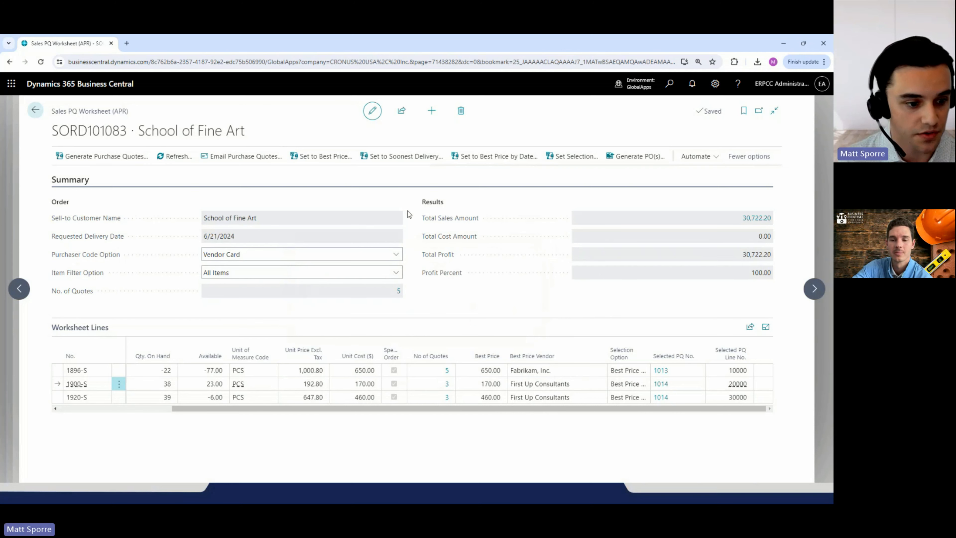
- Return to the sales order and open the Fabrikam purchase order linked as the ATHENS Desk line's special order
left_click(36, 111)
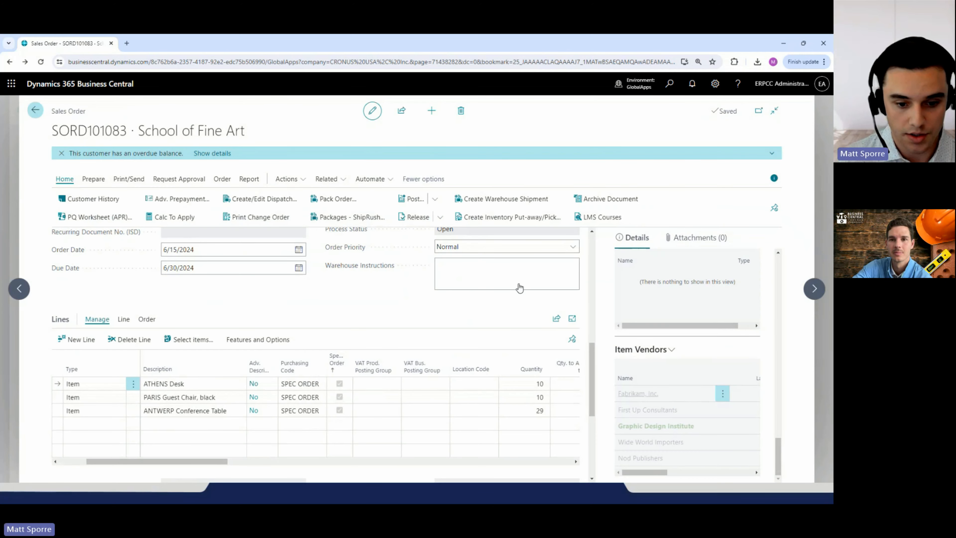
scroll(100, 236, "down", 1)
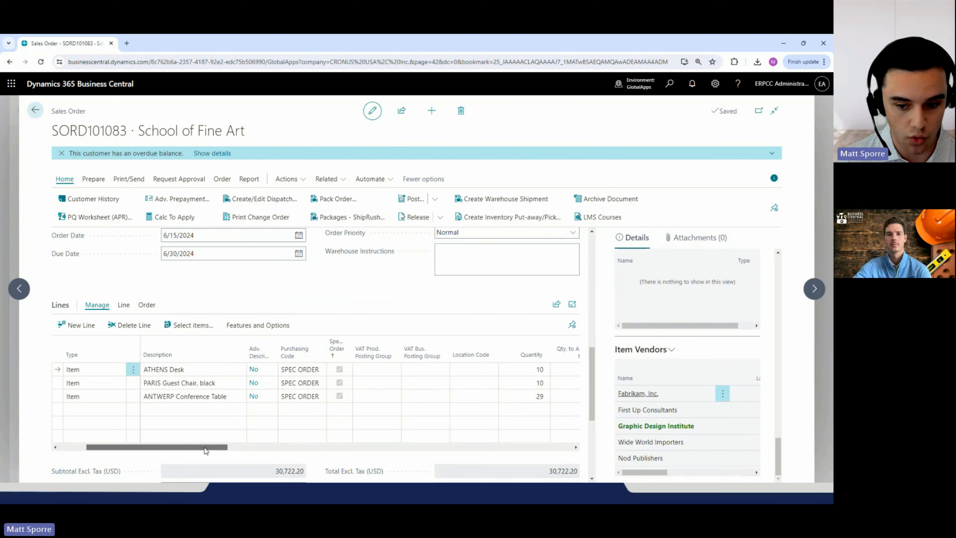
left_click_drag(206, 448, 563, 439)
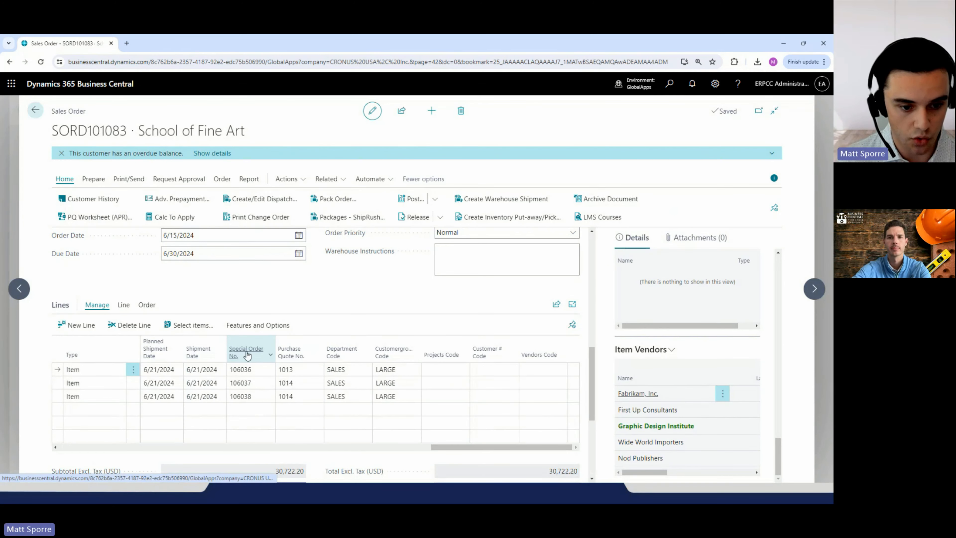
left_click(259, 367)
left_click(274, 369)
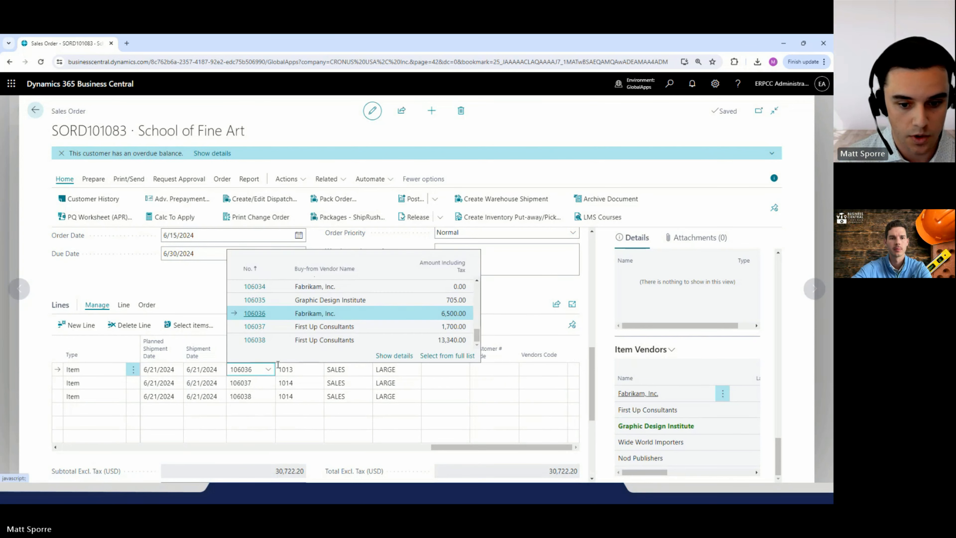
left_click(398, 356)
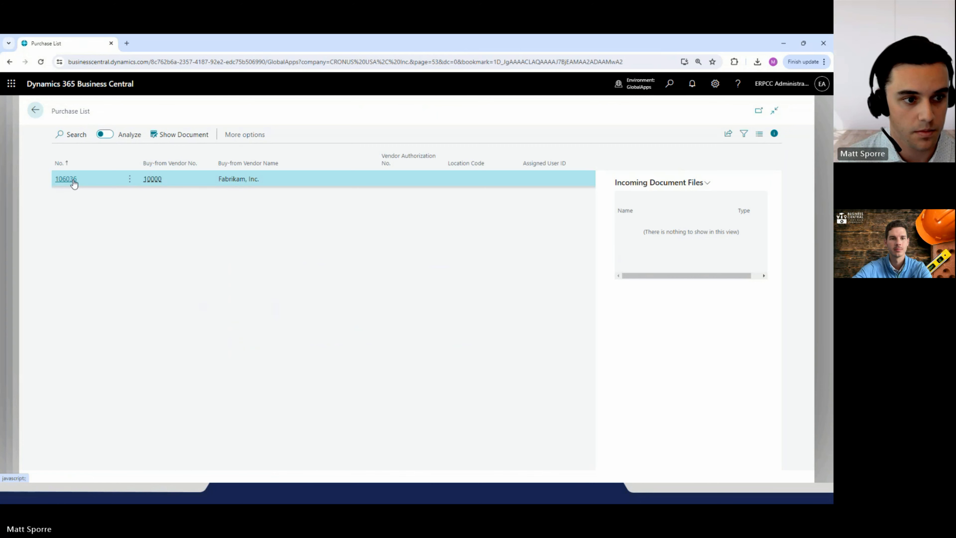
left_click(71, 180)
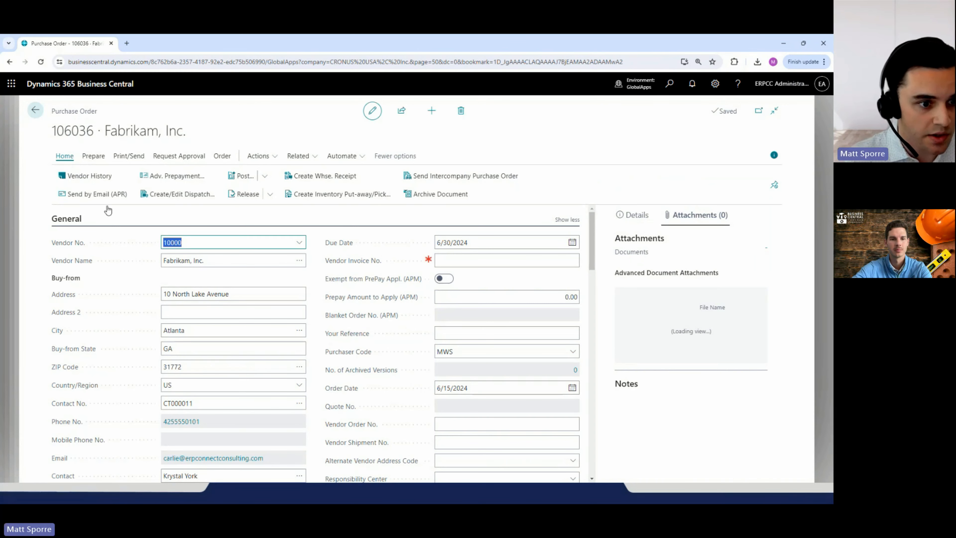
left_click(80, 193)
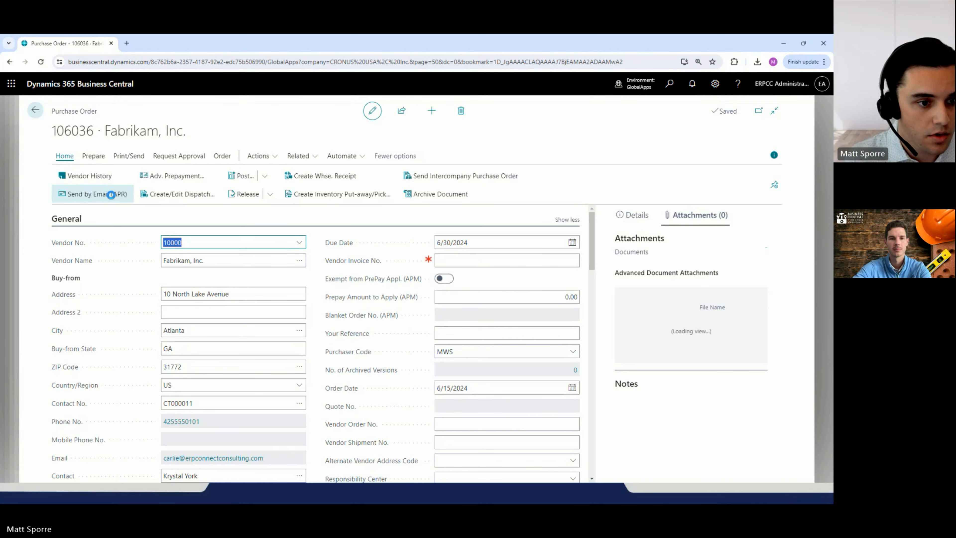
left_click(103, 176)
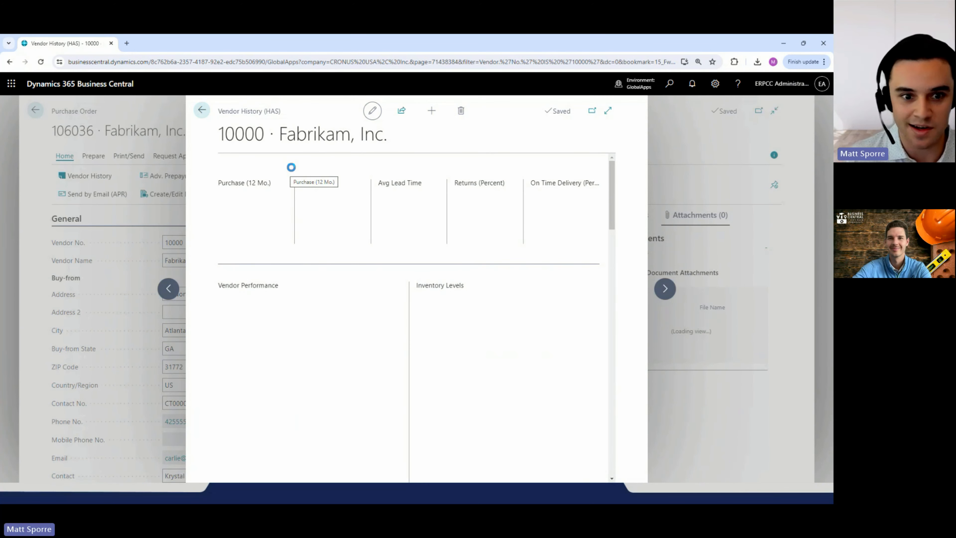
left_click(202, 110)
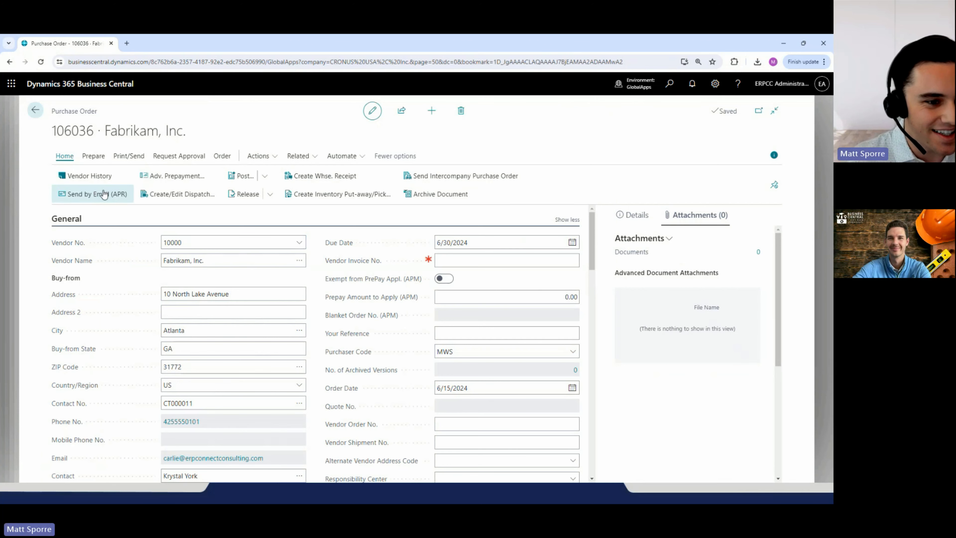
- Try to email the Fabrikam purchase order to the vendor using the PORD email template, and close the email draft
left_click(125, 199)
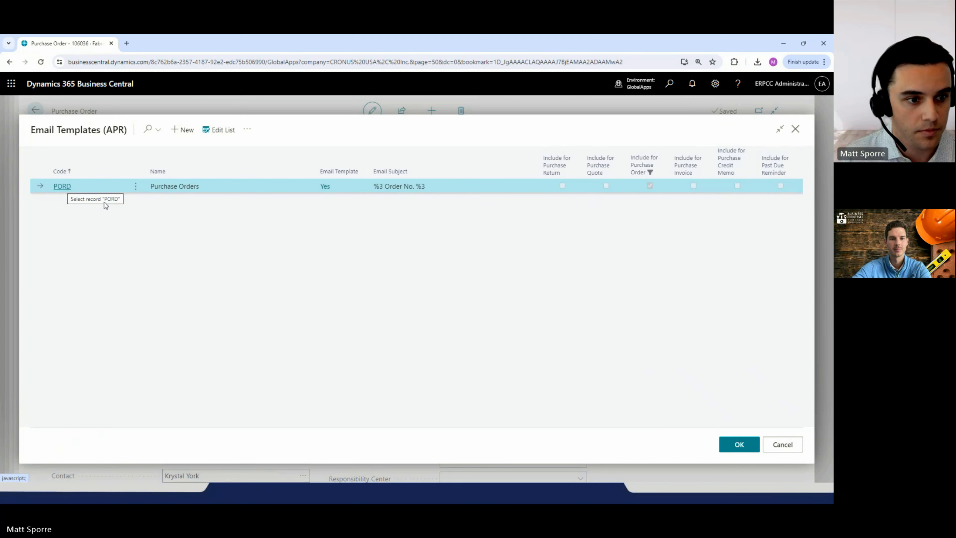
left_click(738, 446)
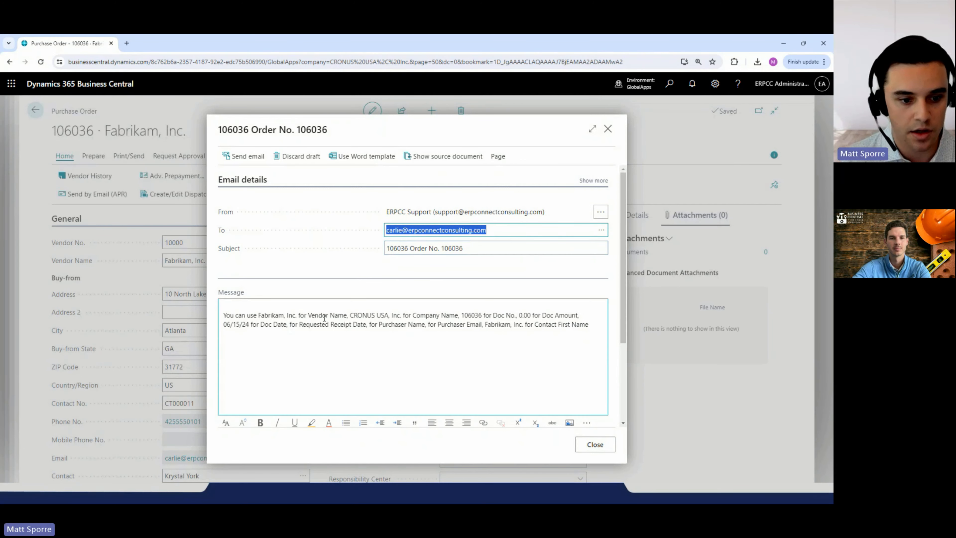
left_click(248, 161)
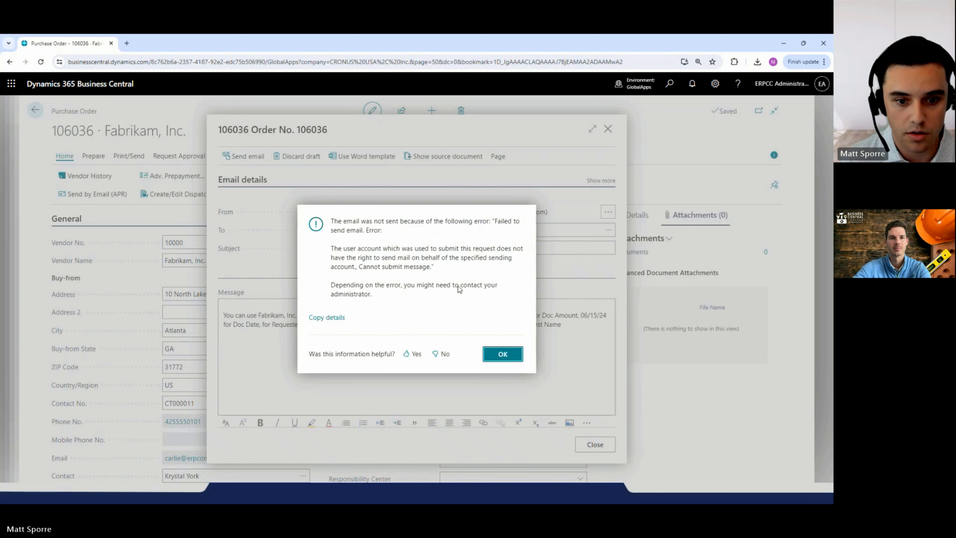
left_click(503, 354)
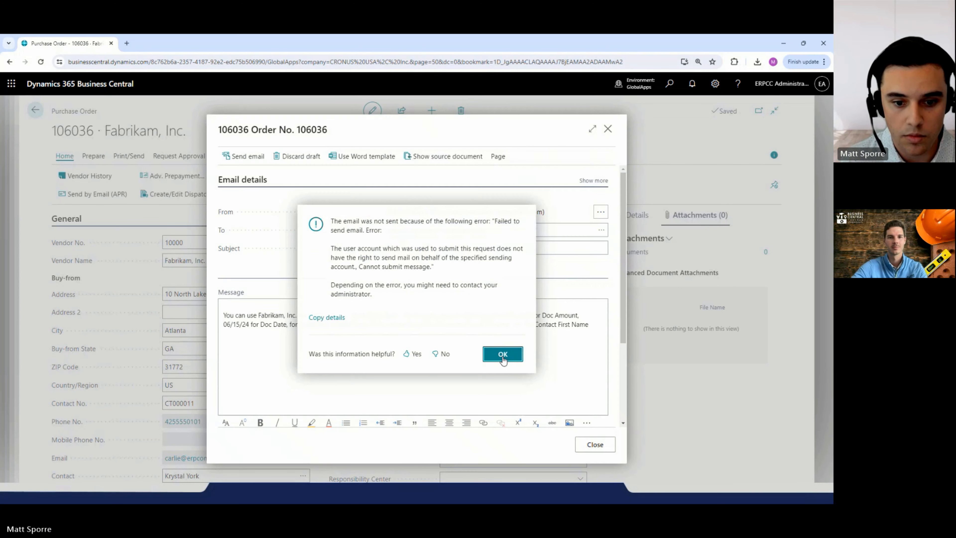
left_click(608, 130)
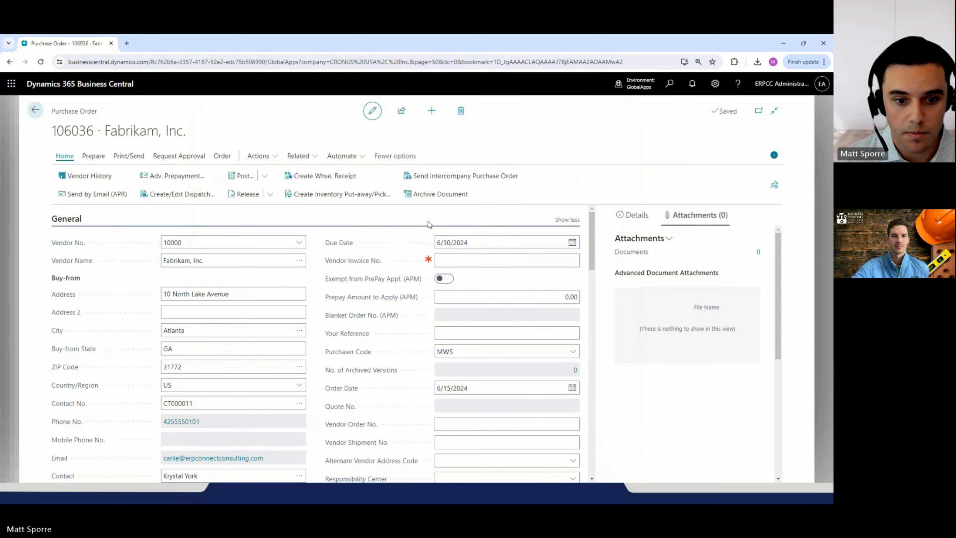
- Leave the Fabrikam purchase order and the School of Fine Art sales order to return to the Sales Orders list
left_click(37, 110)
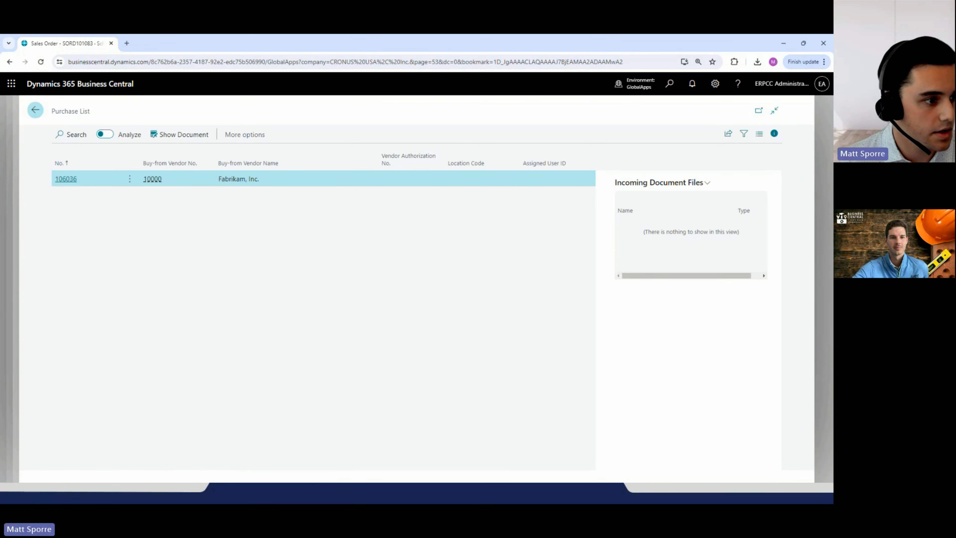
key("Escape")
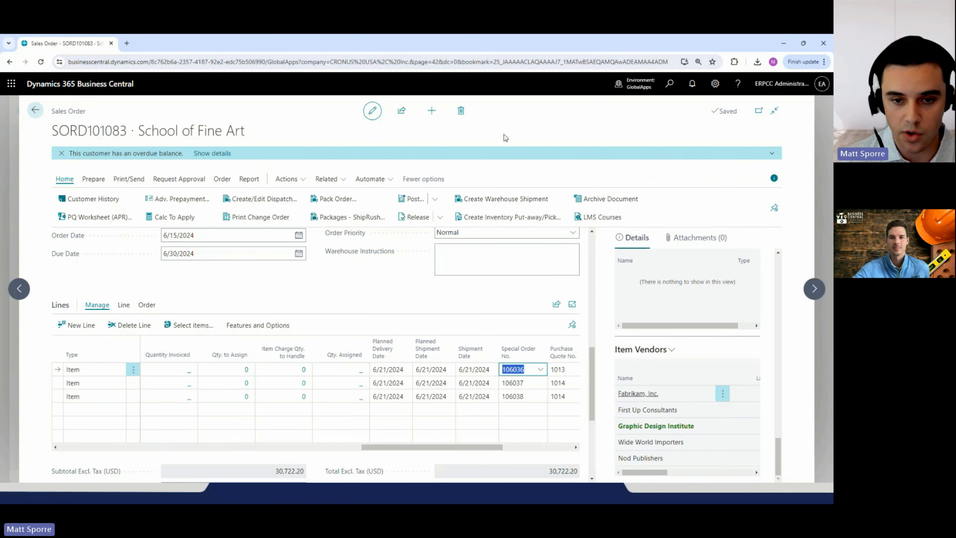
left_click(505, 138)
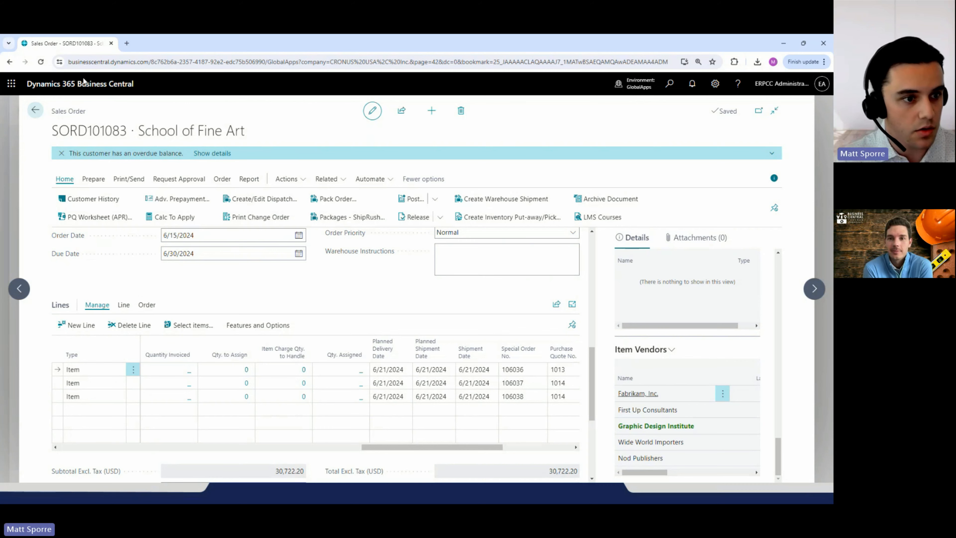
left_click(40, 111)
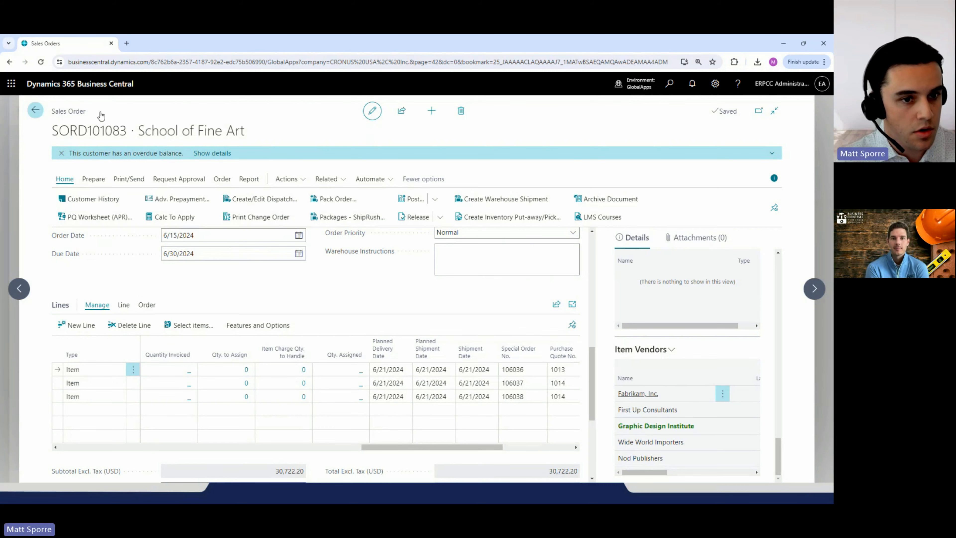
- Search for the Recurring Purchase Documents (APR) list, open it, and select the Graphic Design Institute document
left_click(674, 88)
type("recurring pur")
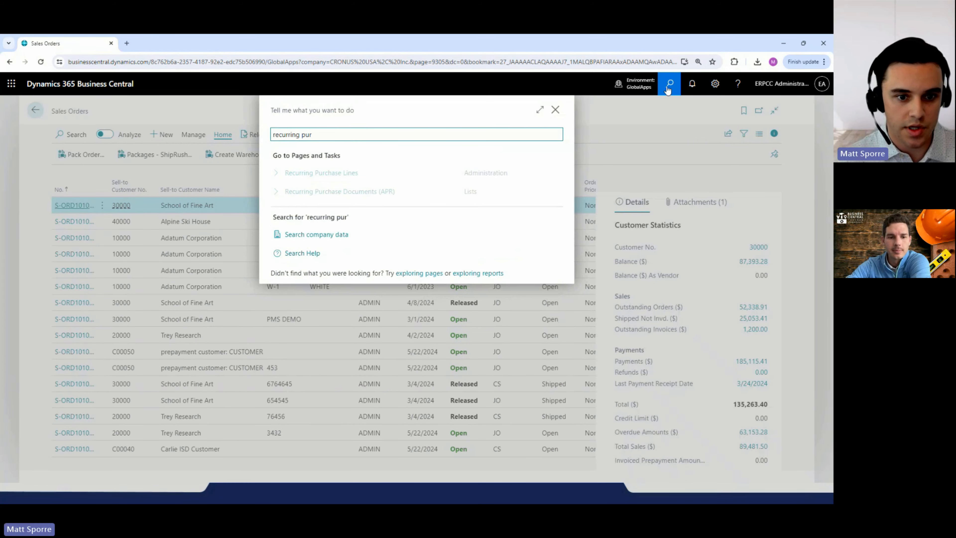
left_click(340, 192)
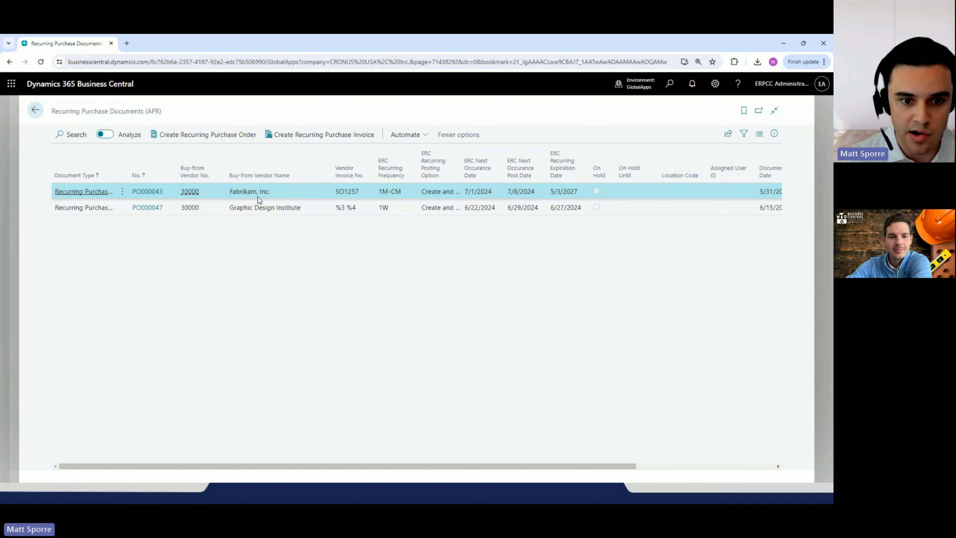
left_click(307, 208)
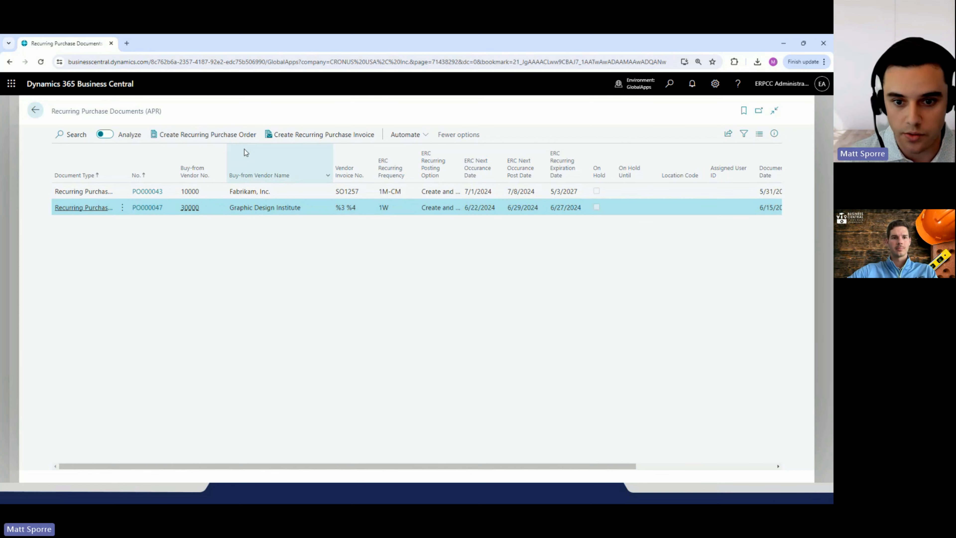
- Create a recurring purchase order with Wide World Importers (40000) as the vendor
mouse_move(245, 152)
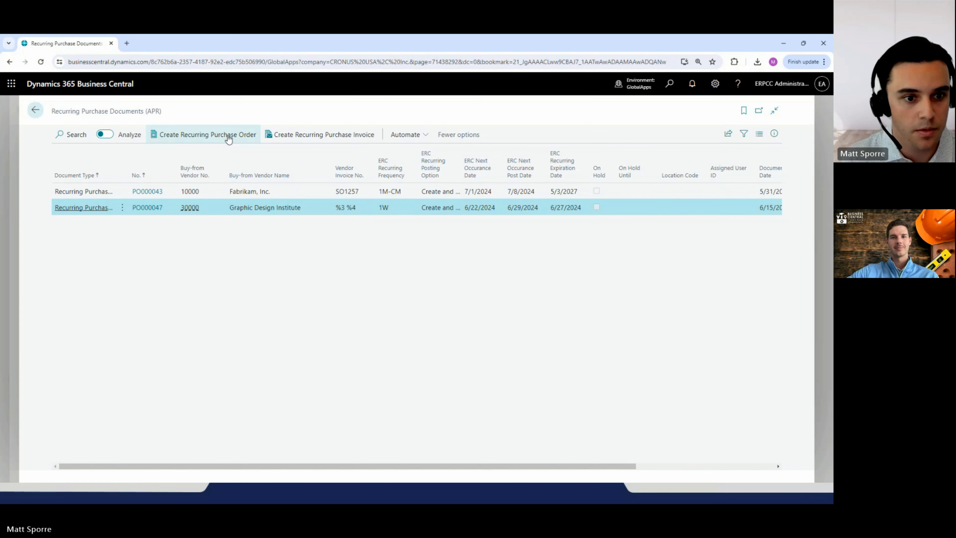
left_click(267, 136)
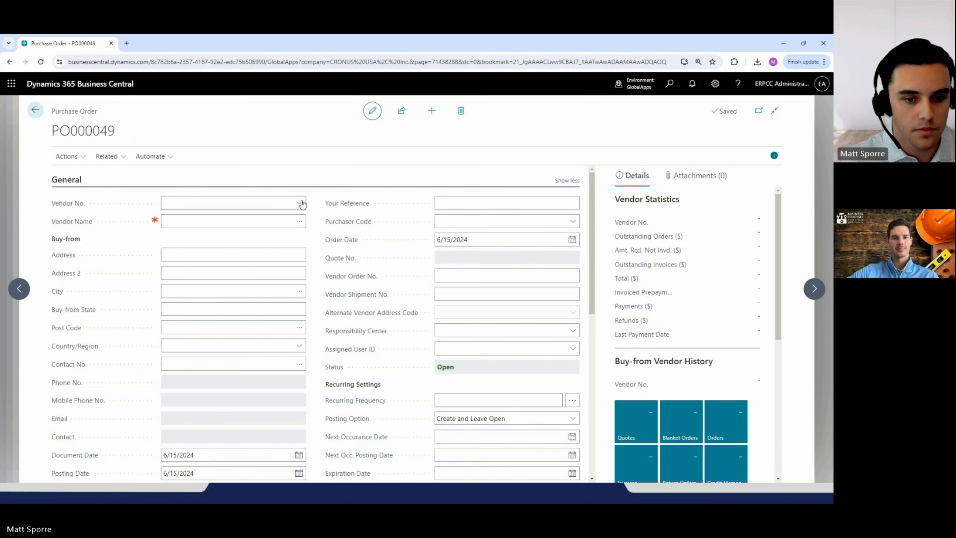
left_click(301, 203)
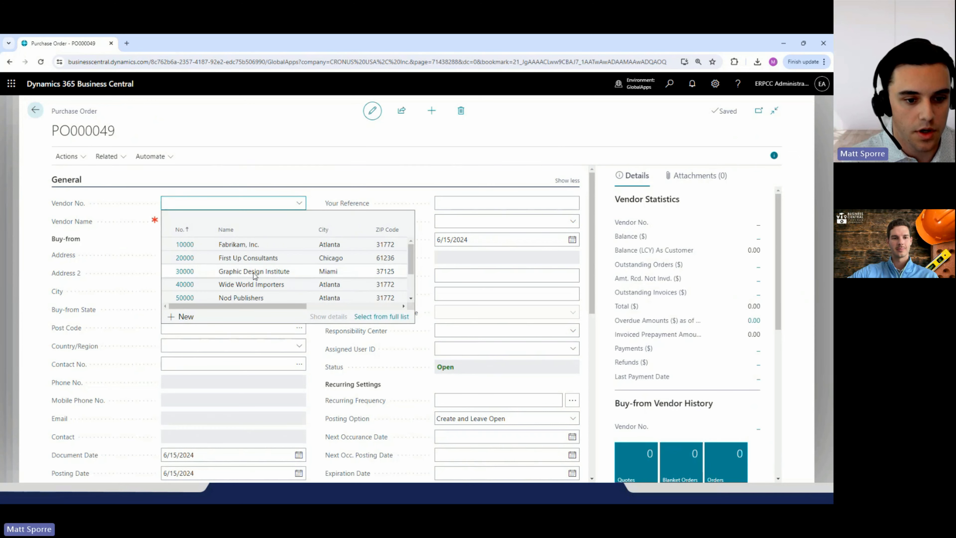
left_click(247, 287)
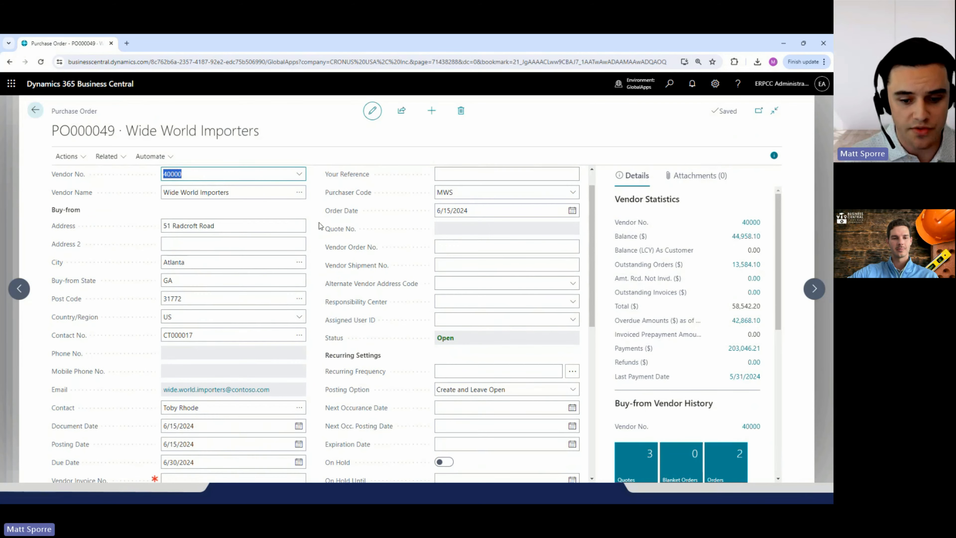
scroll(275, 227, "up", 1)
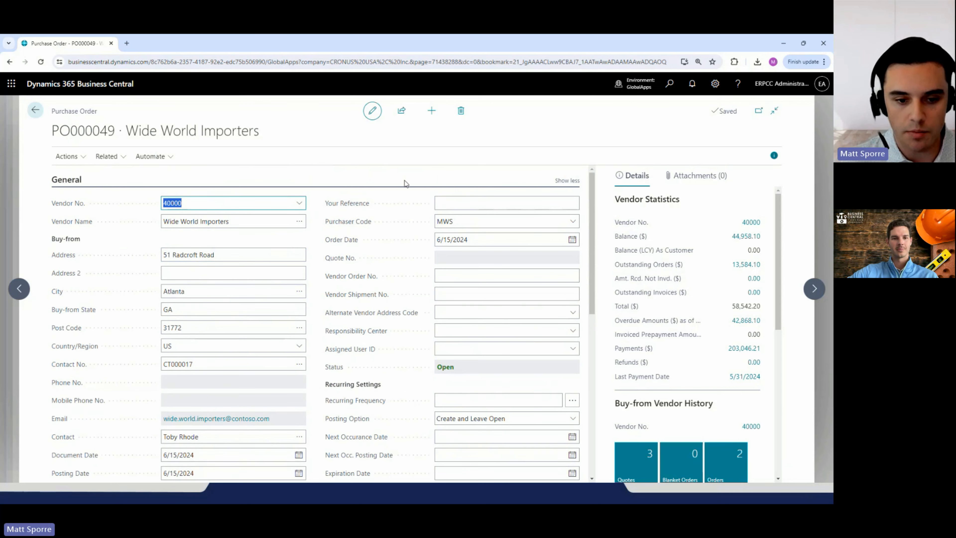
left_click(322, 195)
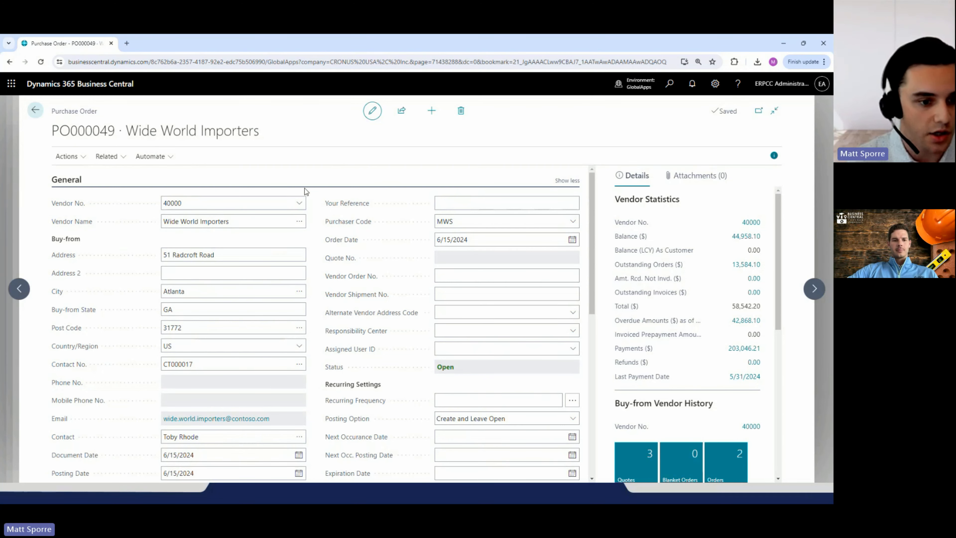
- Set the recurring purchase order's vendor invoice number to the pattern %3 %4
scroll(296, 241, "down", 1)
left_click(299, 263)
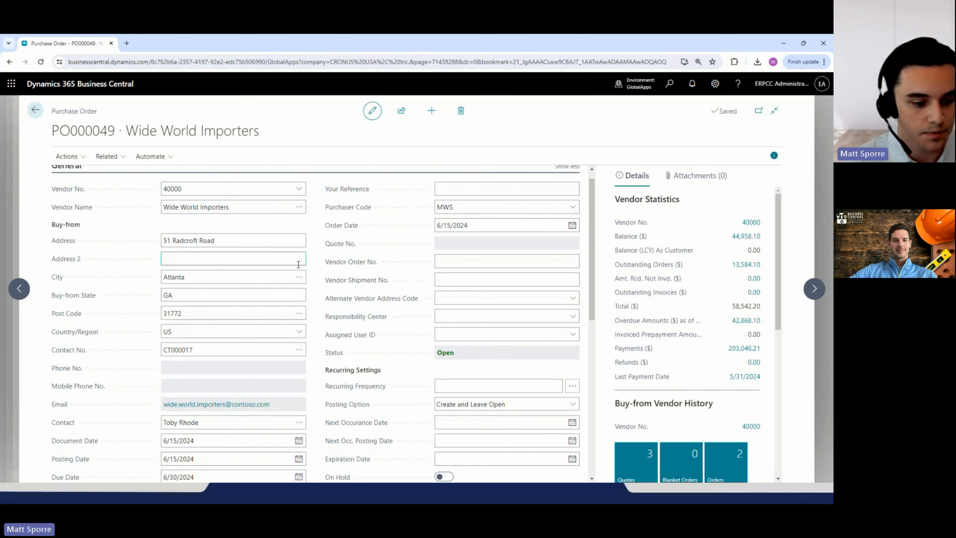
scroll(298, 265, "down", 1)
scroll(298, 265, "down", 1)
left_click(213, 453)
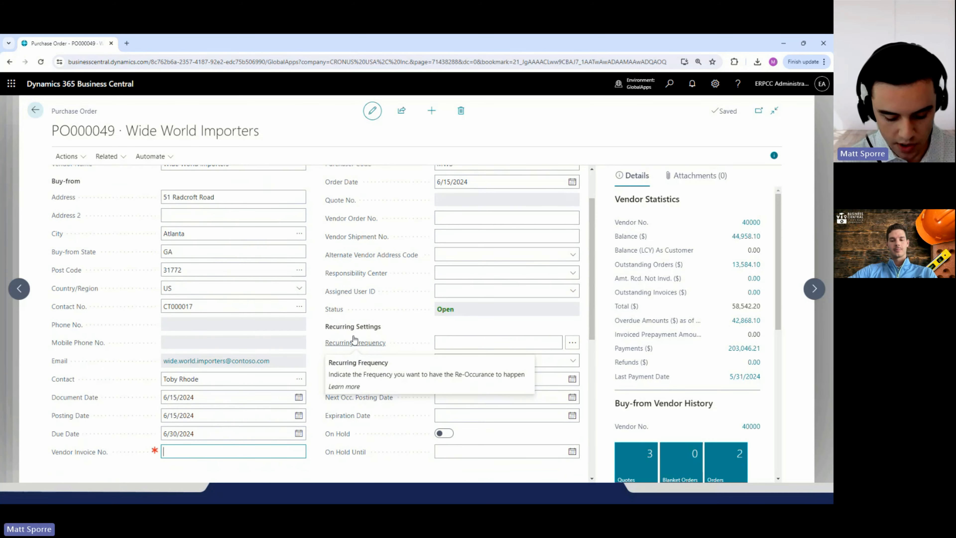
type("%3 %4")
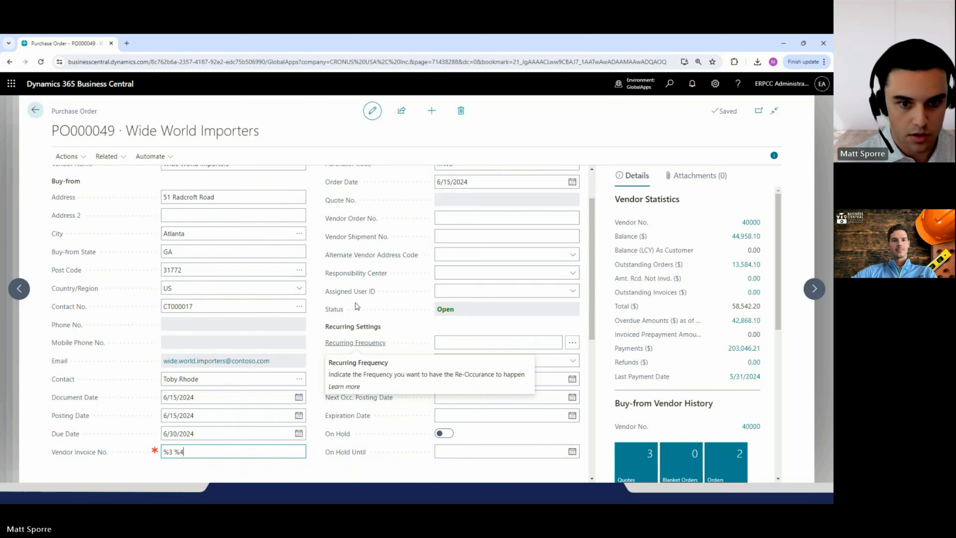
scroll(452, 240, "up", 3)
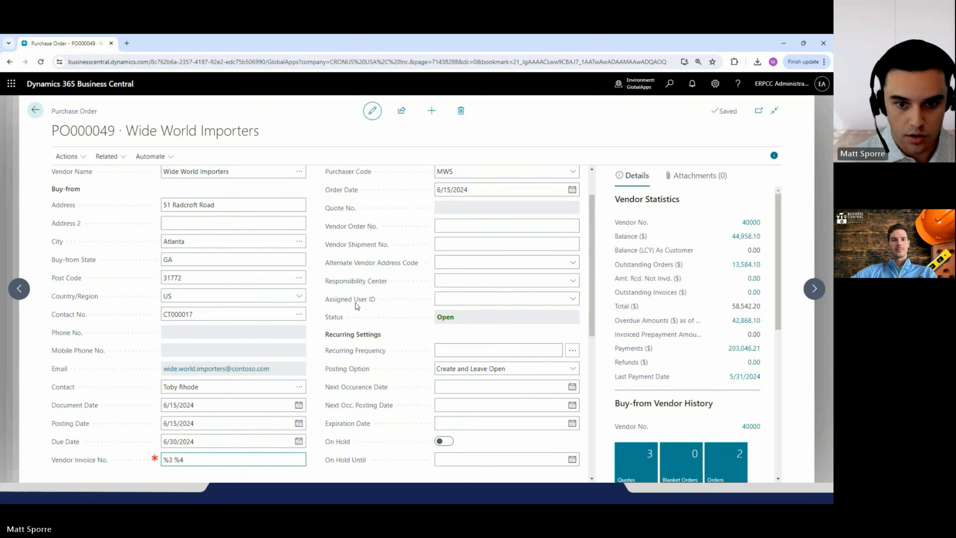
scroll(464, 264, "down", 3)
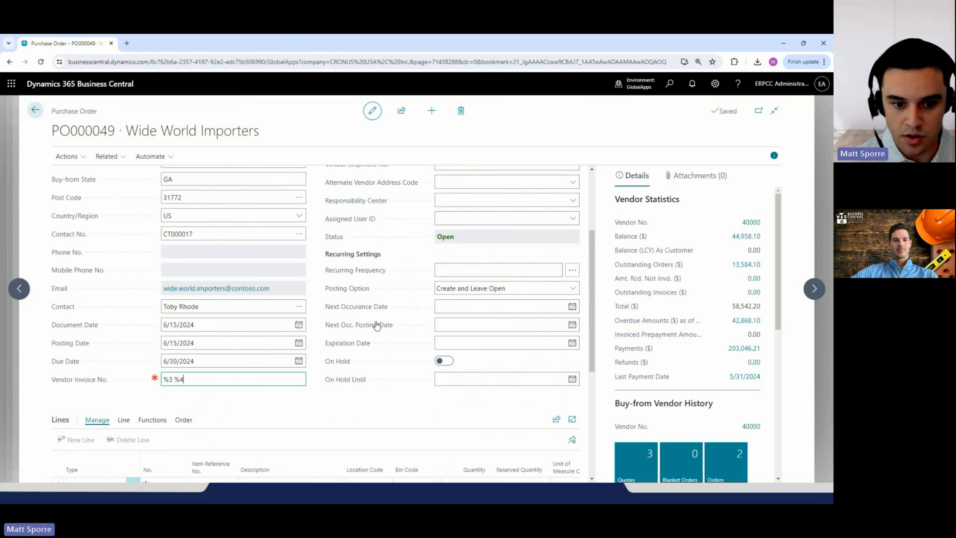
left_click(408, 254)
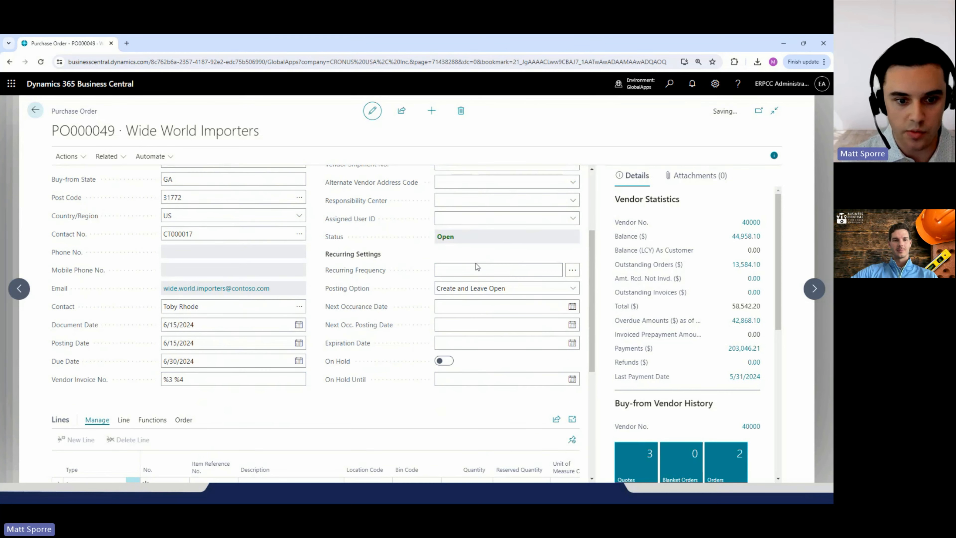
- Set the recurring frequency to 1W, and open and close its Recurring Schedule (APR) without adding dates
left_click(471, 268)
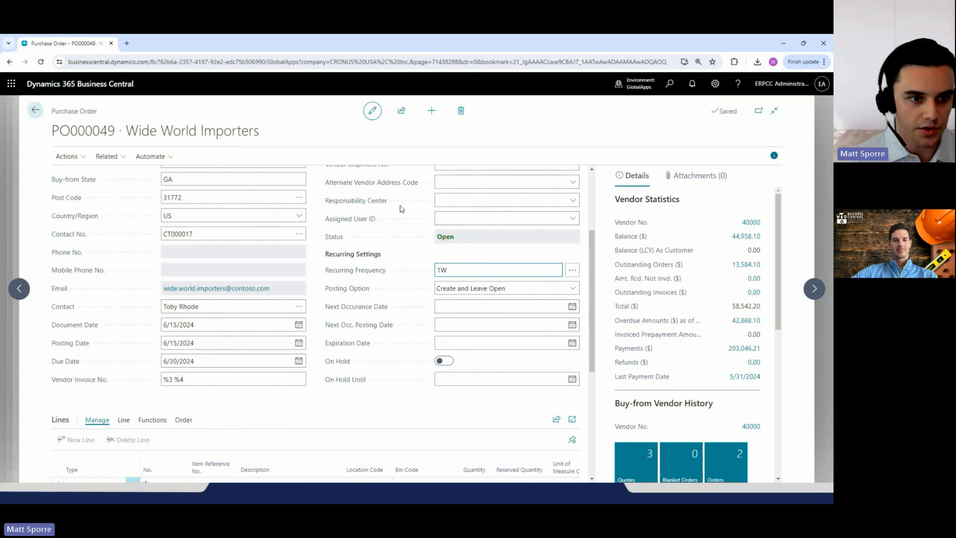
left_click(288, 130)
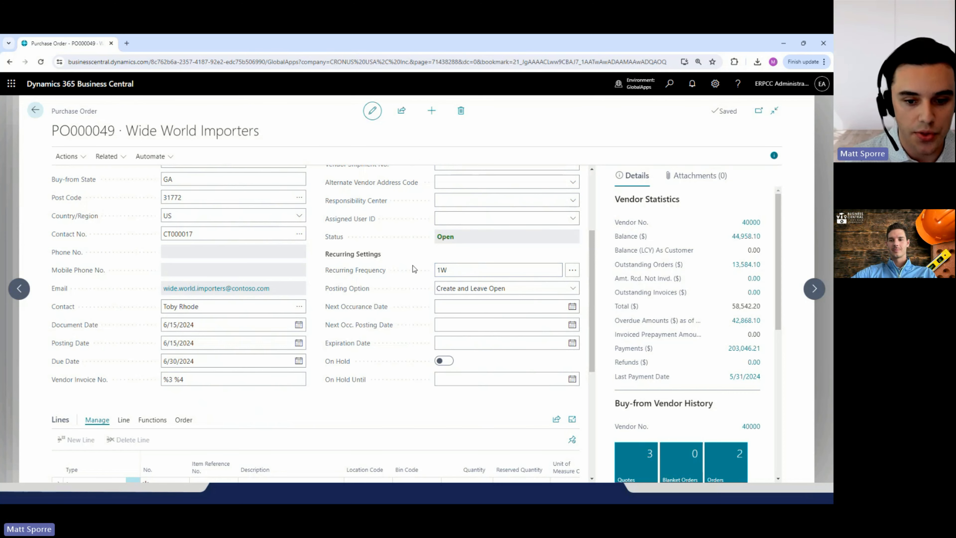
left_click(459, 266)
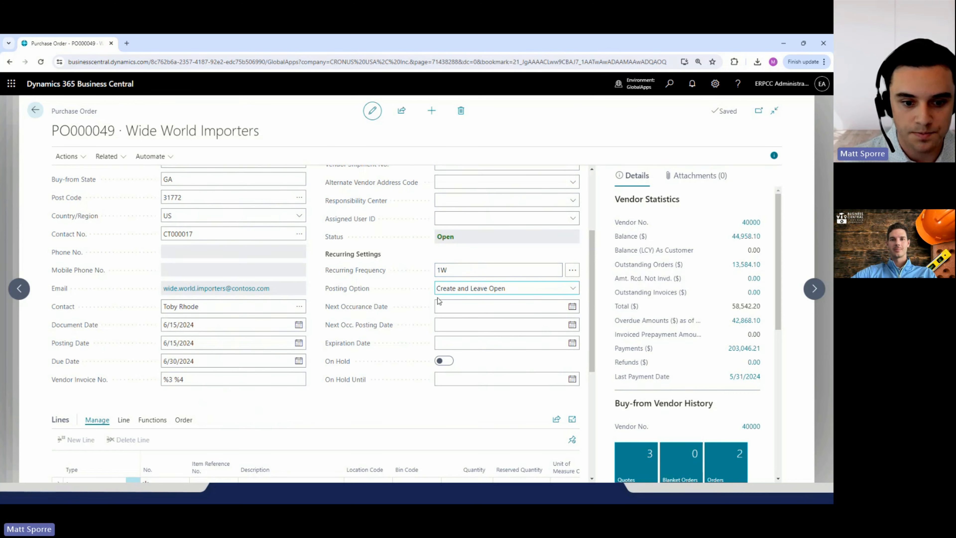
left_click(571, 272)
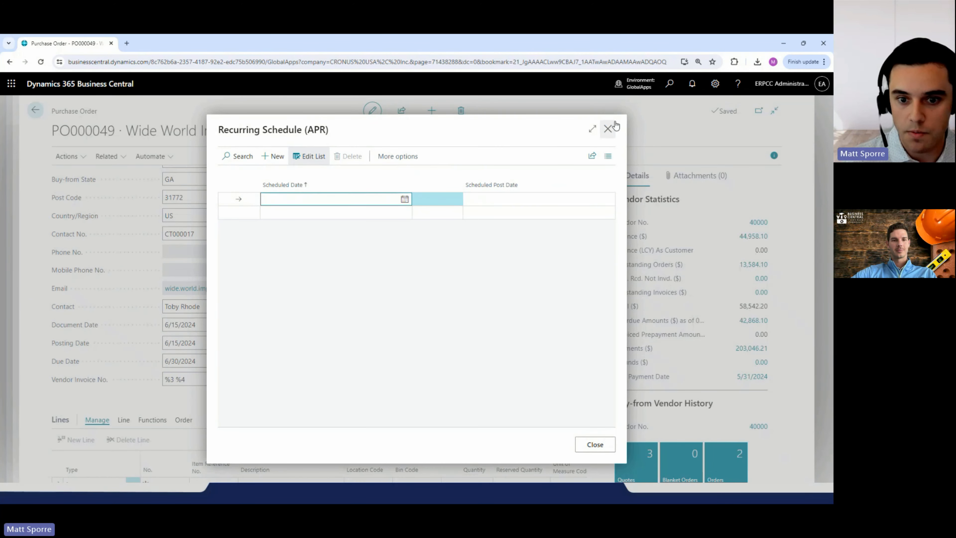
left_click(608, 129)
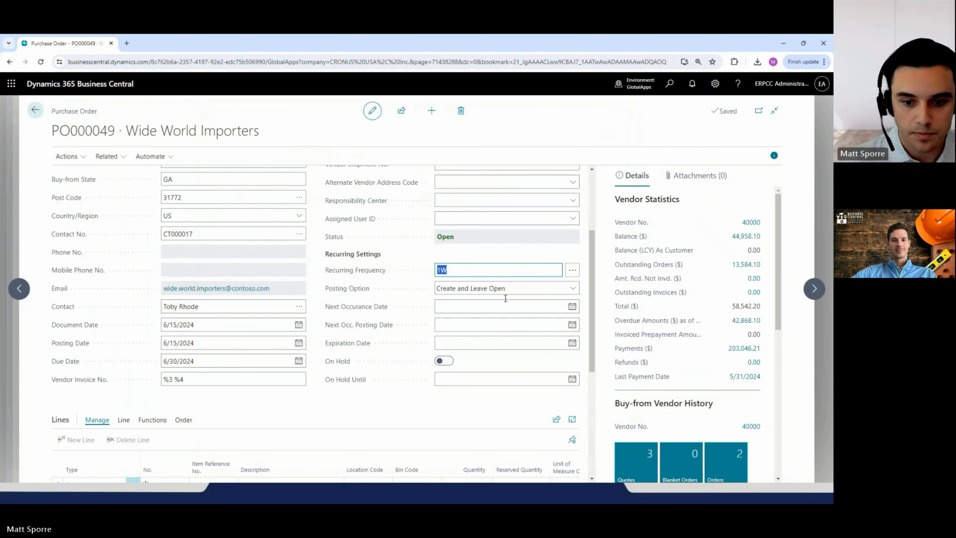
- Set the recurring order's posting option to Create and Release
left_click(453, 293)
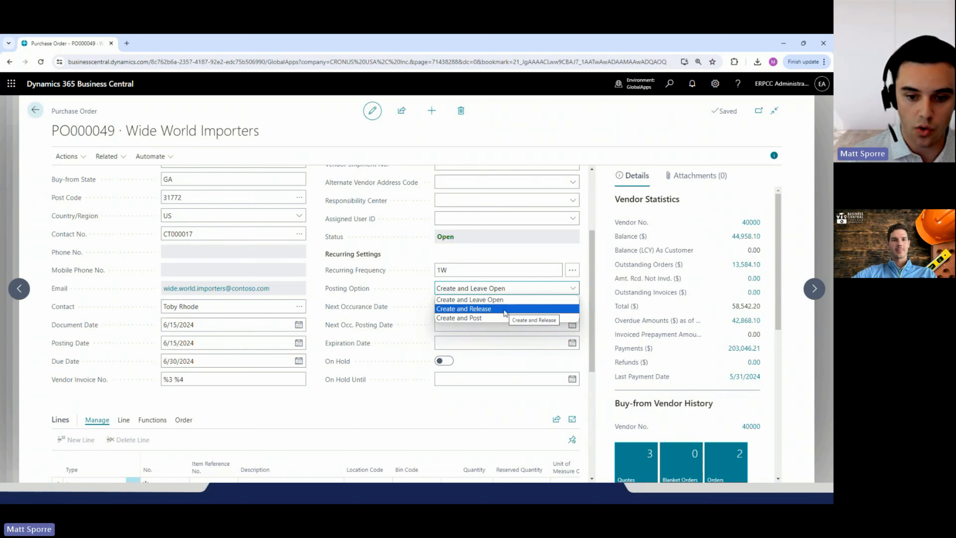
left_click(482, 310)
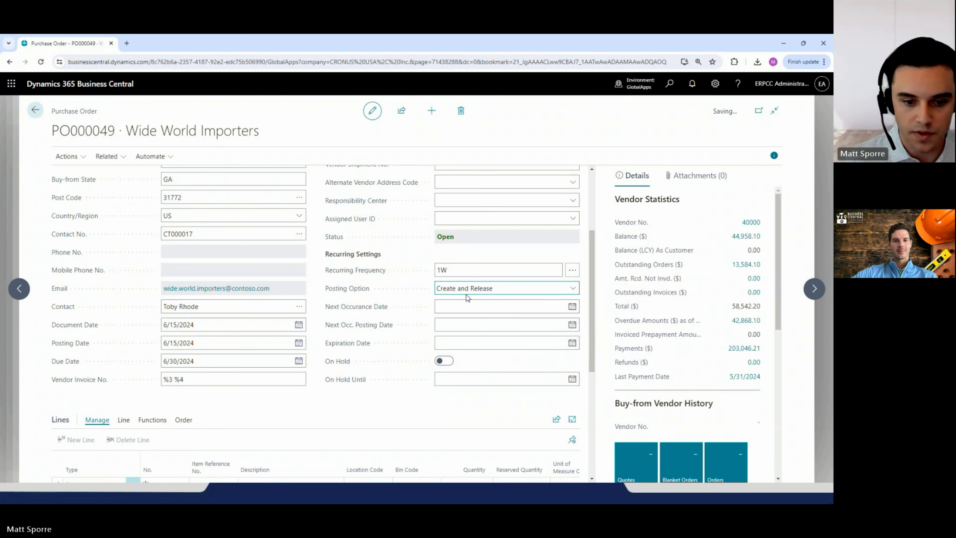
- Check the work date in My Settings and close the settings without changing anything
left_click(485, 306)
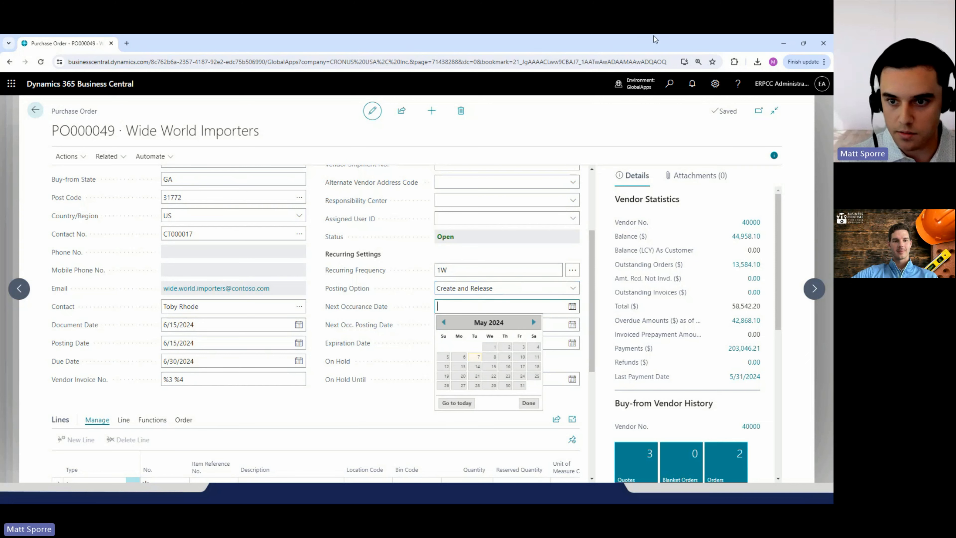
left_click(715, 84)
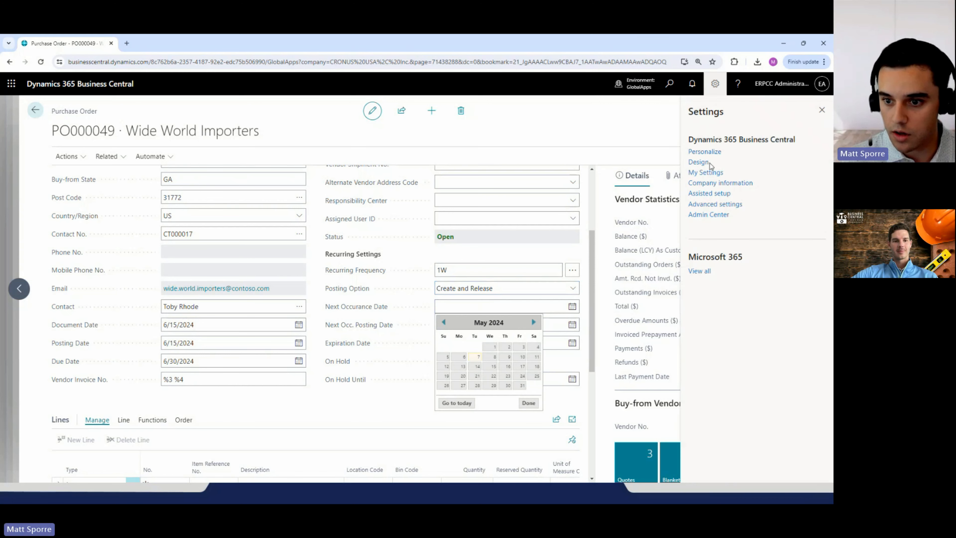
left_click(706, 172)
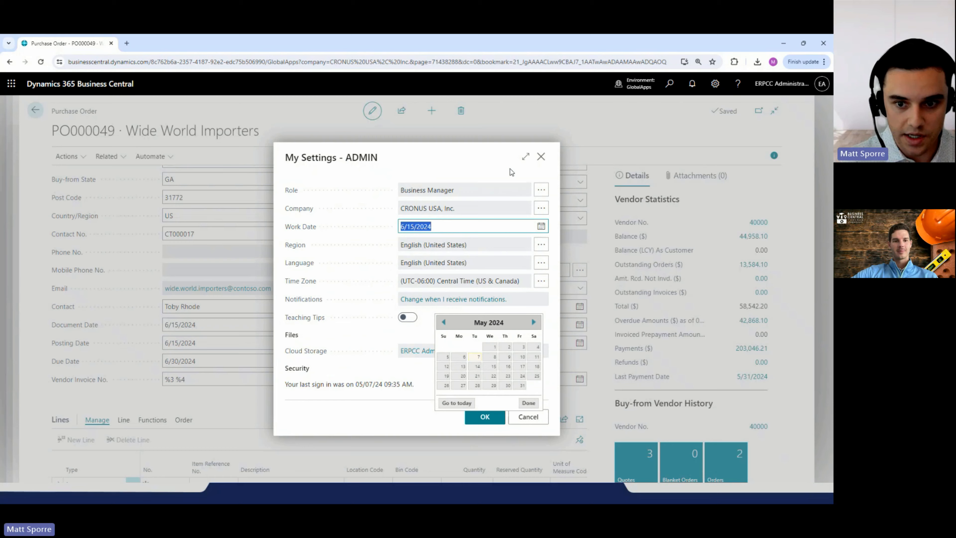
left_click(541, 156)
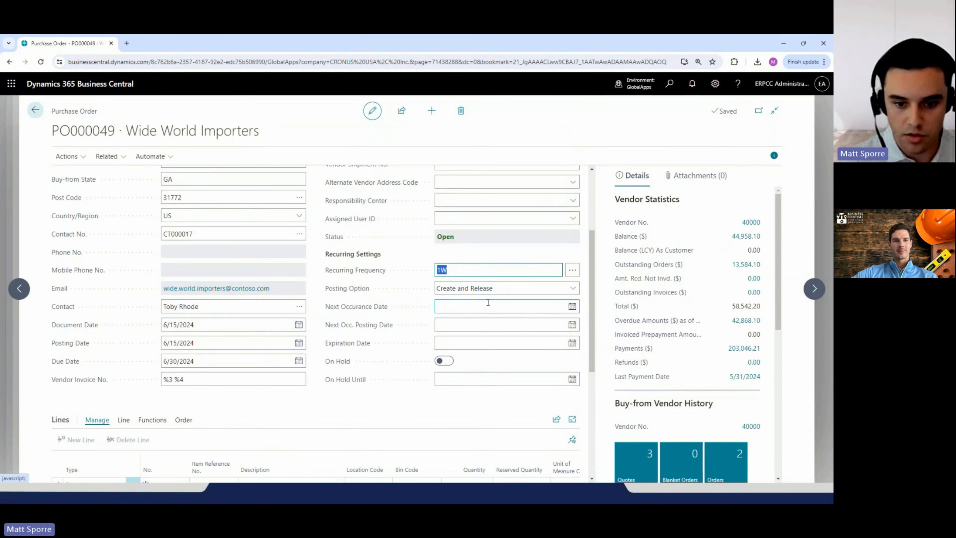
- Set the recurring order's next occurrence date to 6/15/2024
left_click(487, 303)
type("6/1")
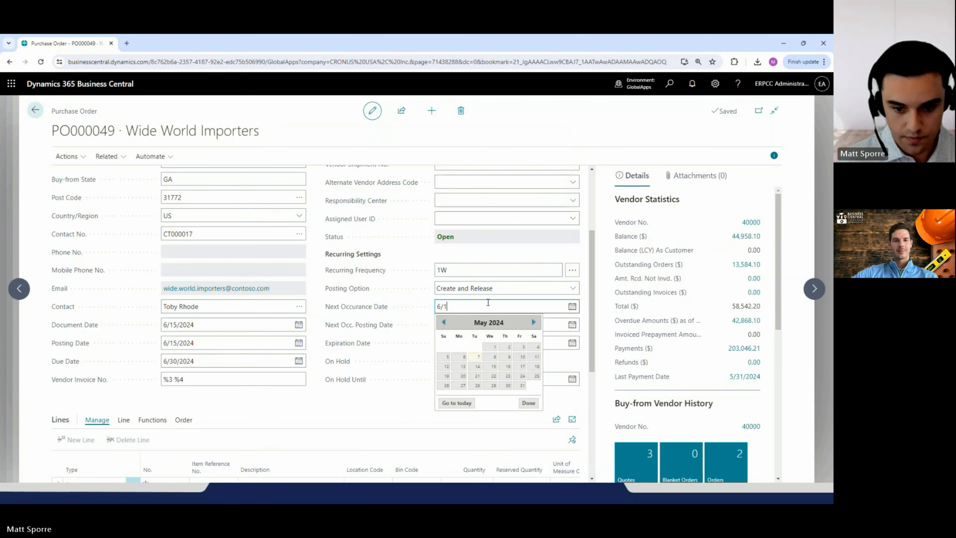
type("5/2024")
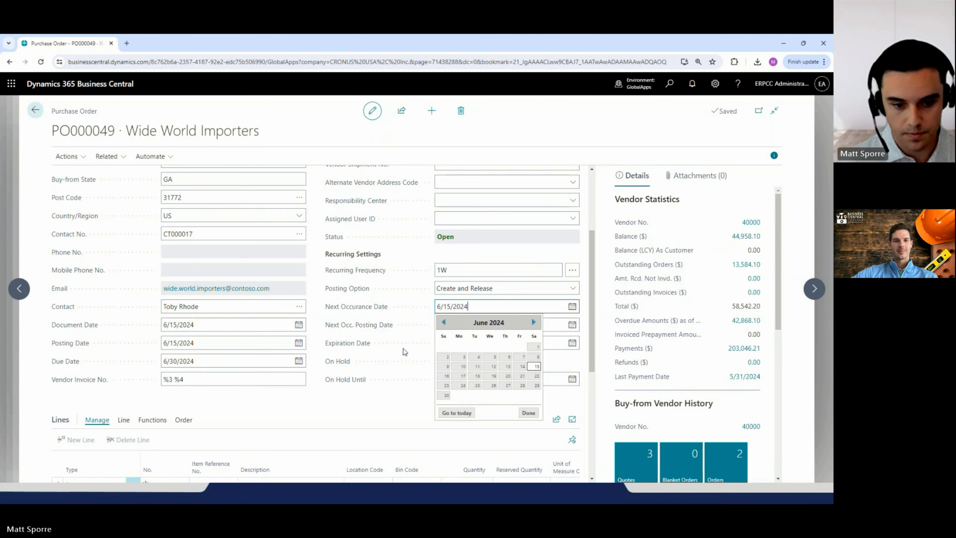
key("Tab")
left_click(447, 324)
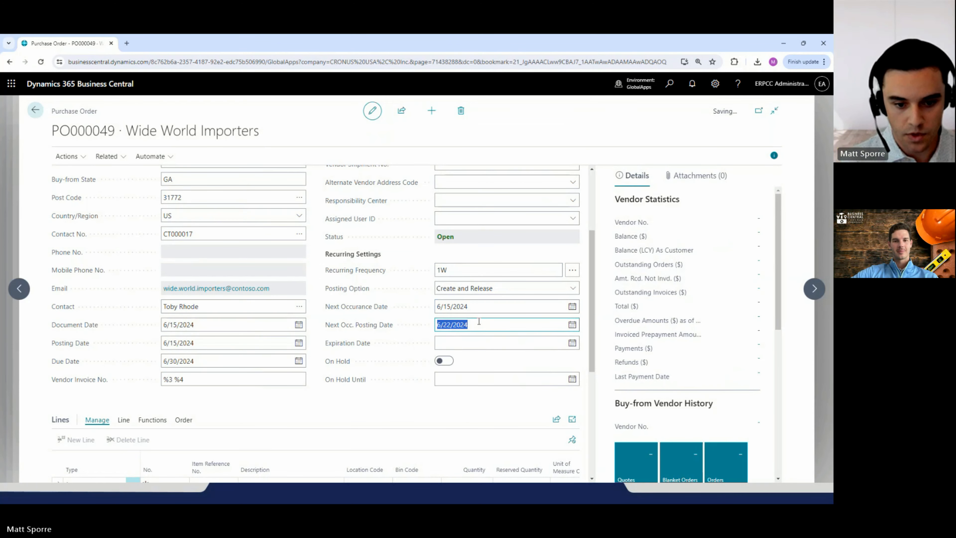
left_click(410, 340)
left_click(457, 322)
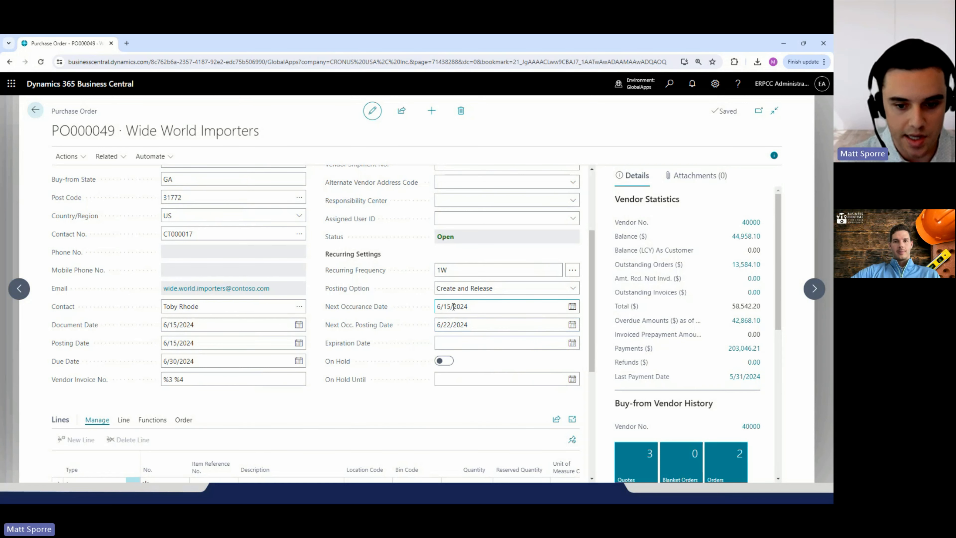
- Set the recurring order's expiration date to 7/26/2024
left_click(443, 338)
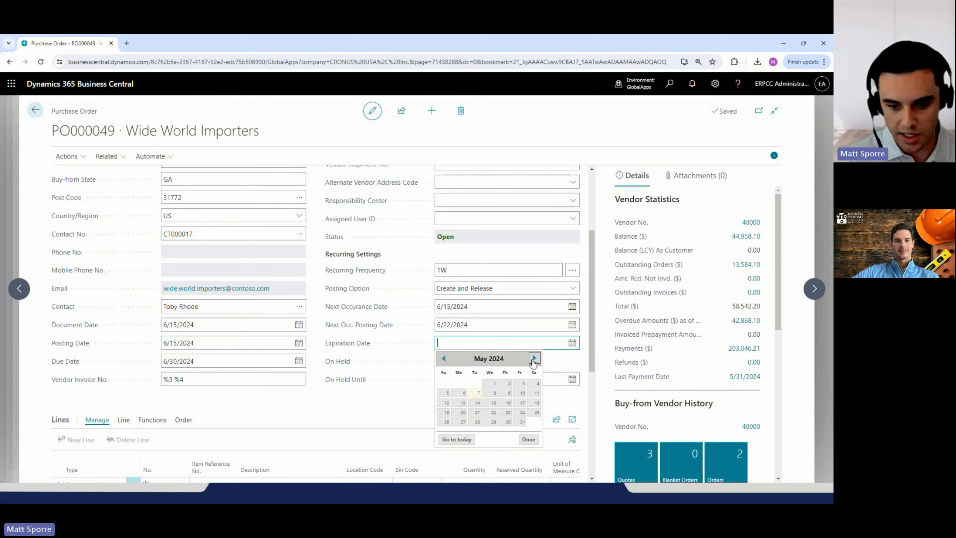
left_click(534, 359)
left_click(533, 358)
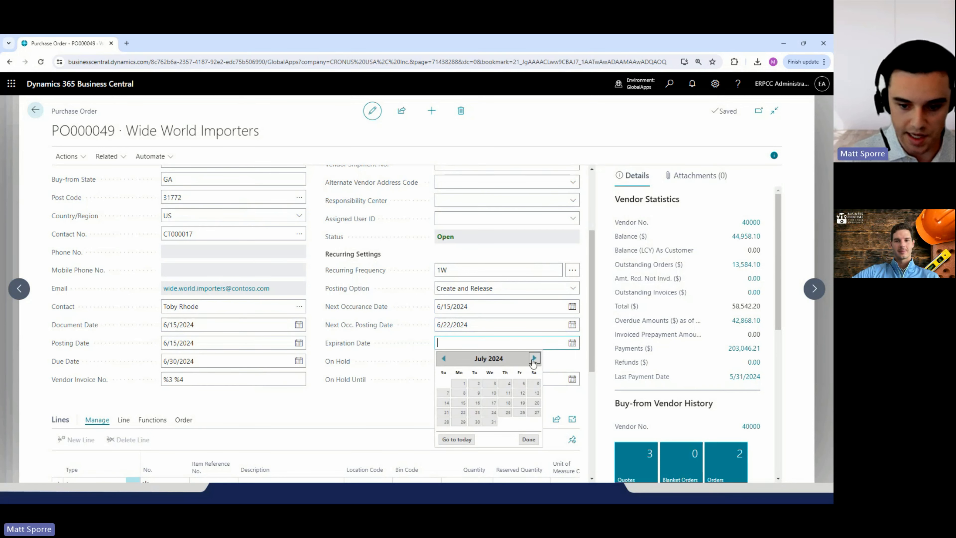
left_click(520, 412)
left_click(479, 372)
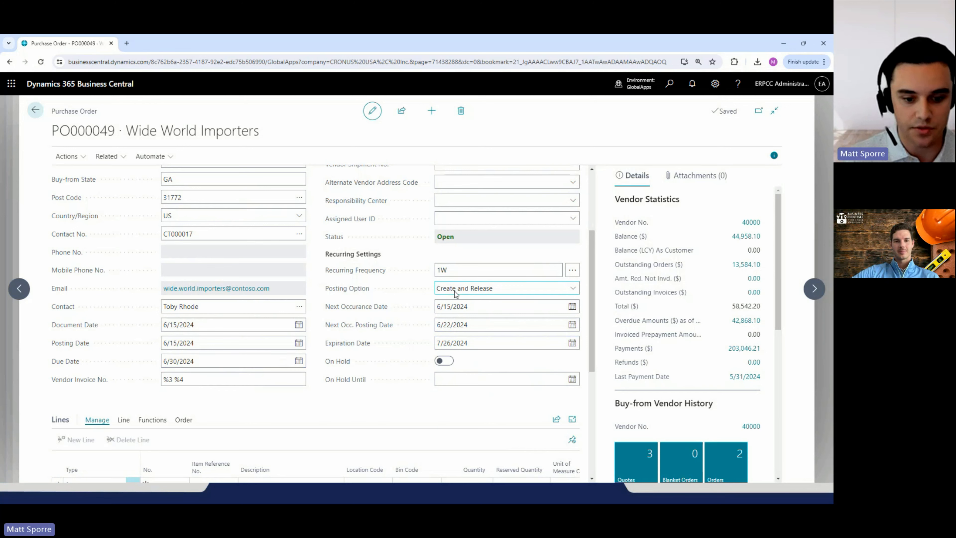
- Turn on the On Hold option in the order's recurring settings
scroll(455, 290, "down", 3)
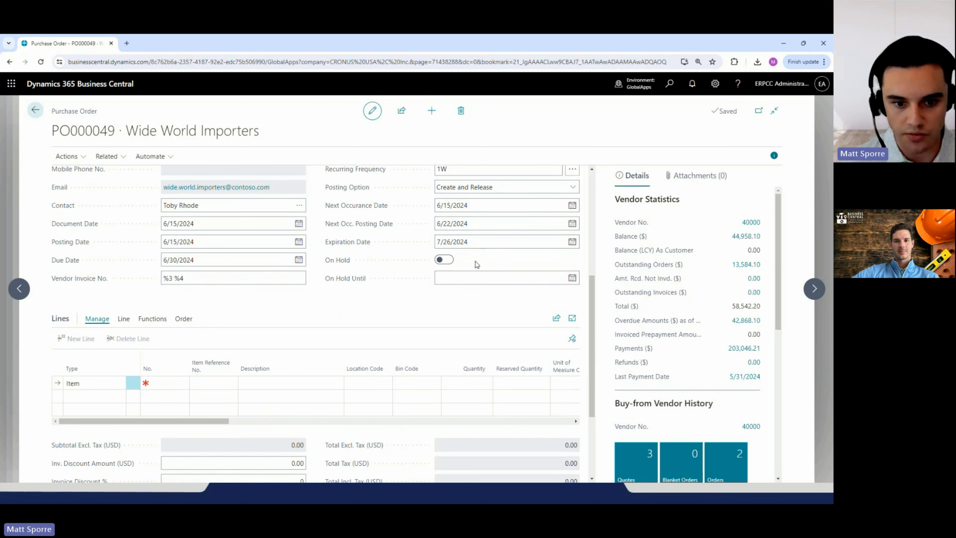
left_click(444, 260)
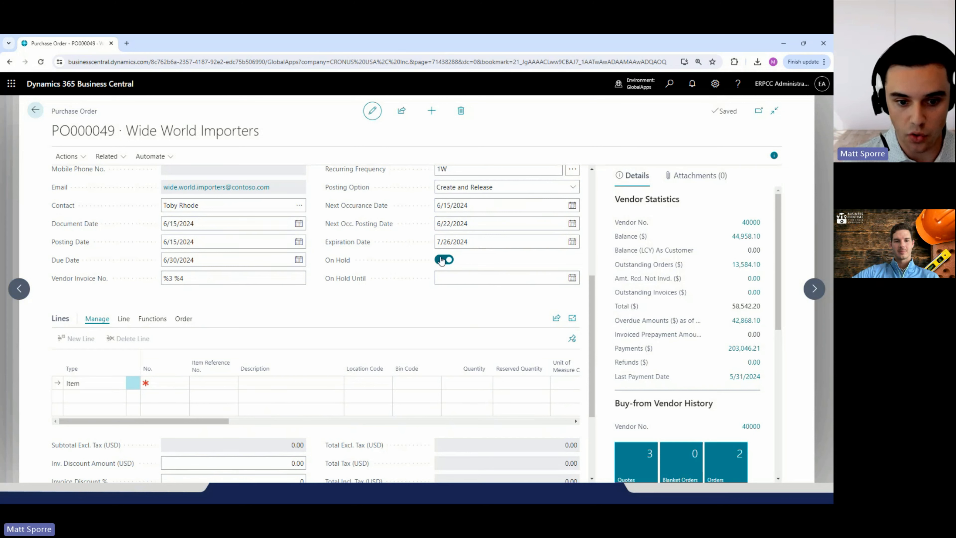
- Turn off the recurring order's On Hold option, leaving the On Hold Until date blank
left_click(452, 278)
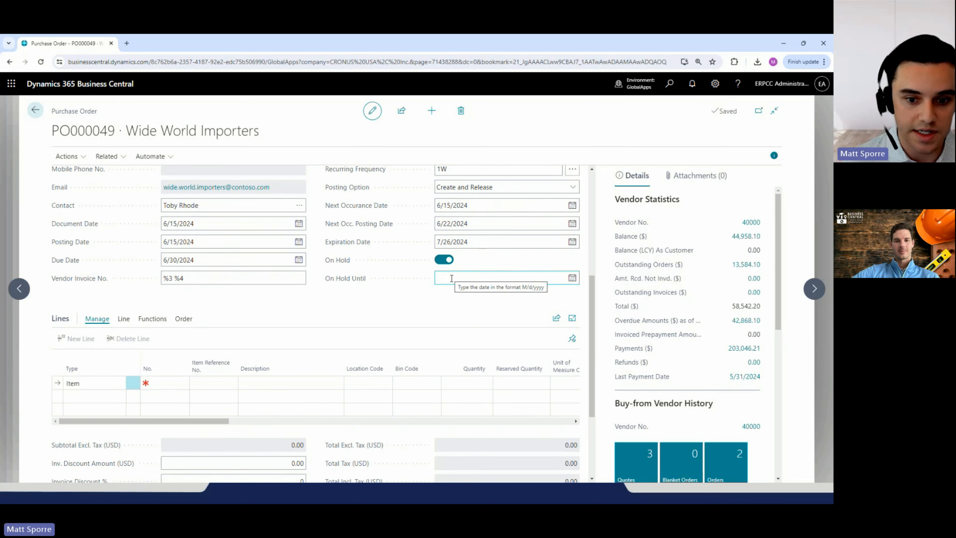
left_click(447, 261)
- Add item lines for 1896-S ATHENS Desk and 1900-S PARIS Guest Chair, black to the recurring order
left_click(170, 382)
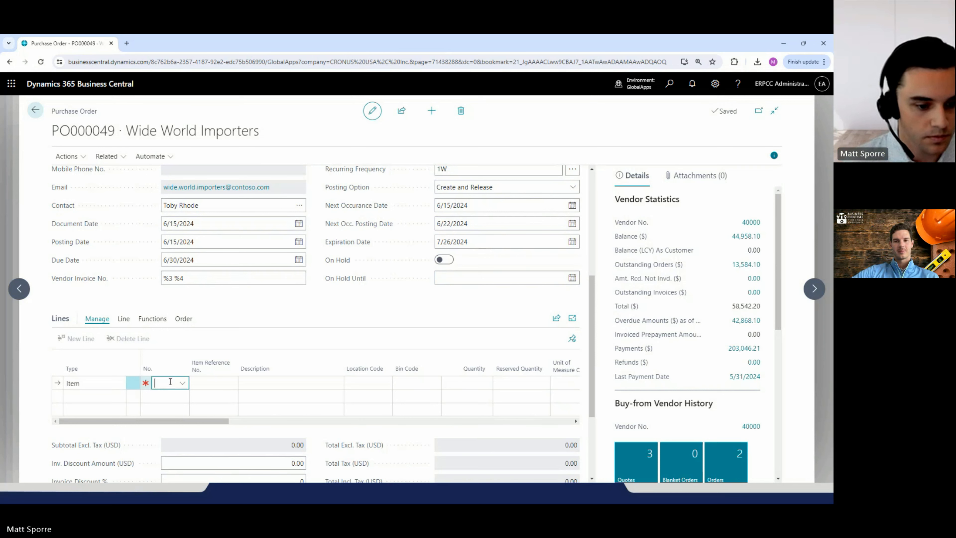
left_click(209, 297)
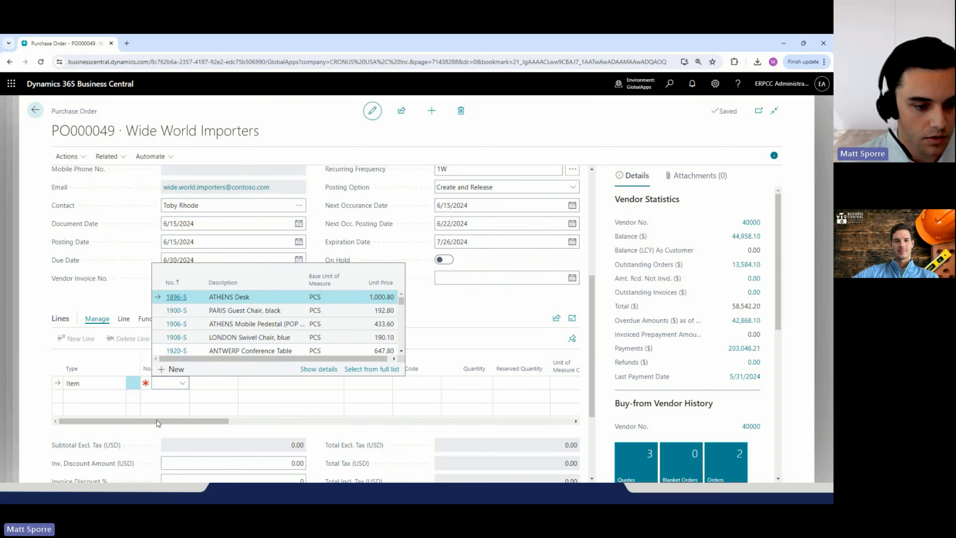
left_click(165, 395)
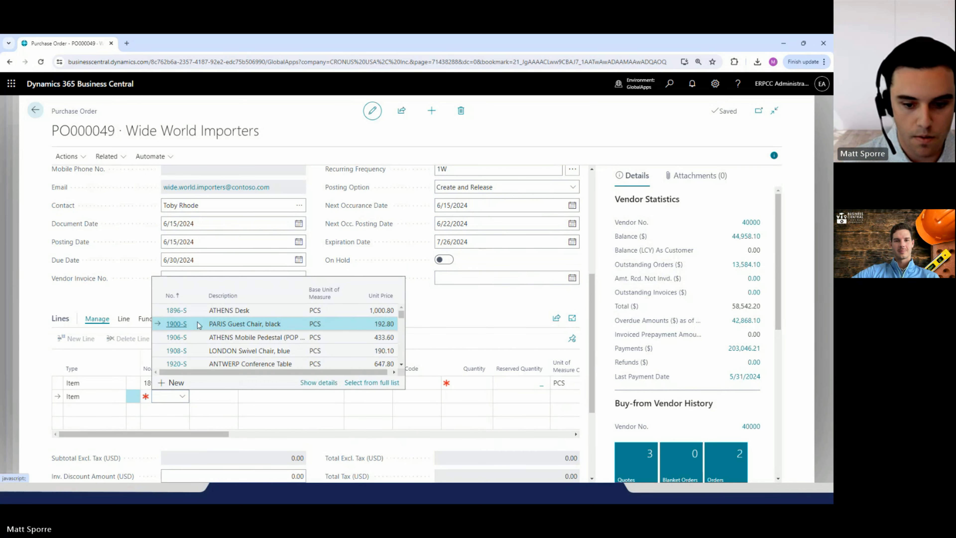
left_click(199, 324)
- Set the quantity to 3 on both the ATHENS Desk and PARIS Guest Chair lines
left_click(463, 383)
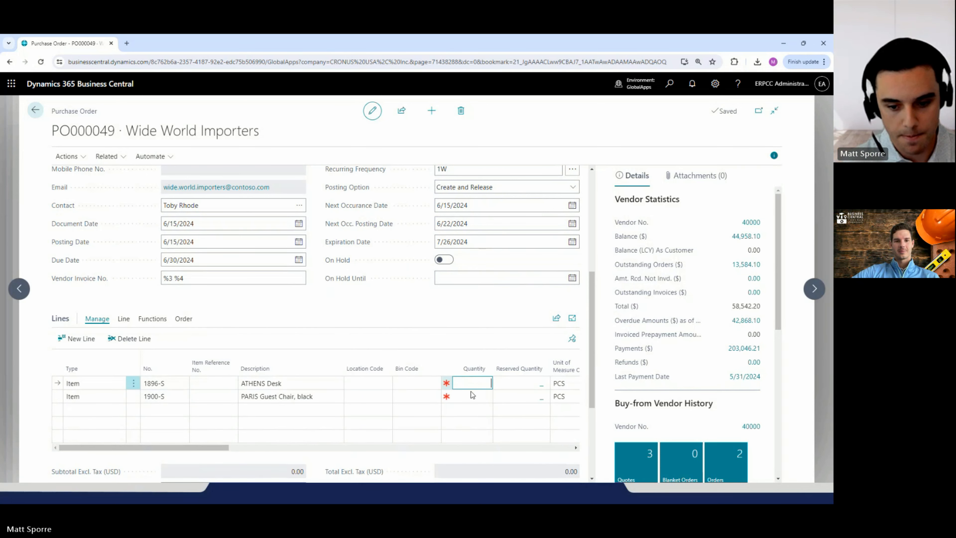
type("3")
left_click(471, 397)
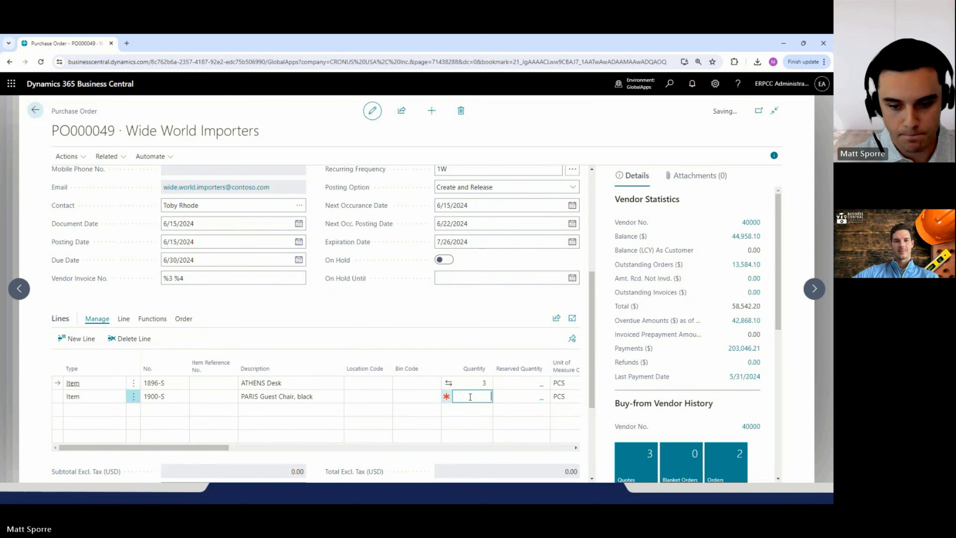
type("3")
key("Tab")
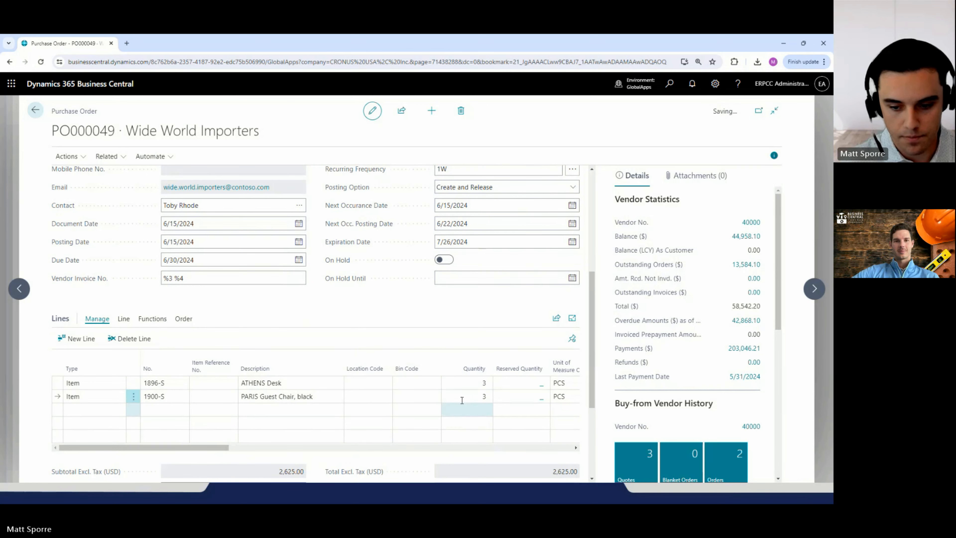
scroll(462, 400, "right", 5)
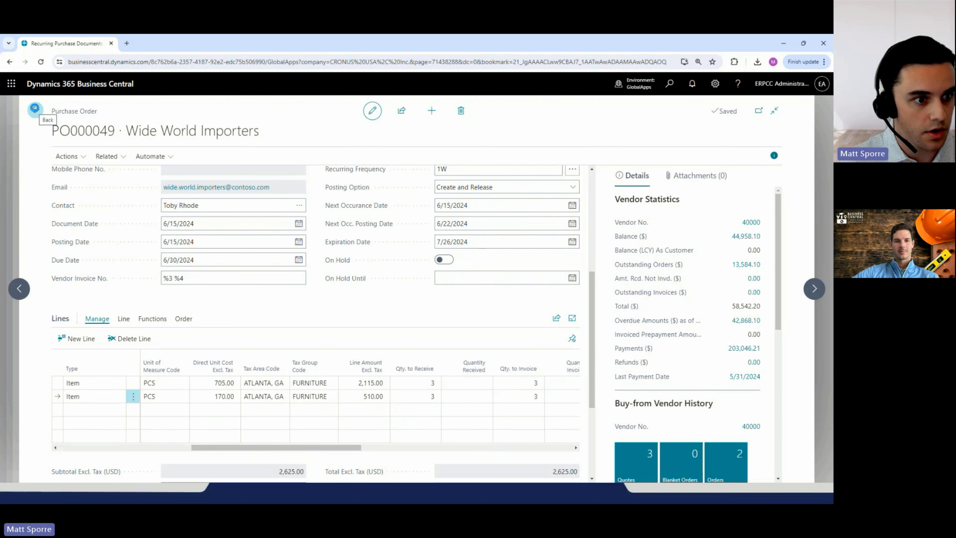
- Close the recurring order and open the Recurring Dashboard (APR) page
left_click(35, 110)
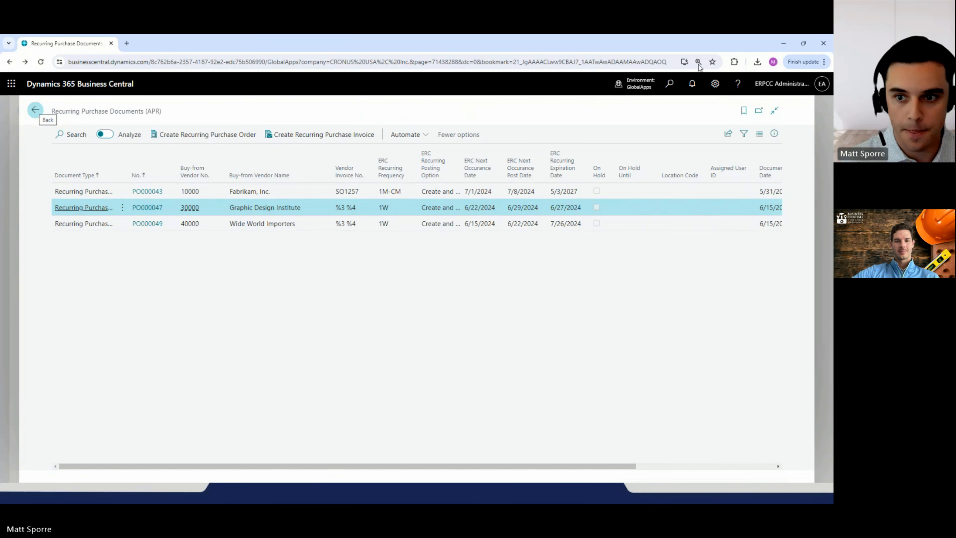
left_click(673, 86)
type("recurrin")
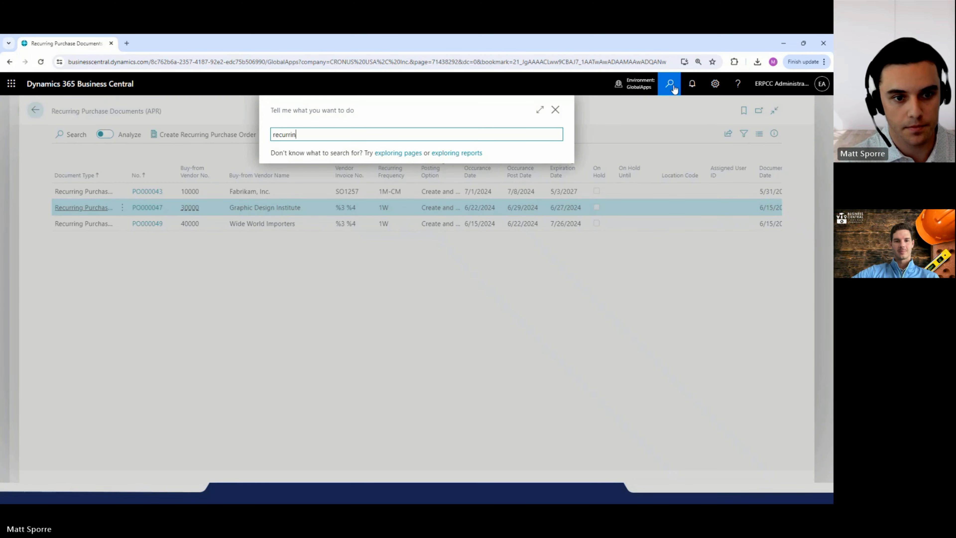
type("g dash")
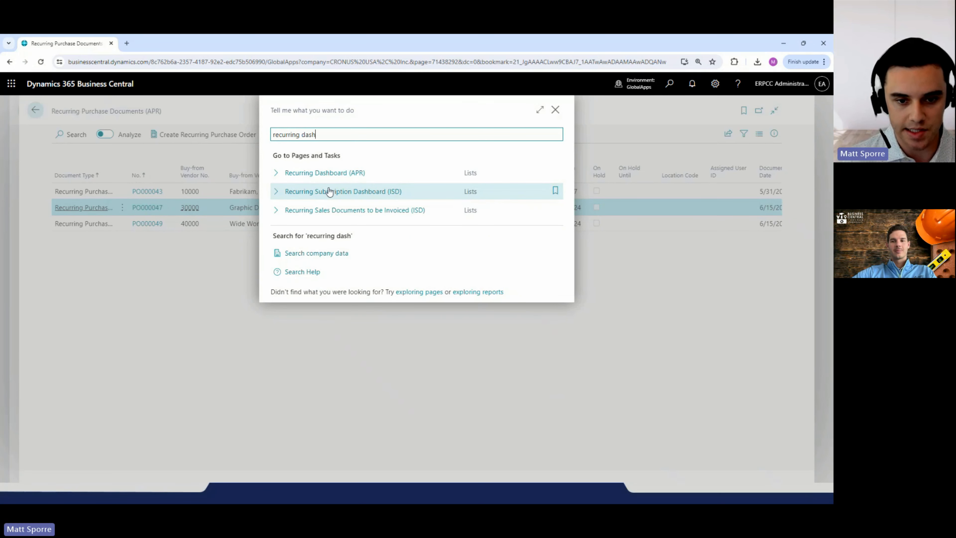
left_click(337, 173)
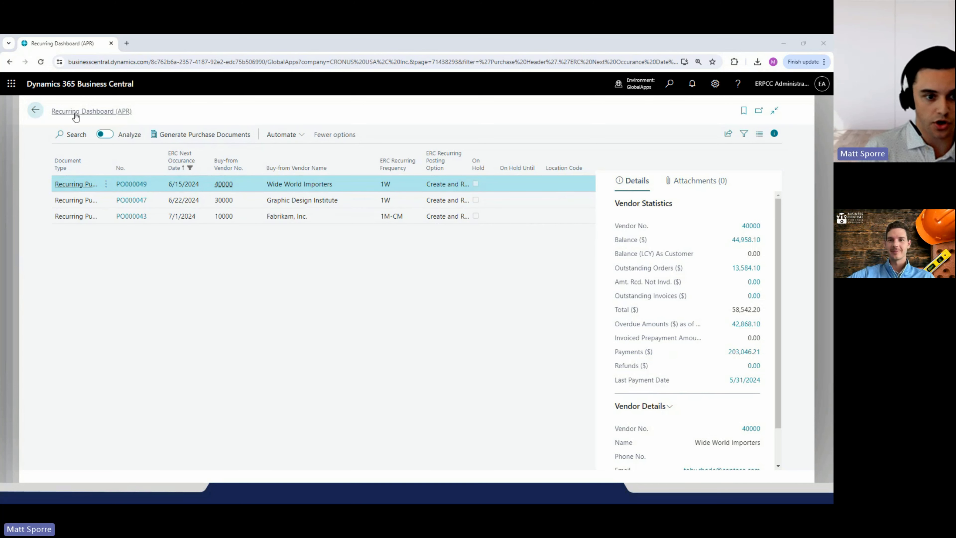
- Generate the purchase document for the Graphic Design Institute recurring order, PO000047, and confirm
mouse_move(179, 155)
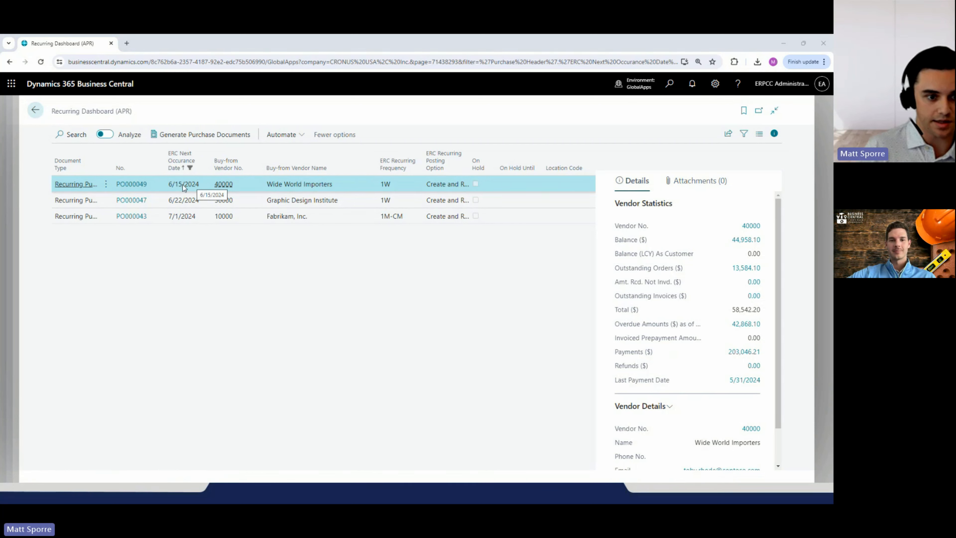
left_click(185, 201)
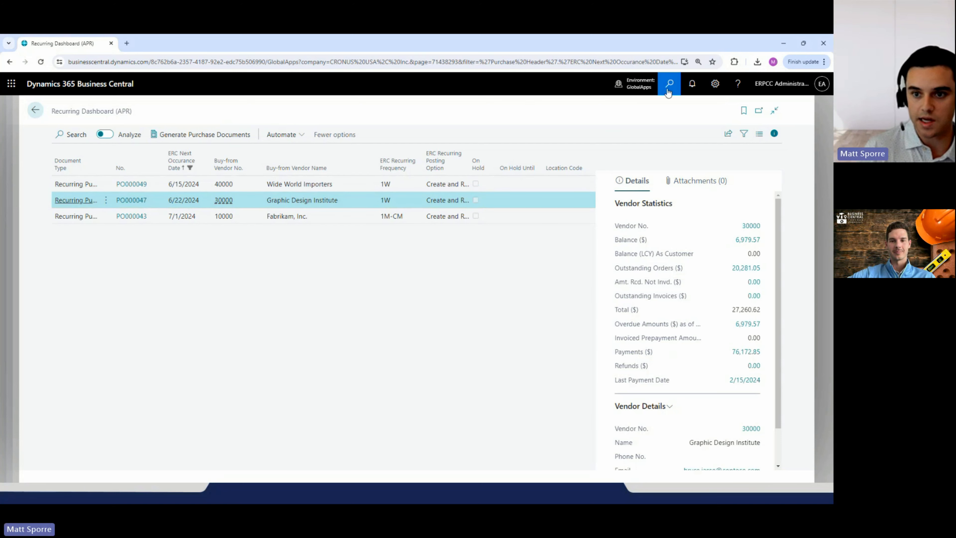
left_click(204, 135)
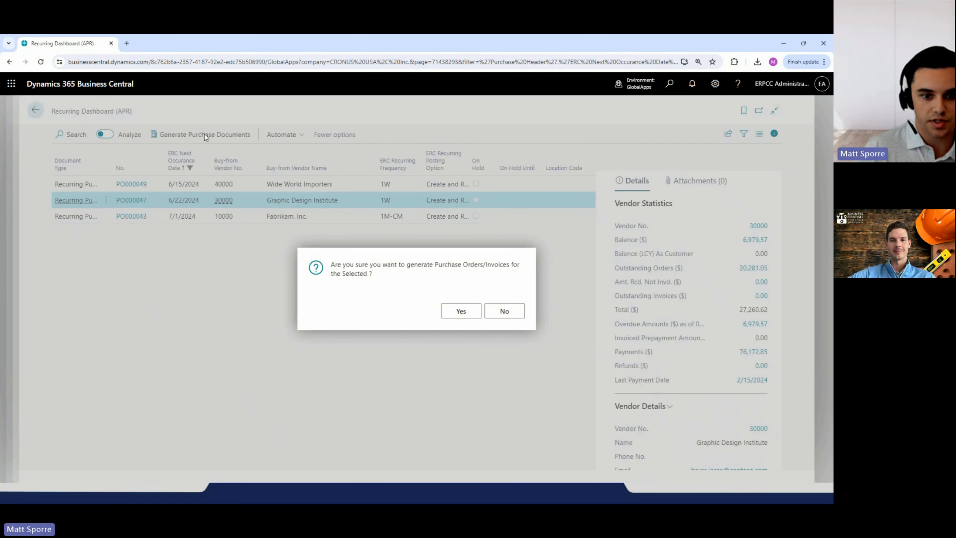
left_click(453, 309)
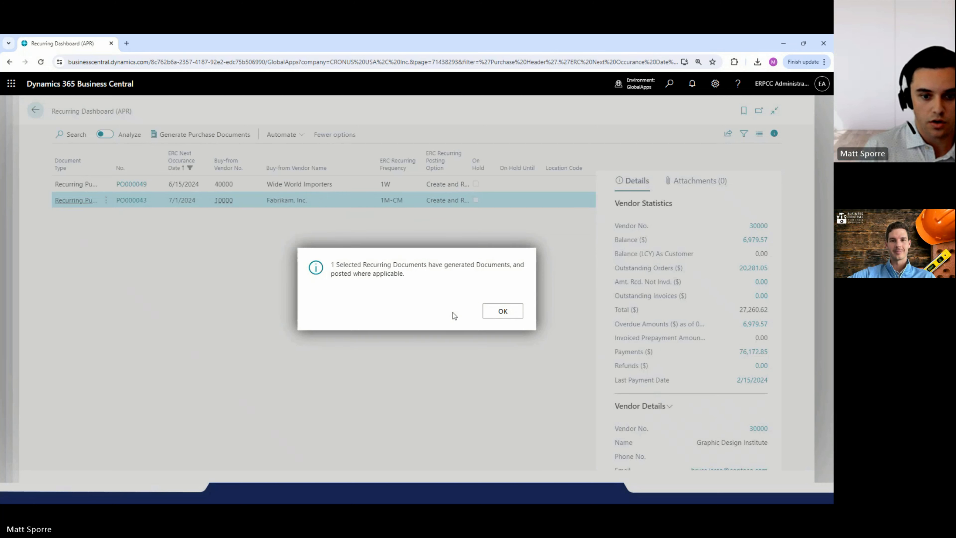
left_click(502, 311)
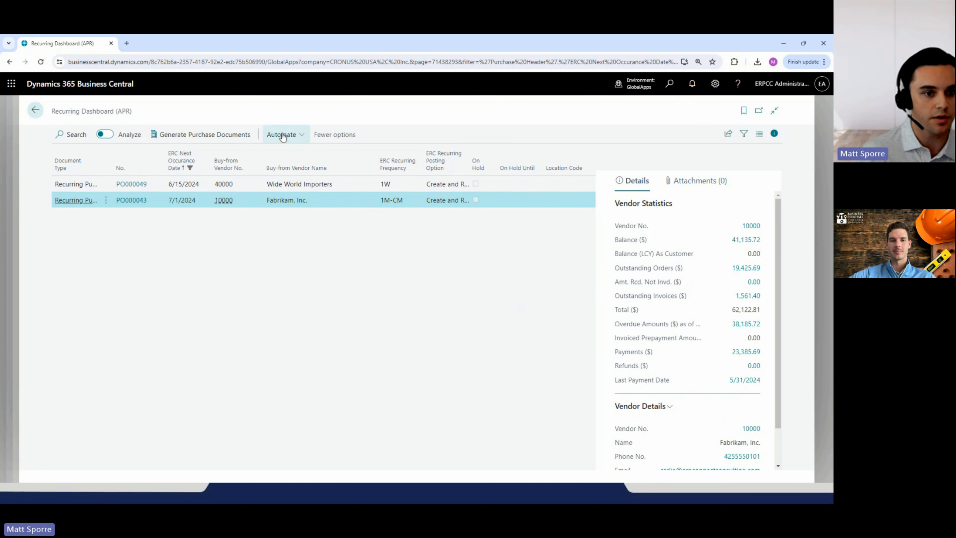
- Search for and open the Purchase Orders list
left_click(671, 85)
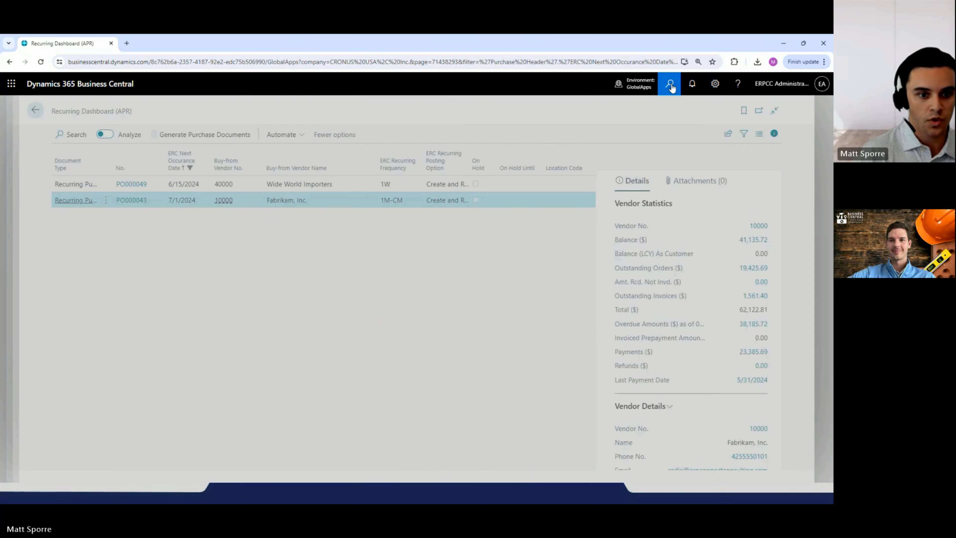
type("purchase")
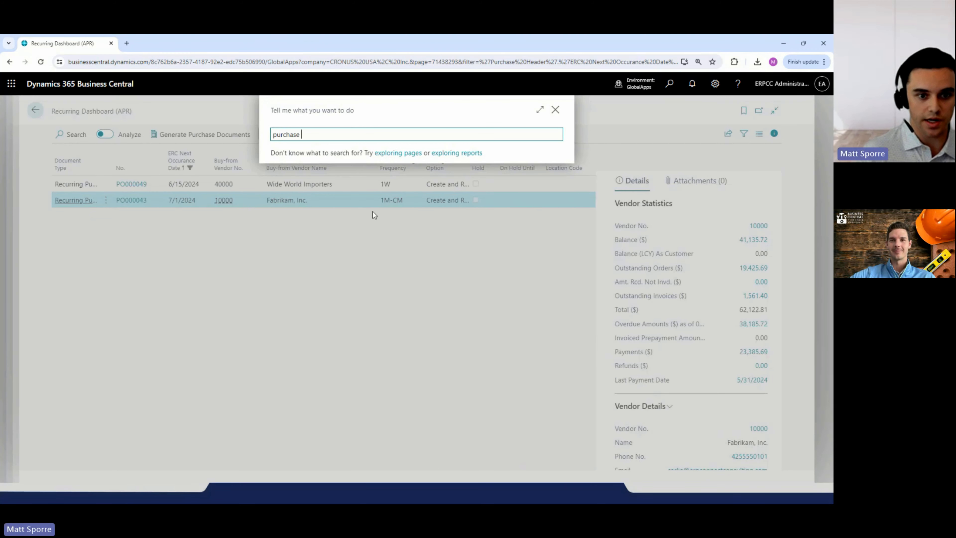
left_click(324, 246)
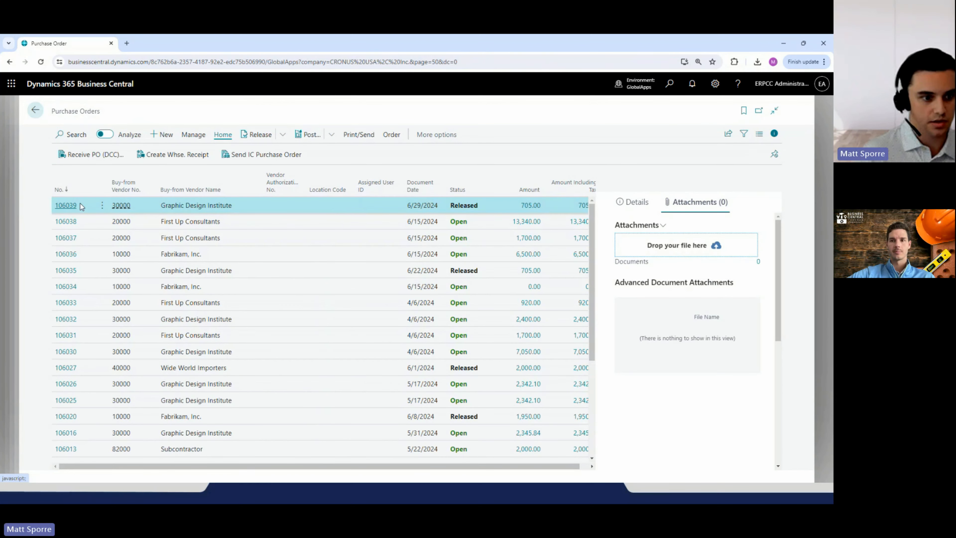
- Review the dates, status and lines of Graphic Design Institute purchase order 106039, and return to the list
left_click(66, 206)
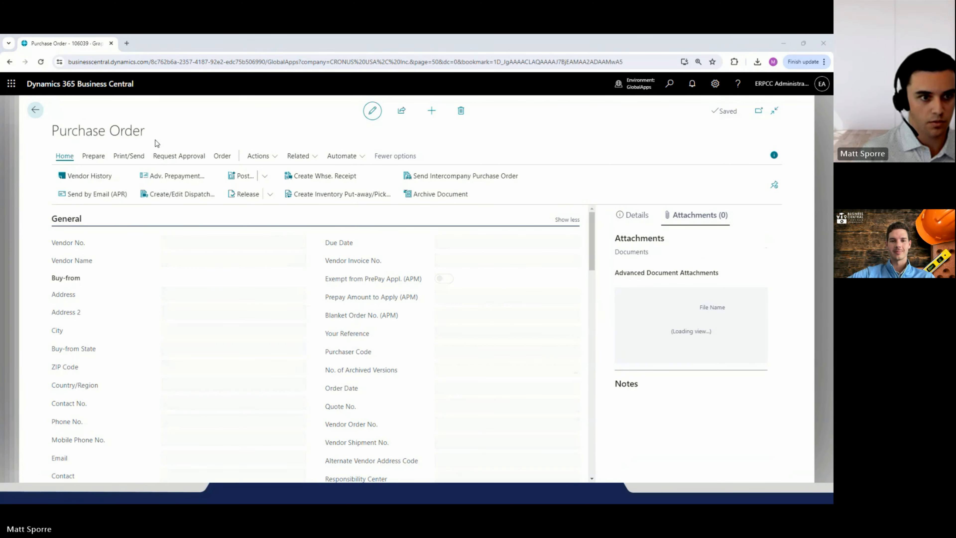
left_click(538, 241)
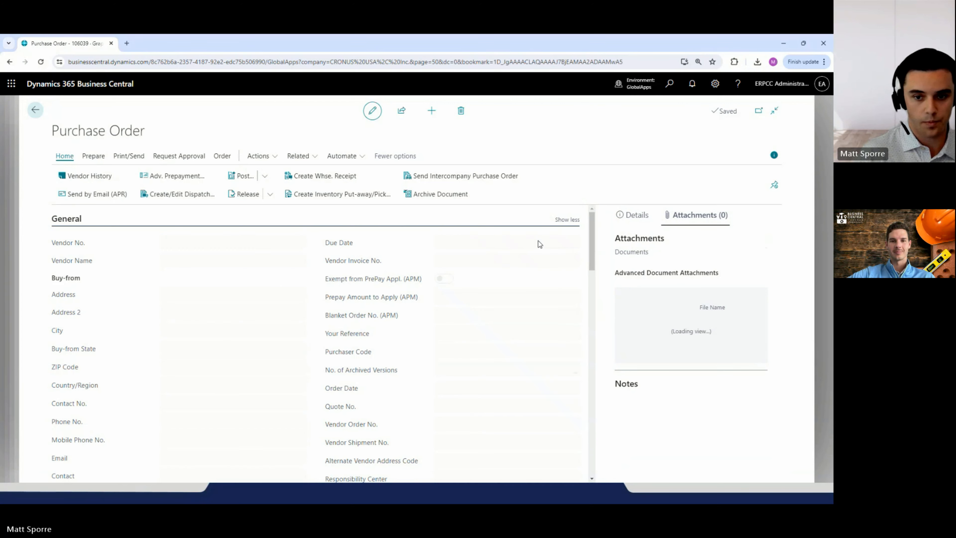
scroll(534, 240, "down", 5)
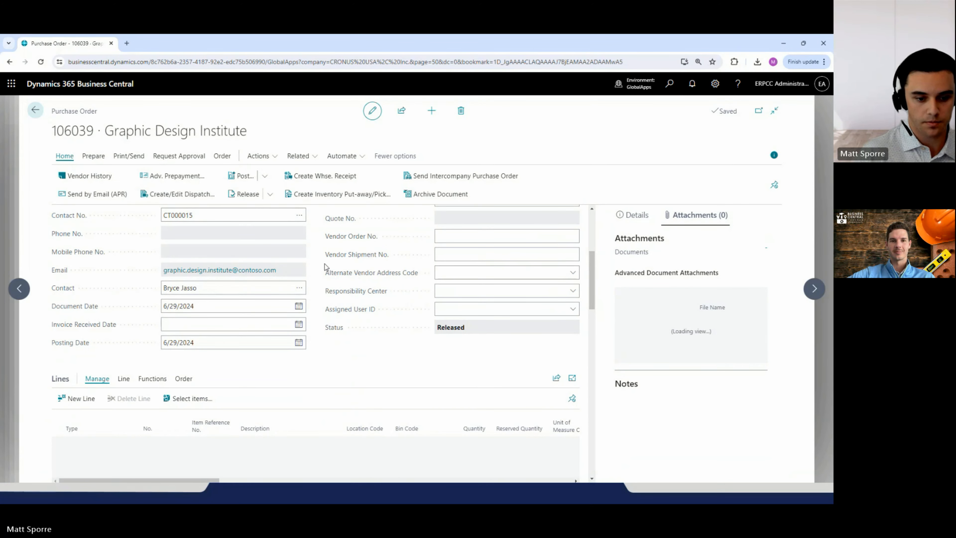
scroll(400, 277, "down", 7)
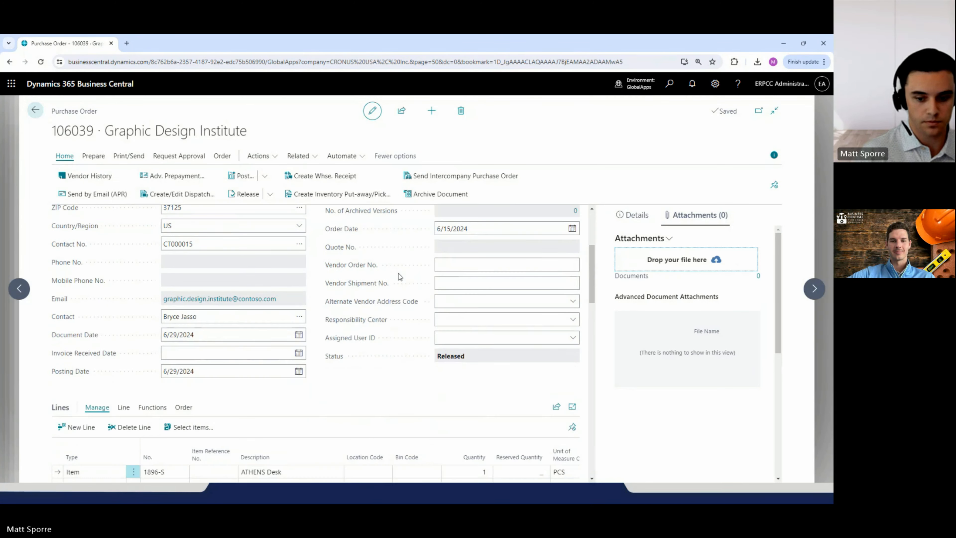
scroll(398, 274, "up", 7)
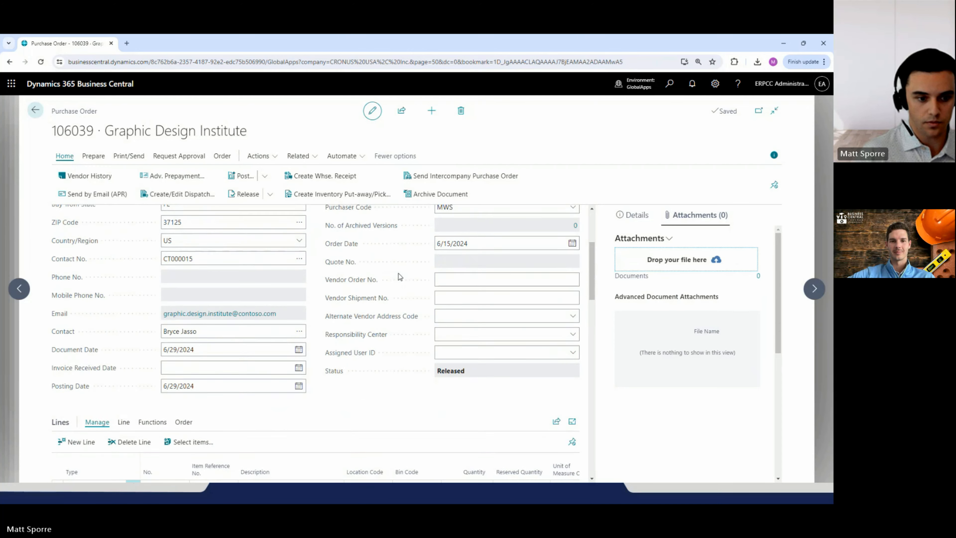
left_click(35, 109)
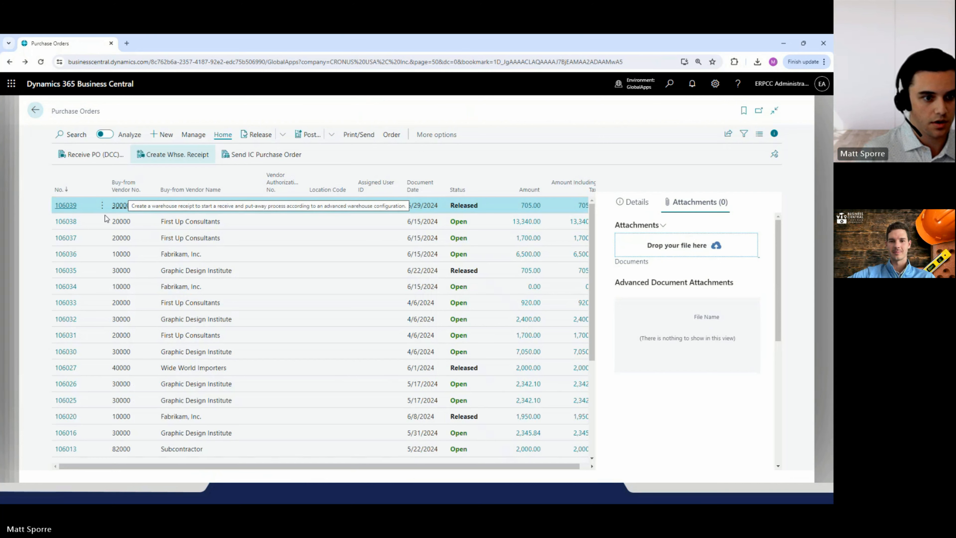
- Open the Recurring Purchase Documents (APR) list and select the Wide World Importers recurring order
left_click(664, 86)
type("recurring pu")
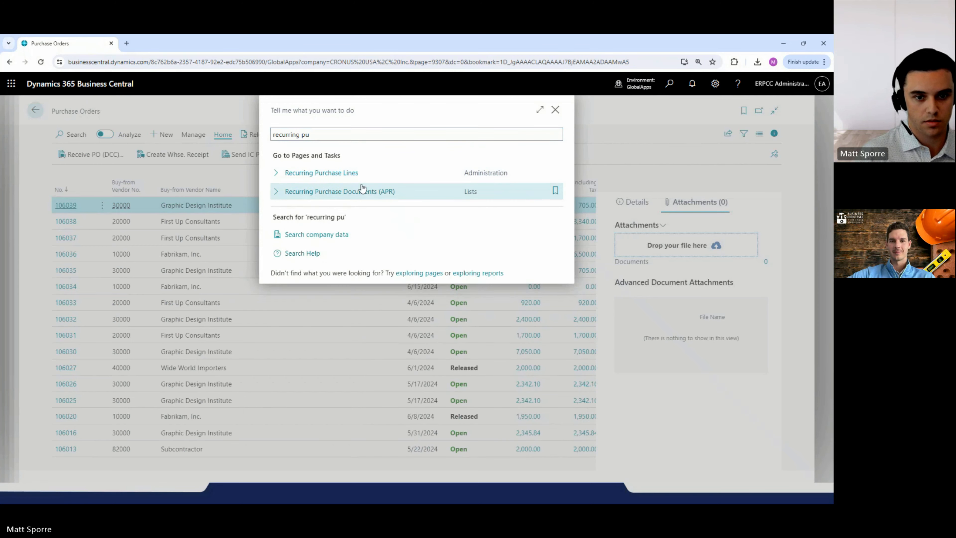
left_click(362, 189)
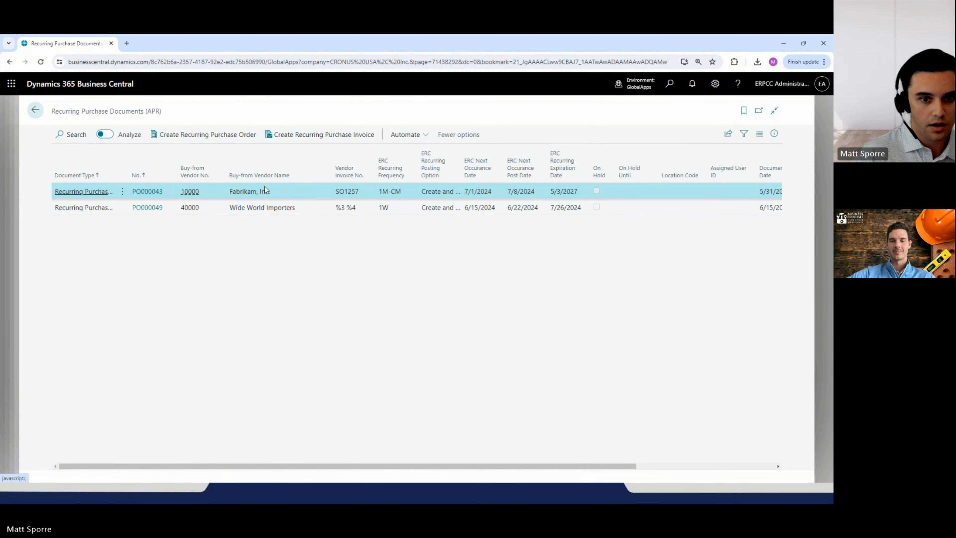
left_click(297, 207)
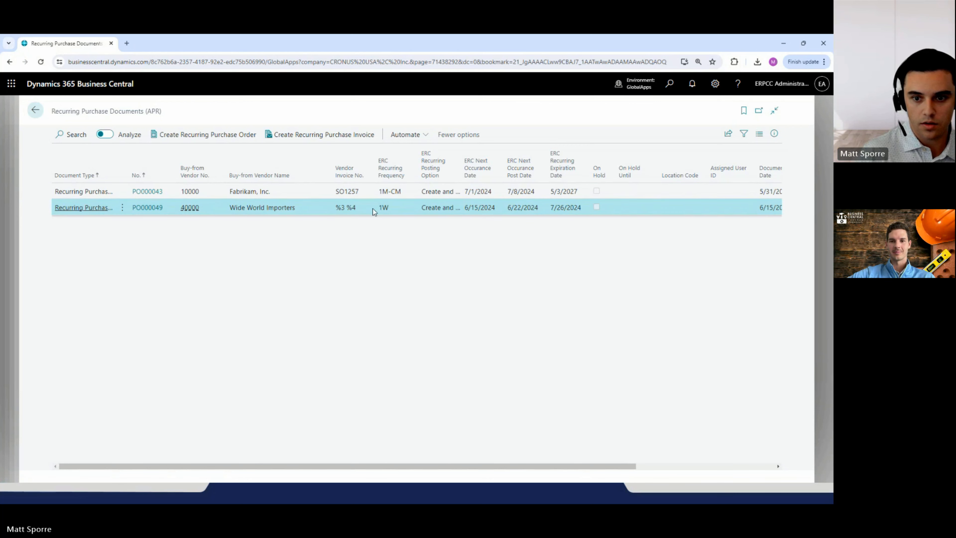
- Go back to the recurring dashboard, reopen the Purchase Orders list and sort it by order number
left_click(36, 113)
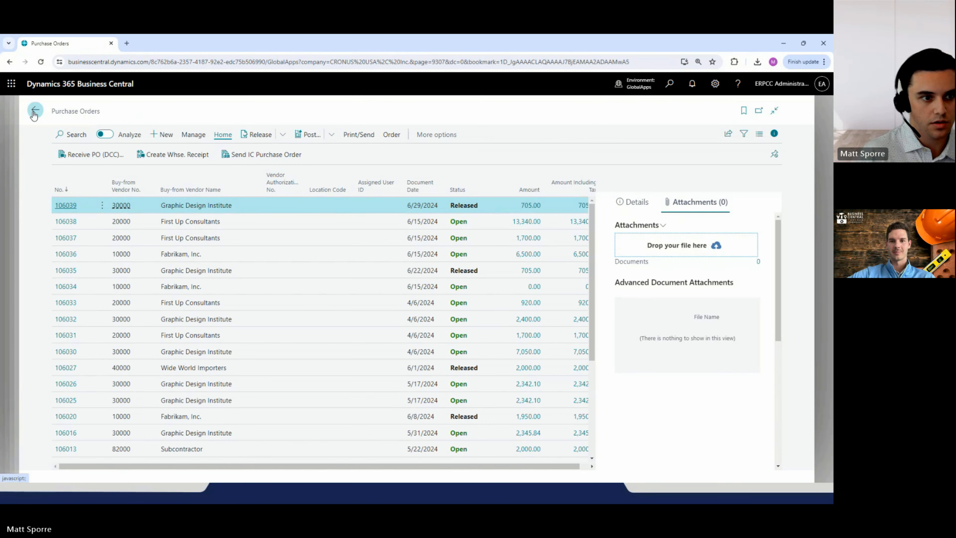
left_click(35, 112)
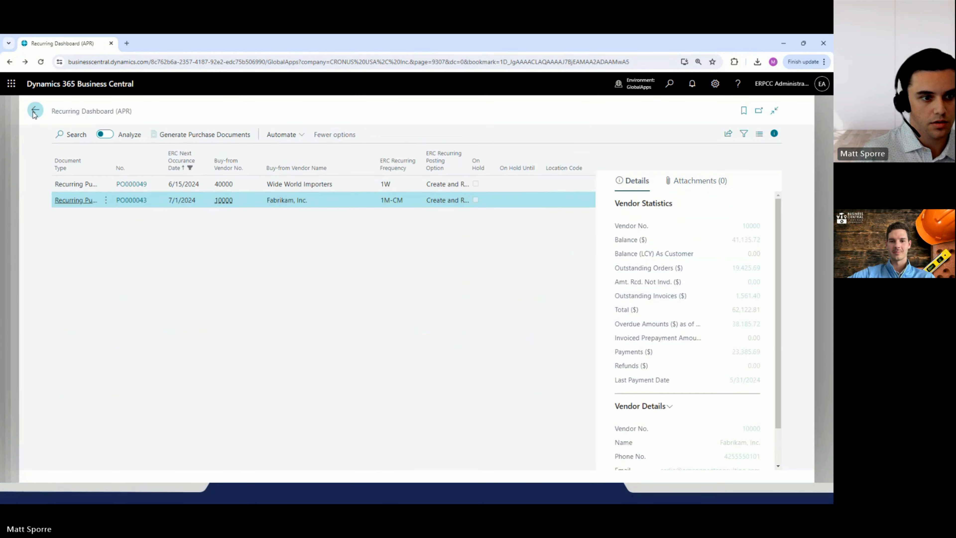
left_click(680, 88)
type("purchase order")
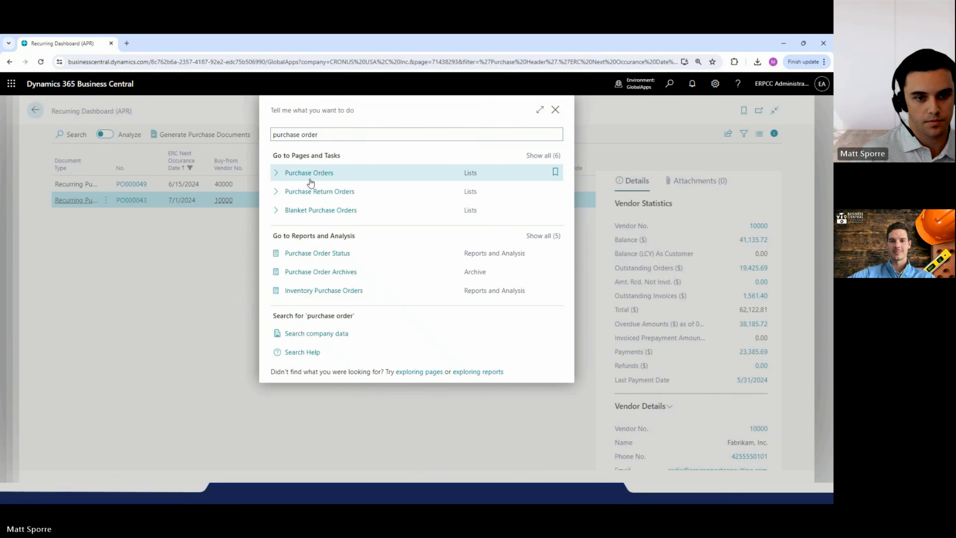
left_click(318, 179)
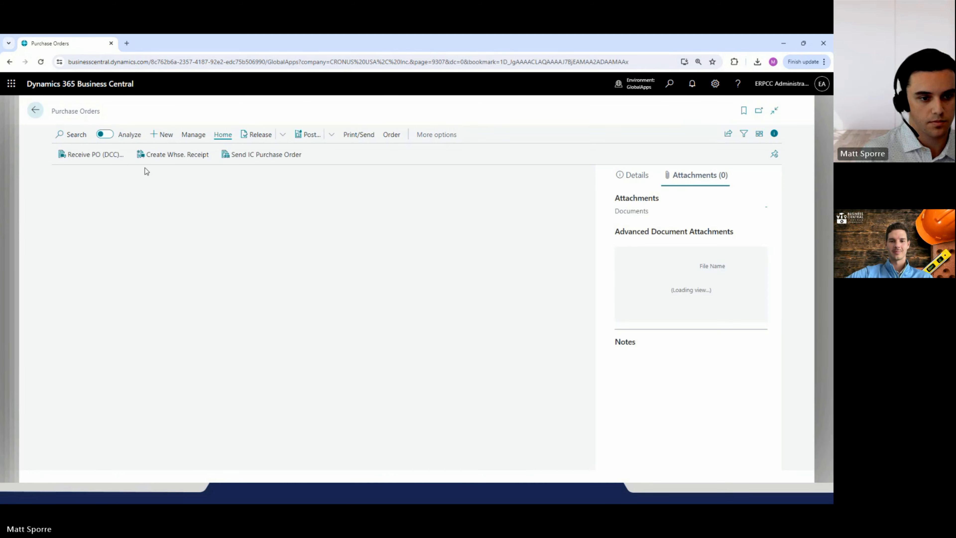
left_click(57, 190)
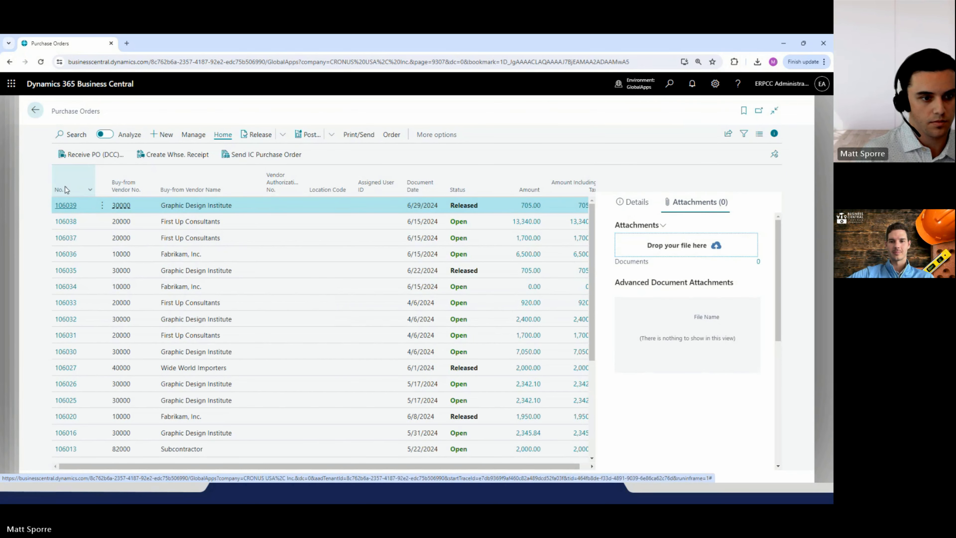
left_click(66, 190)
left_click(84, 139)
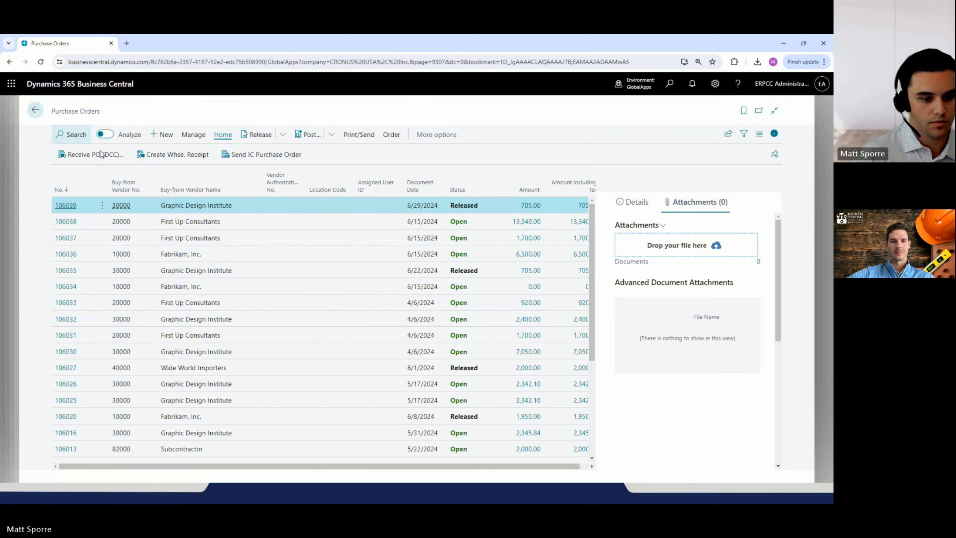
- Filter the Purchase Orders list by vendor name to Wide World Importers and select the released order
left_click(212, 368)
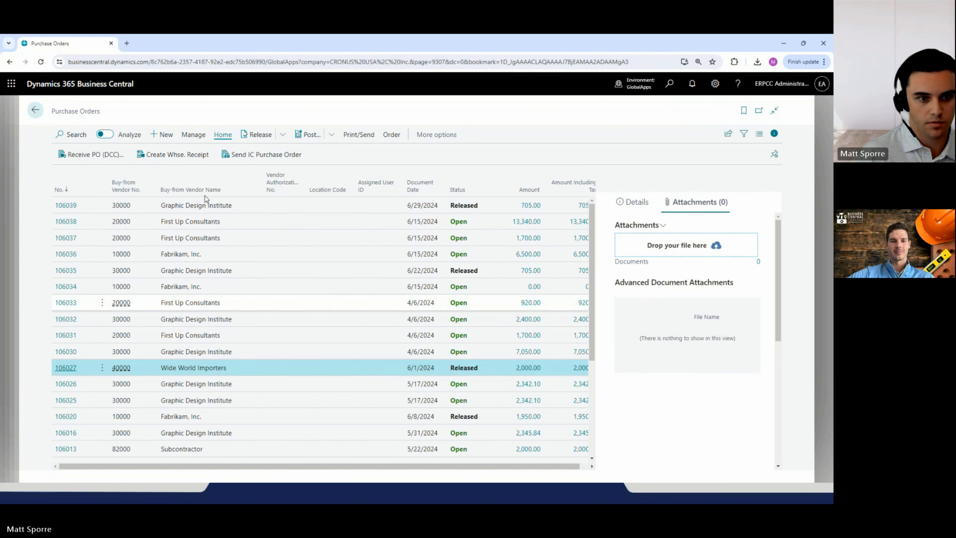
left_click(205, 182)
left_click(237, 267)
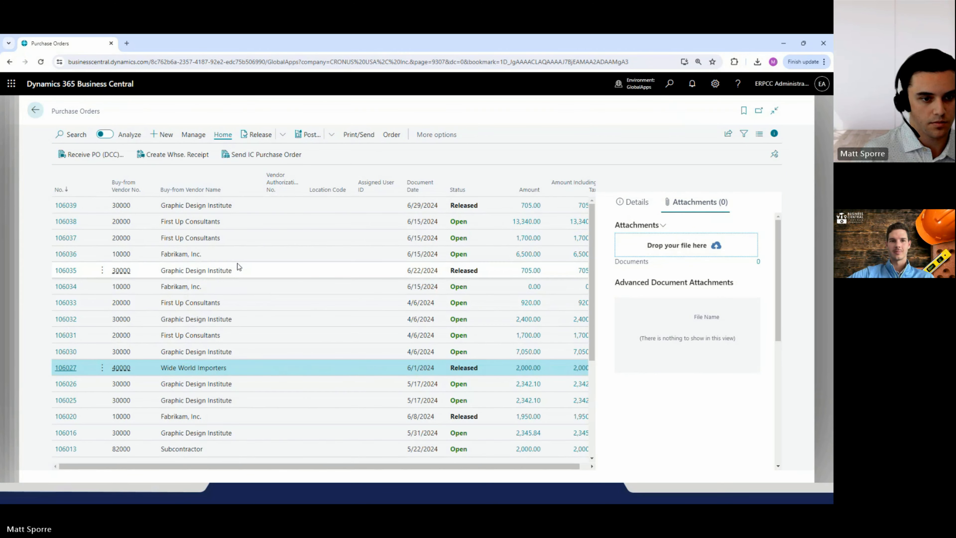
left_click(208, 223)
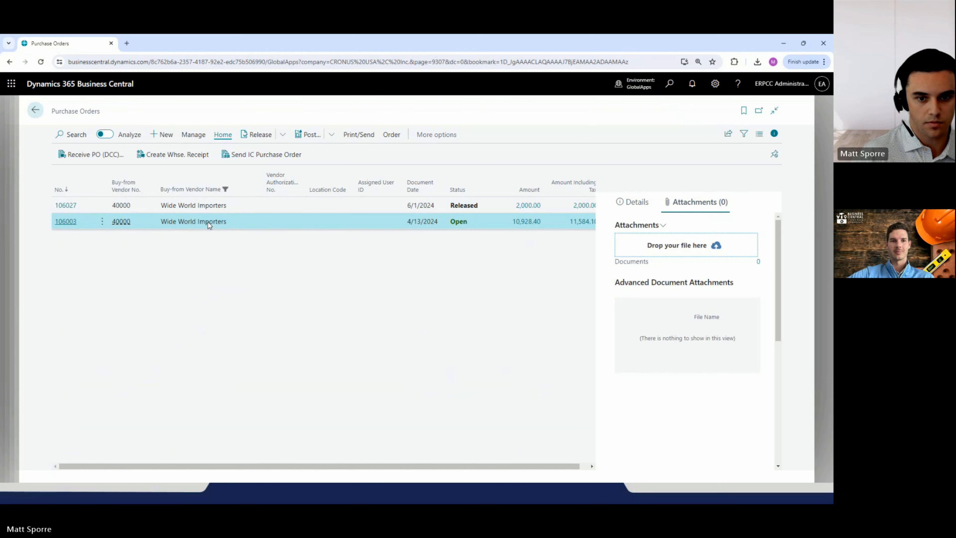
left_click(272, 206)
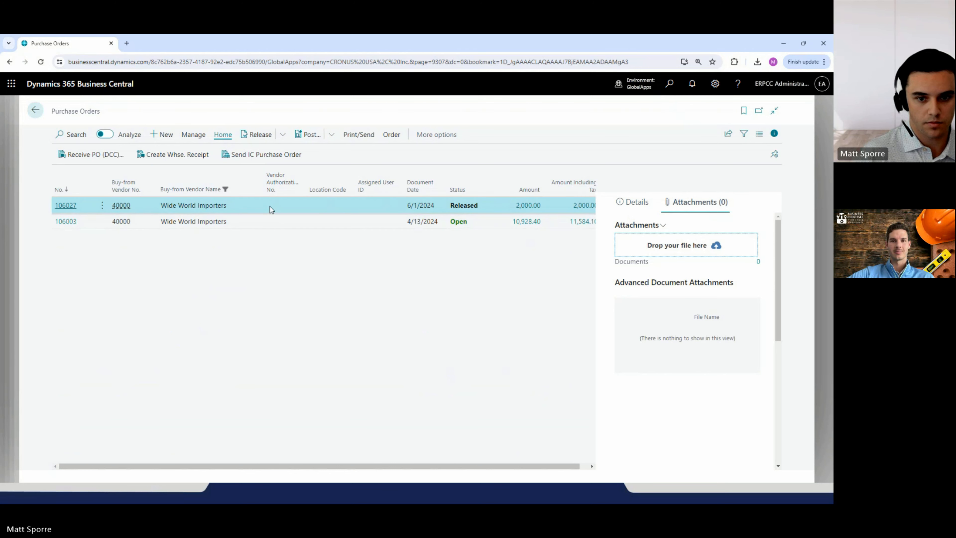
- Open the released Wide World Importers purchase order and review its General fields, including the due date and vendor invoice number
left_click(68, 206)
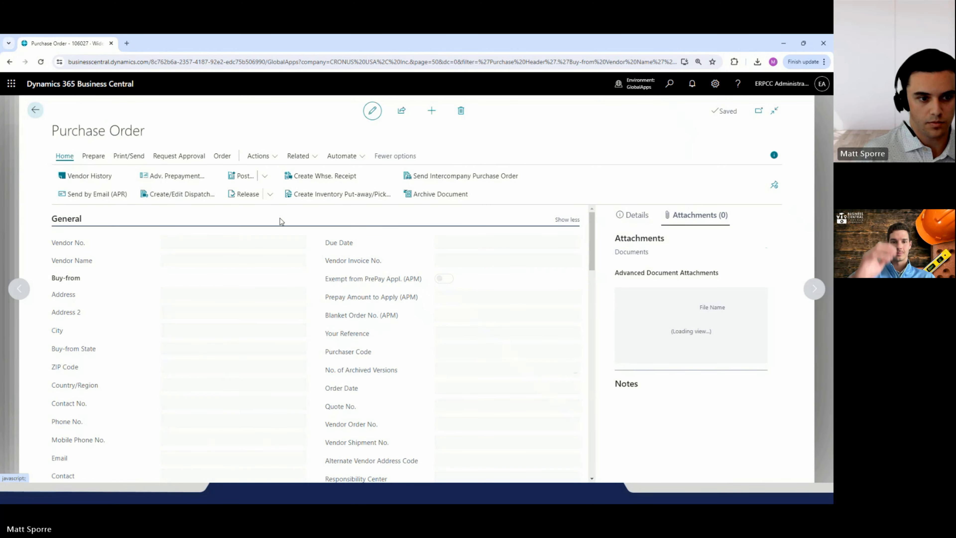
scroll(307, 221, "down", 2)
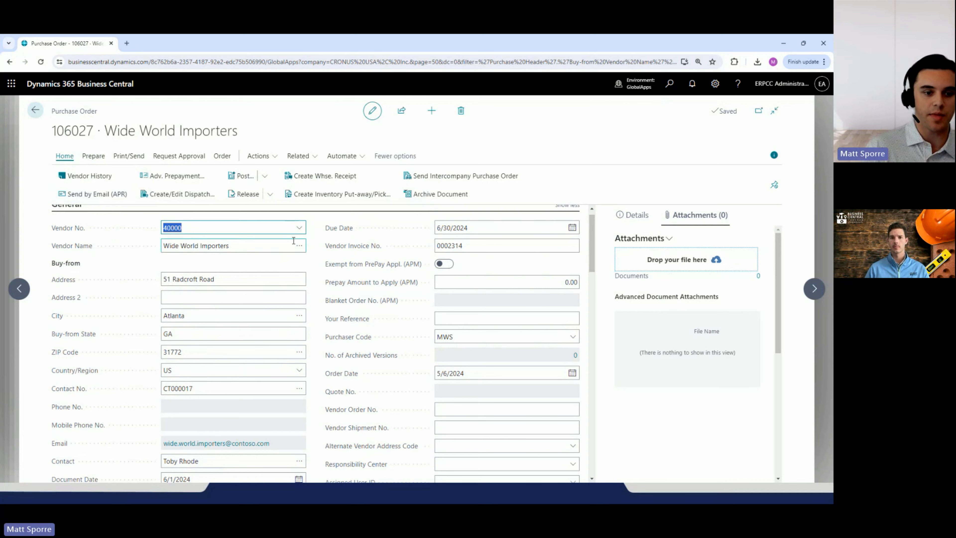
left_click(291, 263)
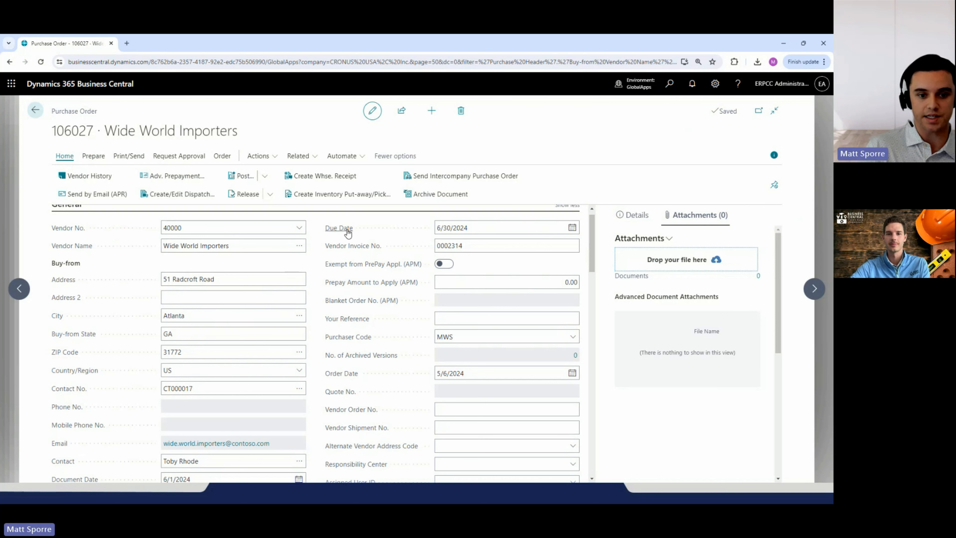
left_click(677, 87)
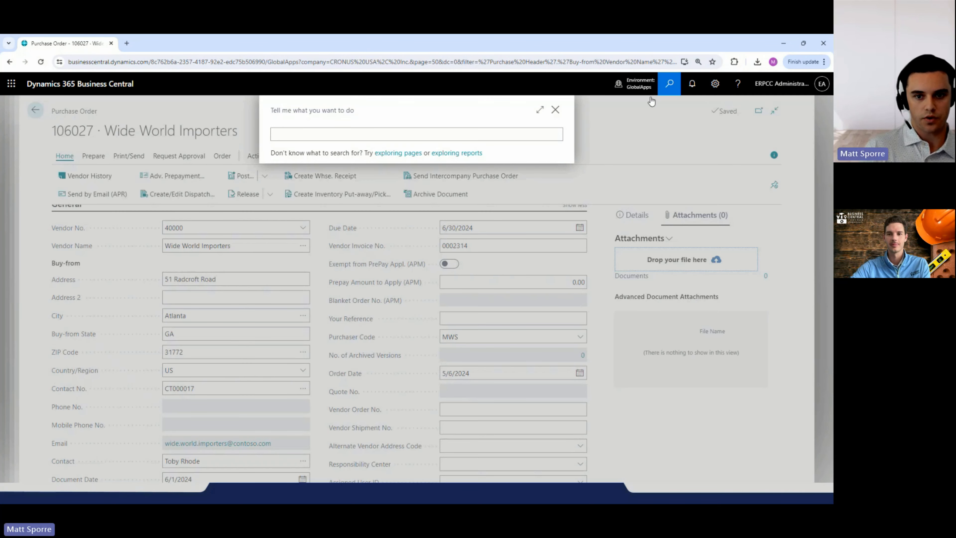
key("Escape")
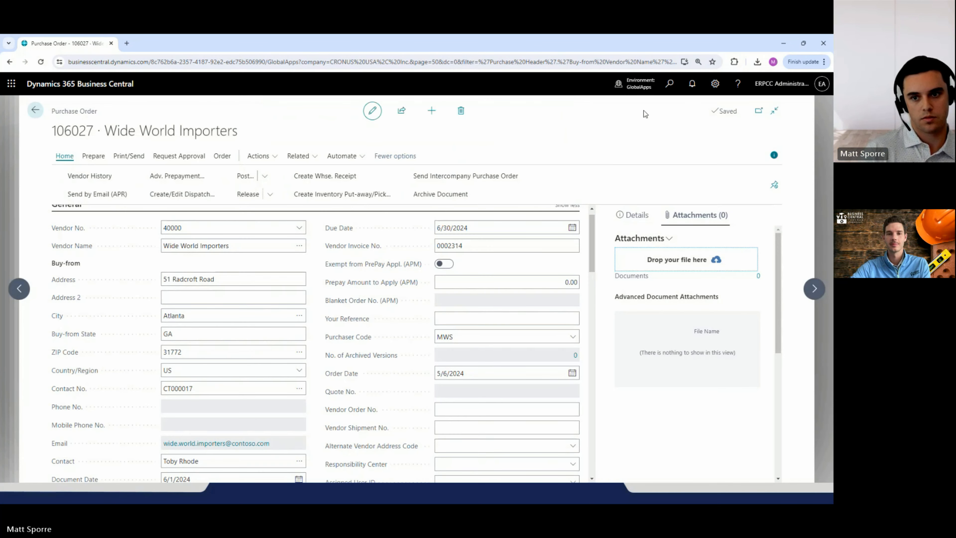
left_click(668, 87)
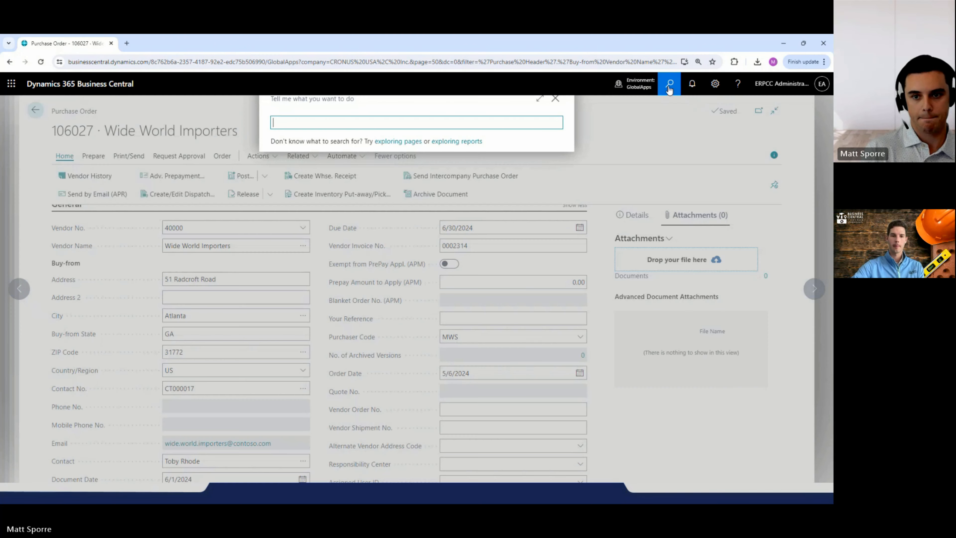
key("Escape")
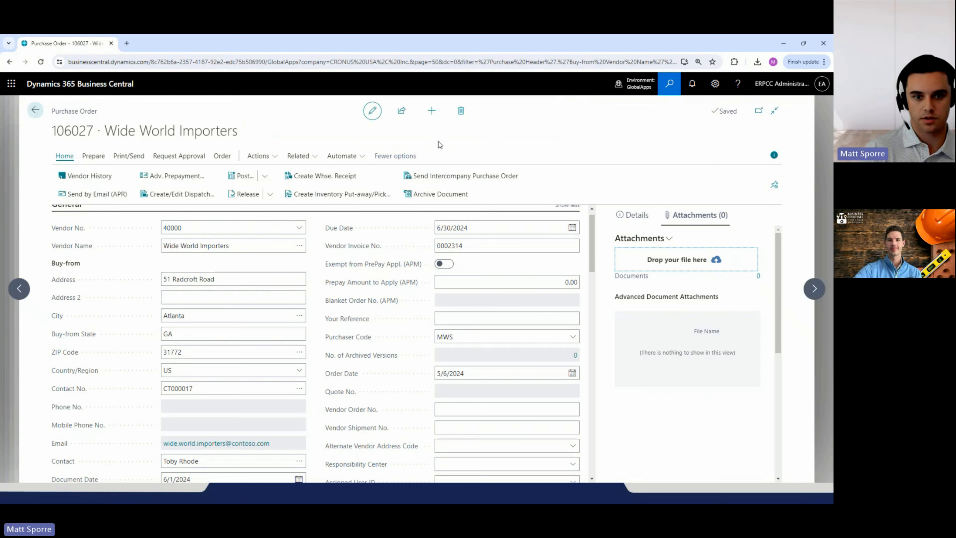
- Search for "apr", open Advanced Purchasing Setup (APR) and review the General settings, including Check Vend Inv. No. on PO/PI
key("alt+q")
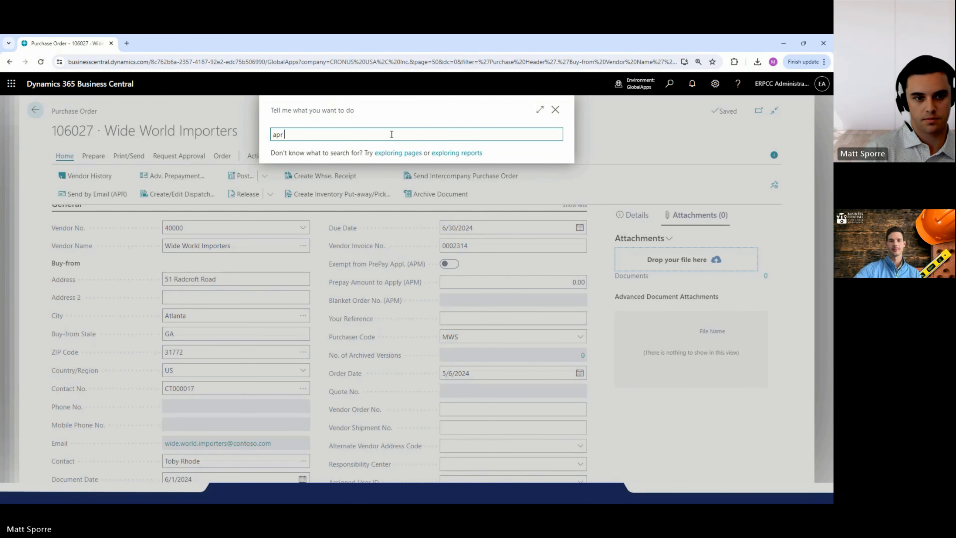
left_click(333, 171)
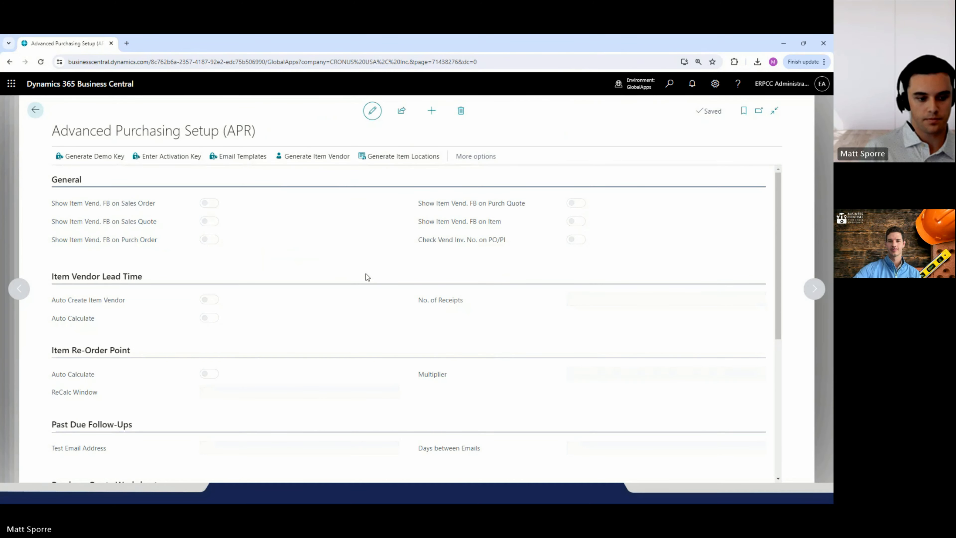
scroll(486, 285, "down", 1)
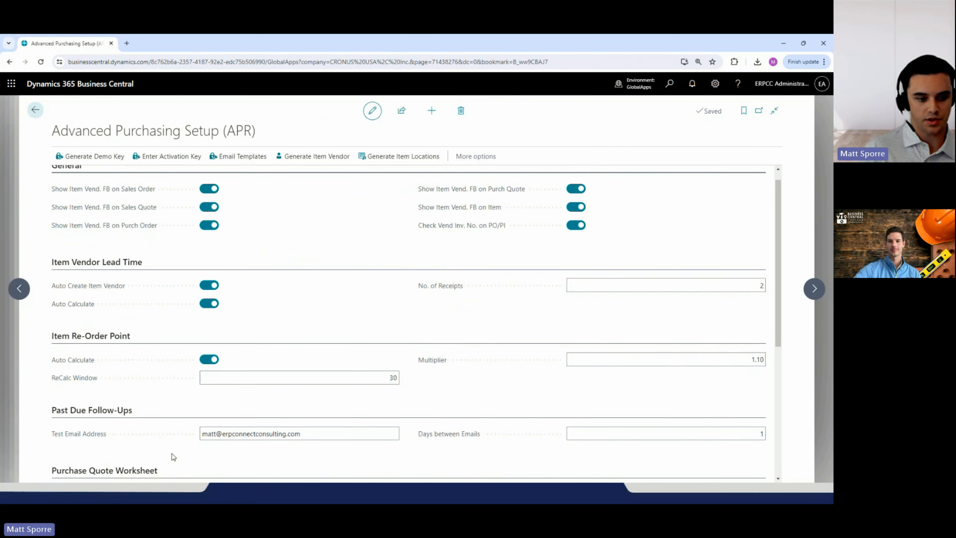
scroll(161, 407, "down", 1)
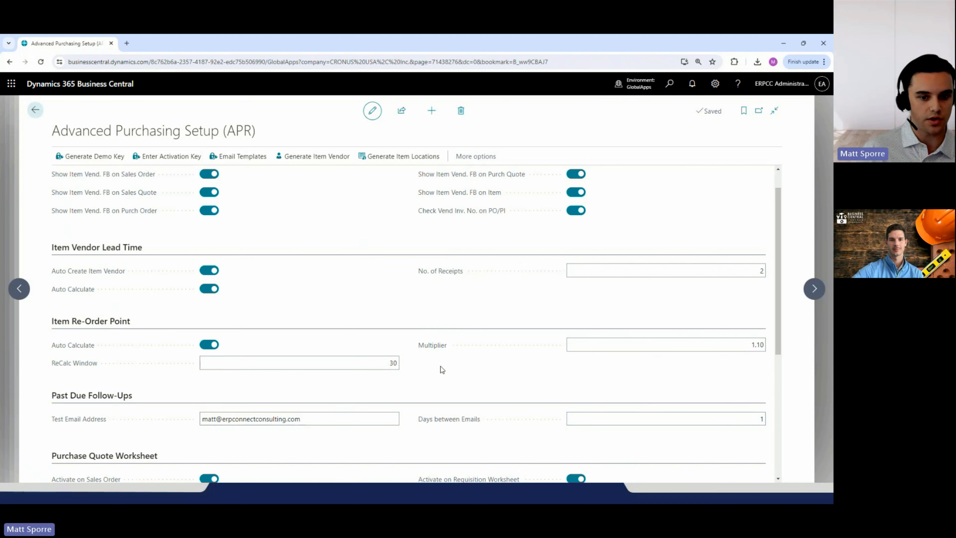
scroll(418, 307, "up", 1)
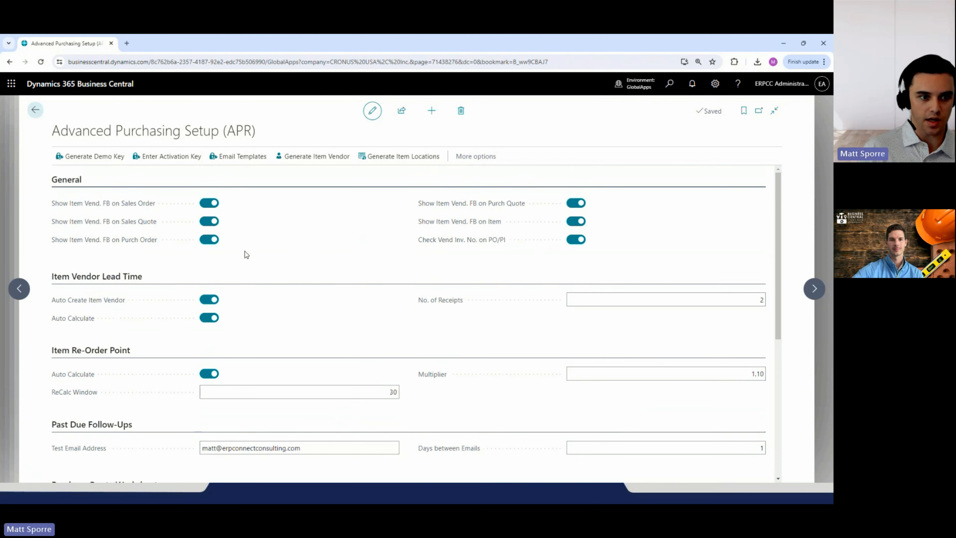
mouse_move(123, 204)
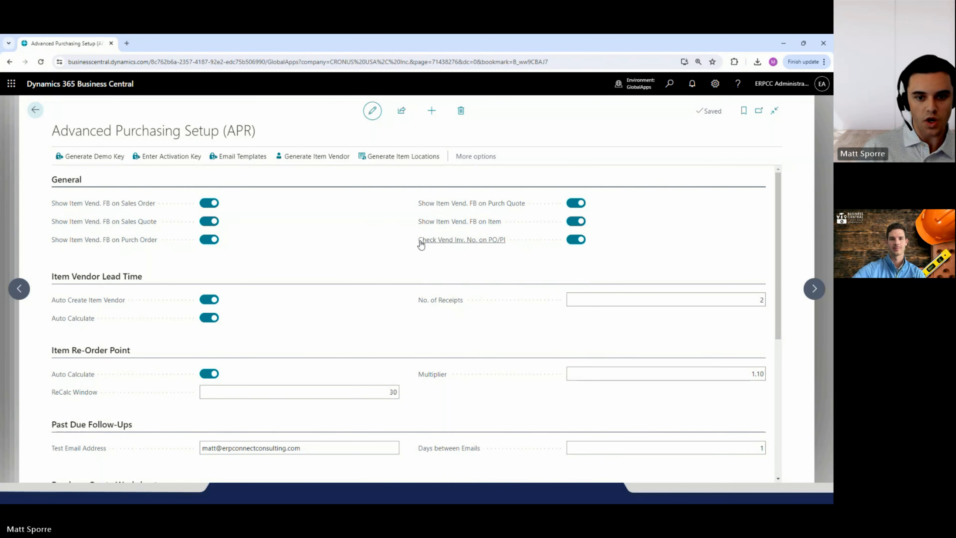
mouse_move(421, 244)
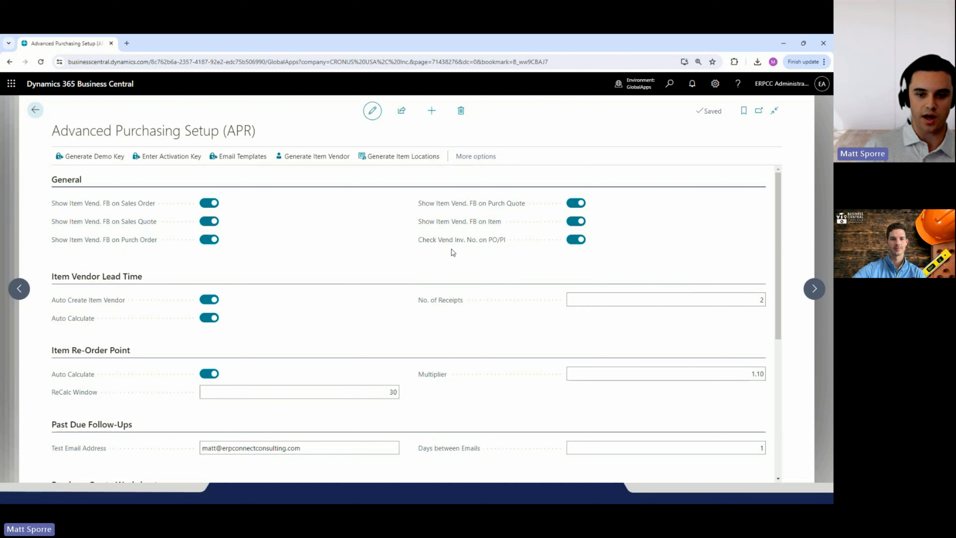
mouse_move(457, 242)
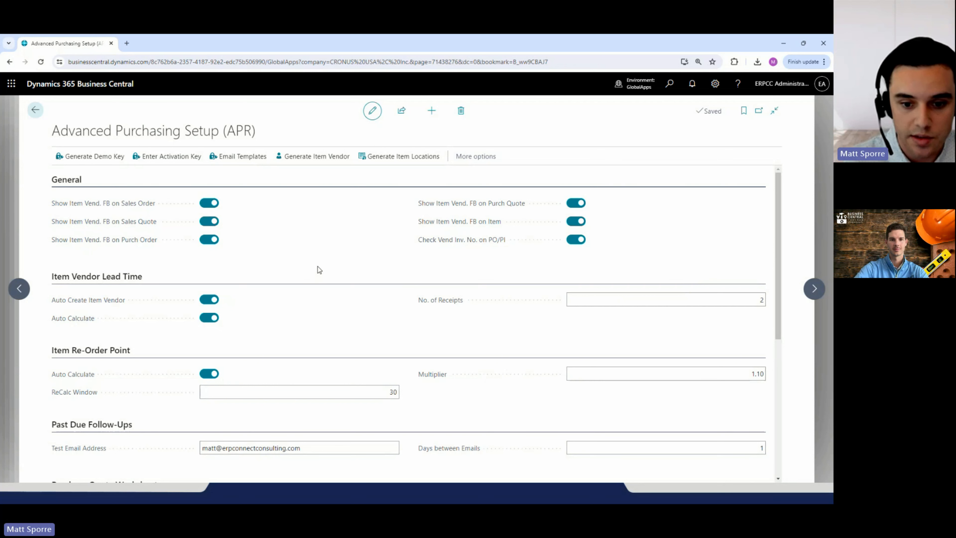
- Examine the Item Vendor Lead Time and Item Re-Order Point settings, including Auto Calculate, No. of Receipts, ReCalc Window and Multiplier
scroll(368, 299, "down", 2)
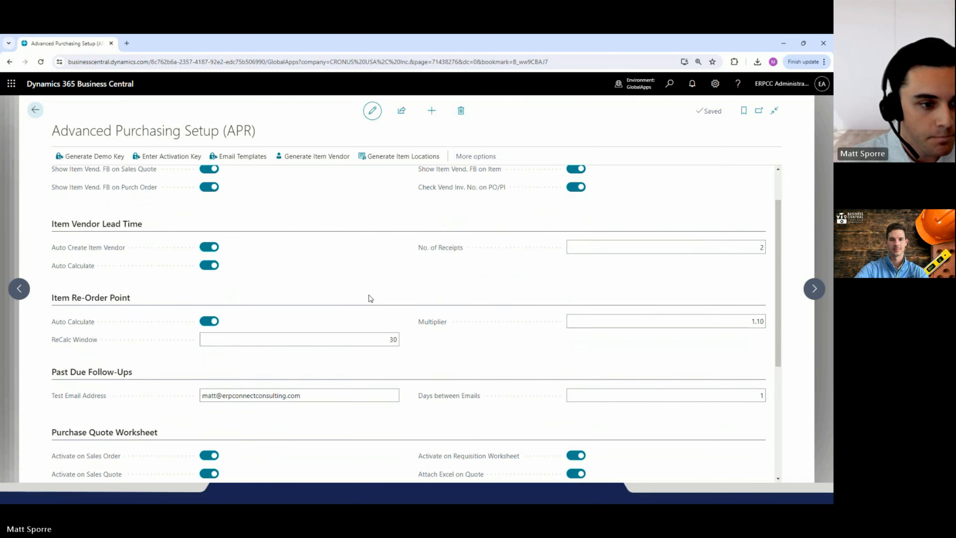
scroll(369, 296, "down", 1)
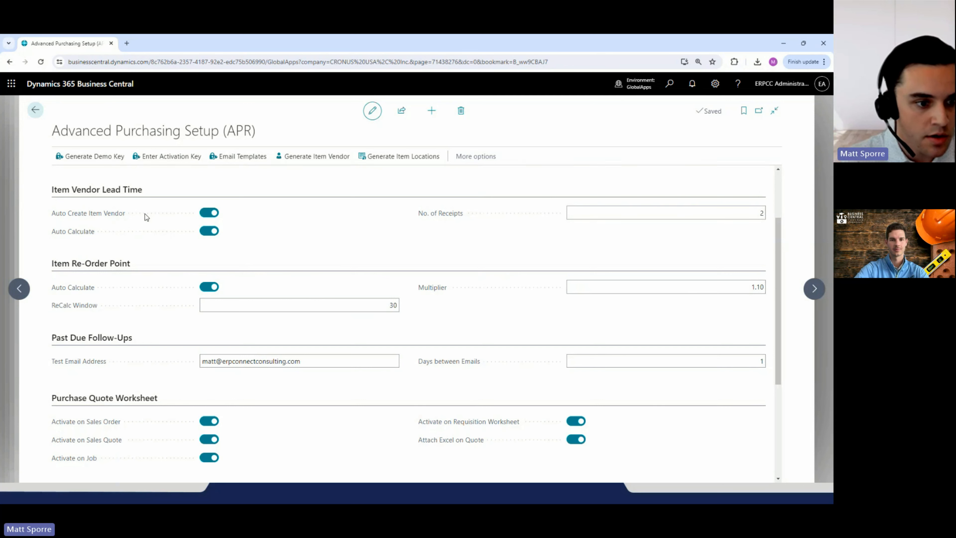
mouse_move(87, 234)
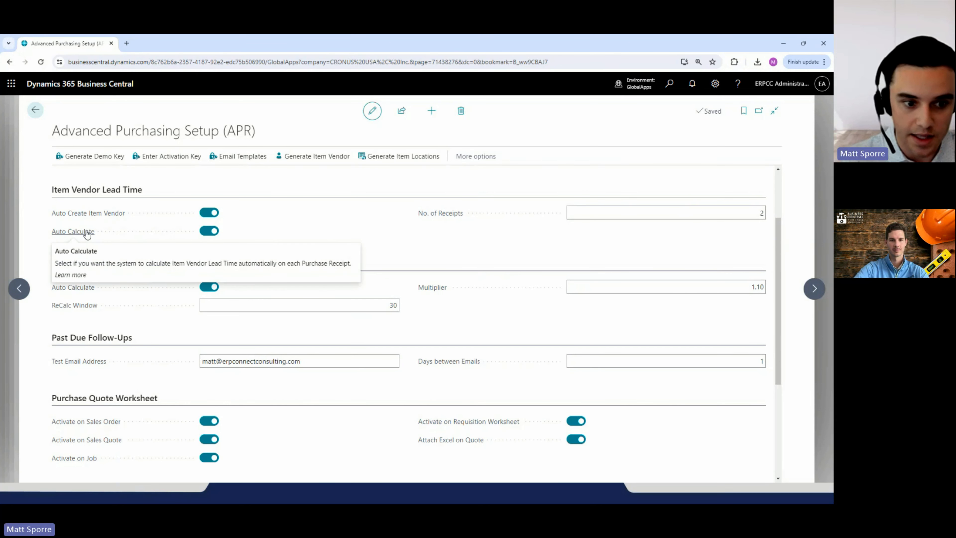
left_click(665, 210)
left_click(632, 256)
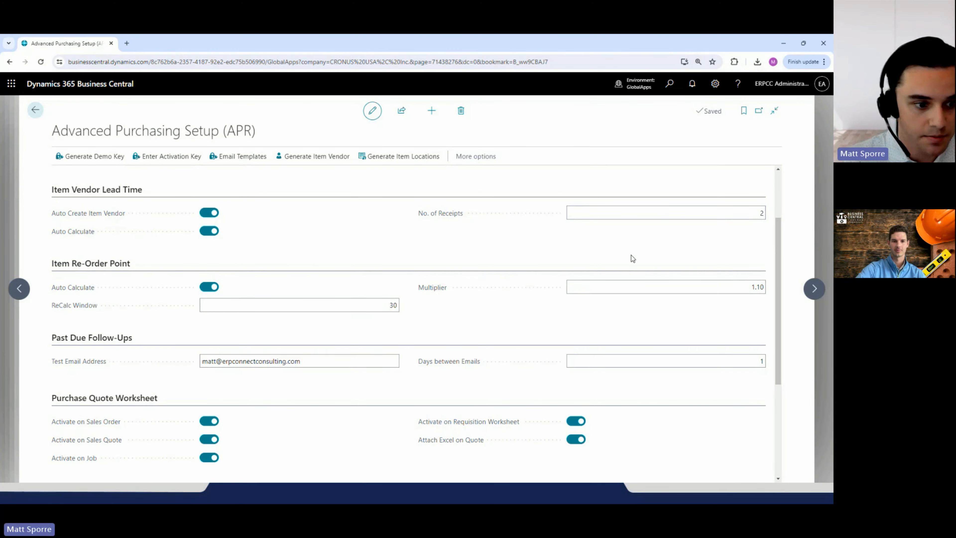
scroll(373, 276, "down", 1)
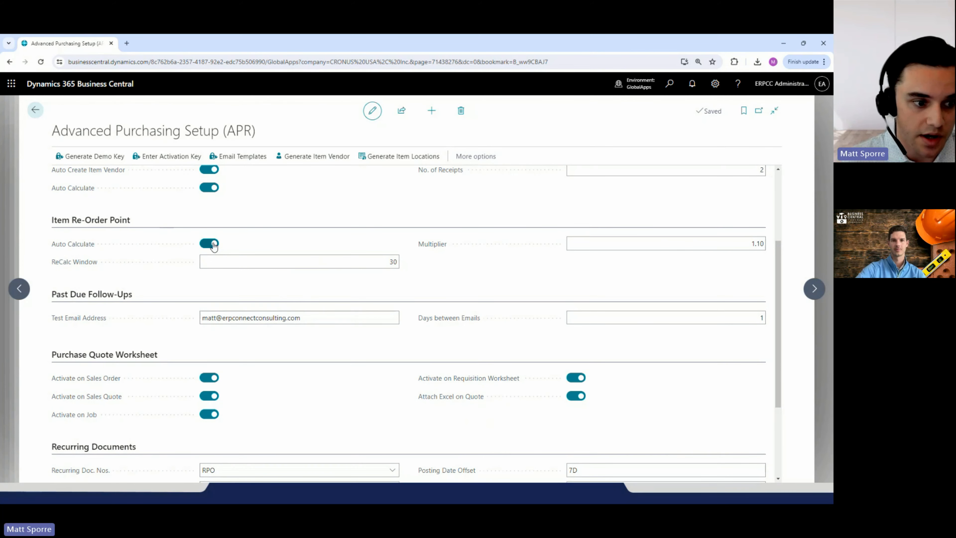
left_click(251, 257)
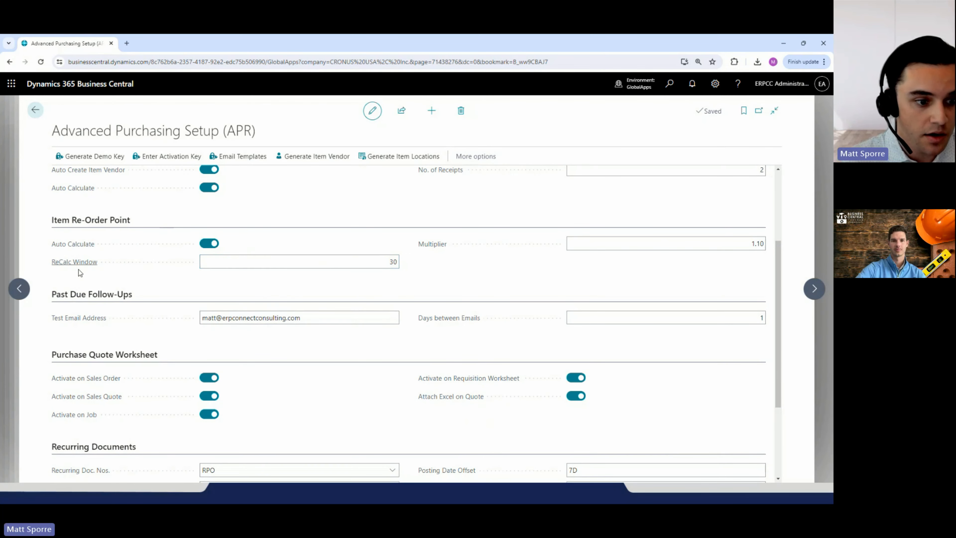
mouse_move(84, 268)
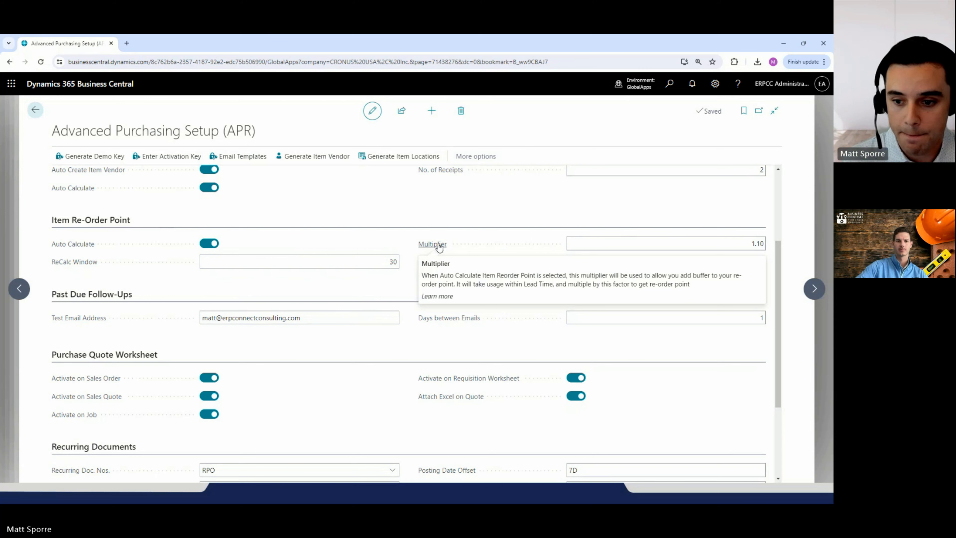
- Review the Recurring Documents settings and look at the available Posting Option choices without changing the selection
scroll(513, 238, "down", 3)
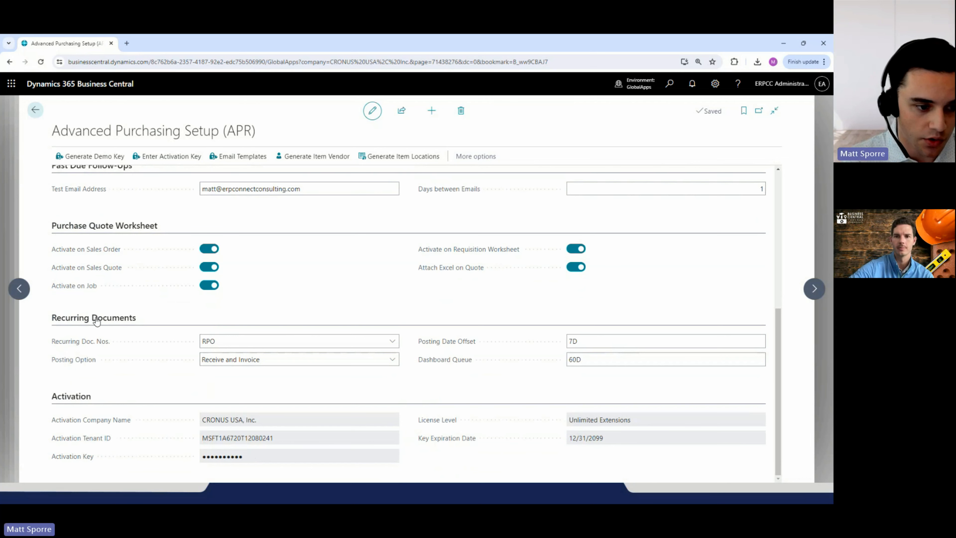
left_click(221, 337)
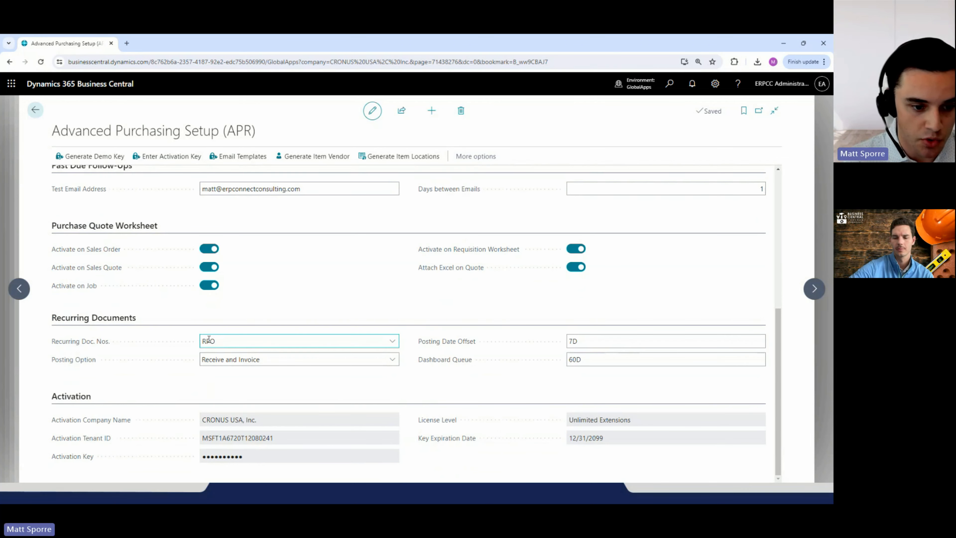
left_click(255, 360)
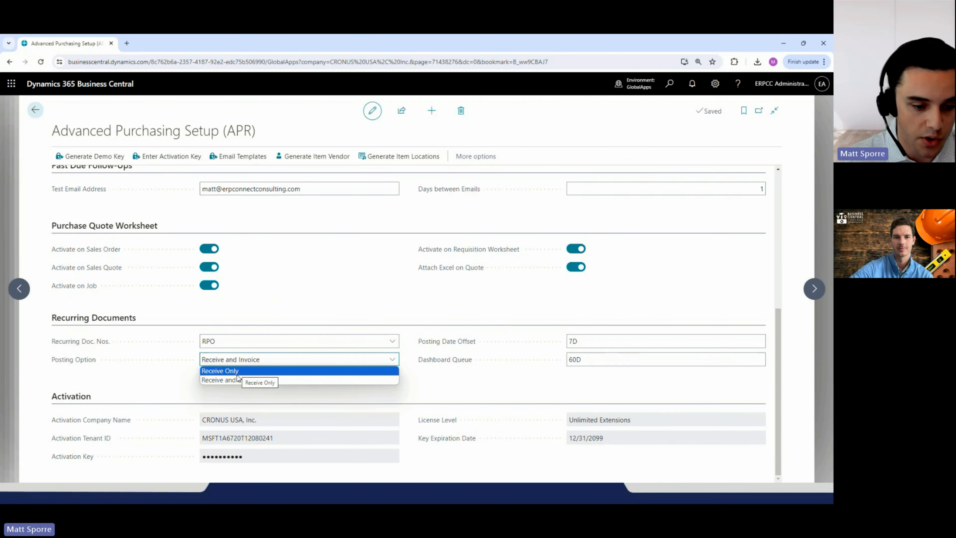
left_click(446, 396)
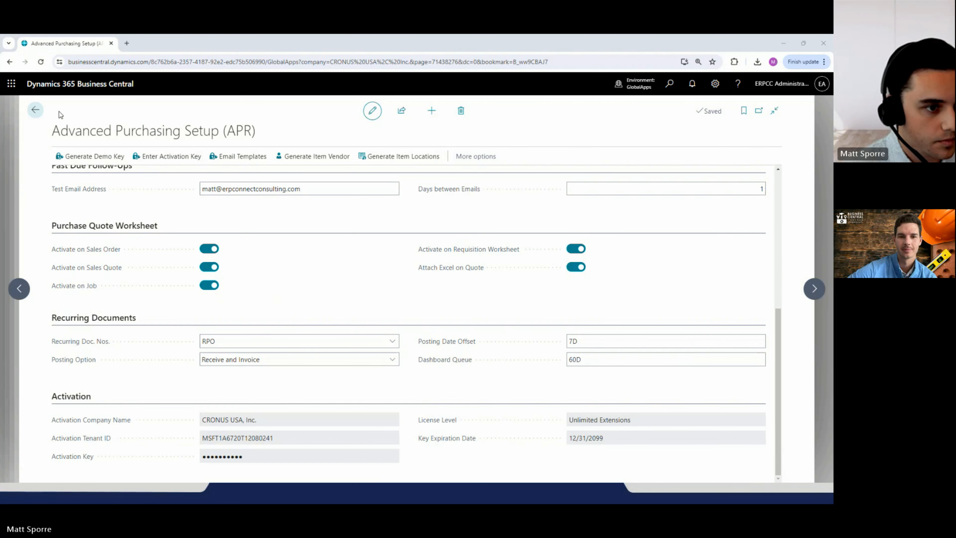
- Return to the Wide World Importers purchase order and look through the columns of its item lines
left_click(35, 110)
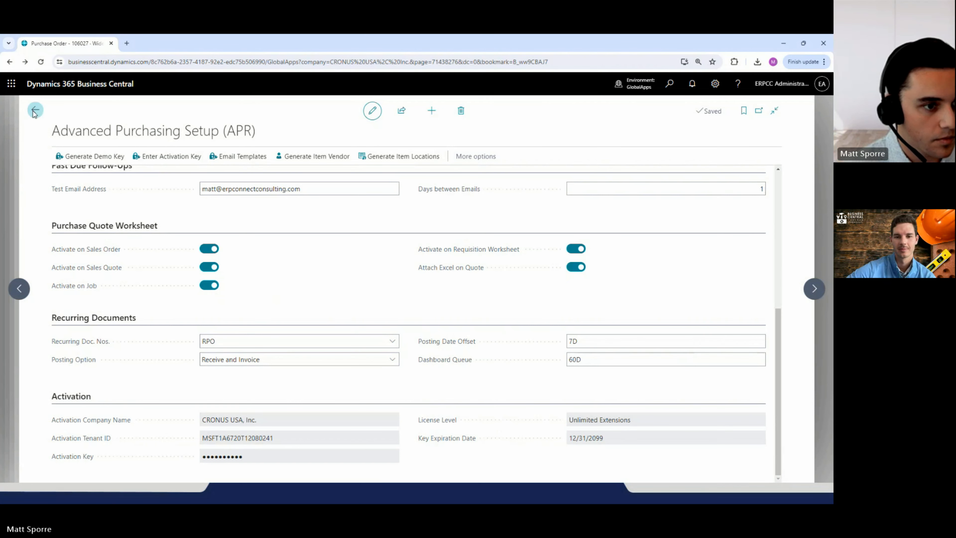
scroll(443, 378, "right", 5)
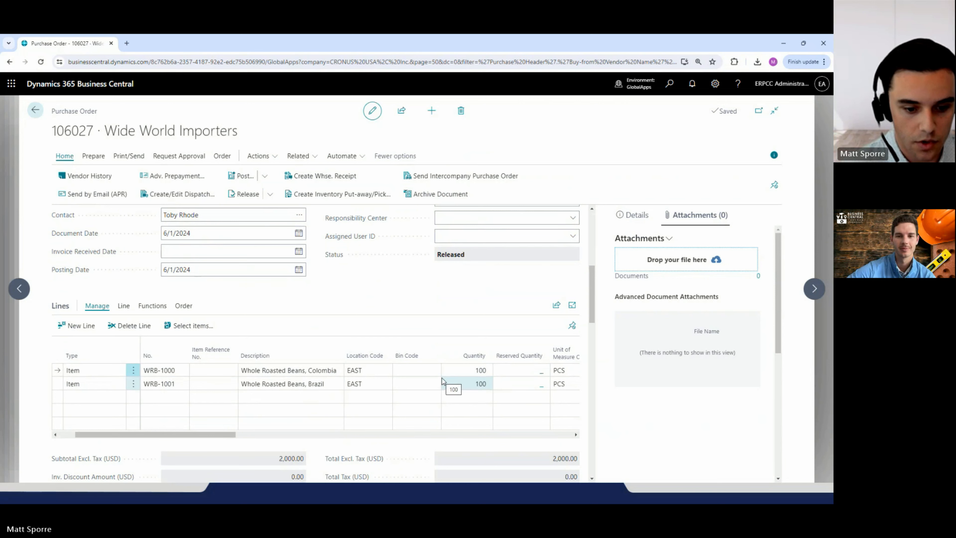
scroll(442, 381, "left", 5)
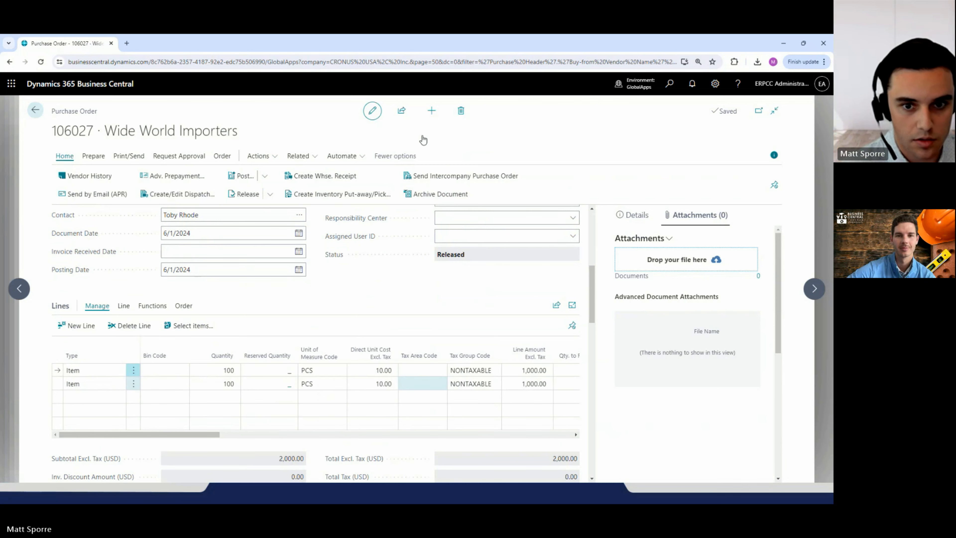
- Create a new purchase order for vendor Fabrikam, Inc. and set the Vendor Invoice No. to INV00003
left_click(431, 109)
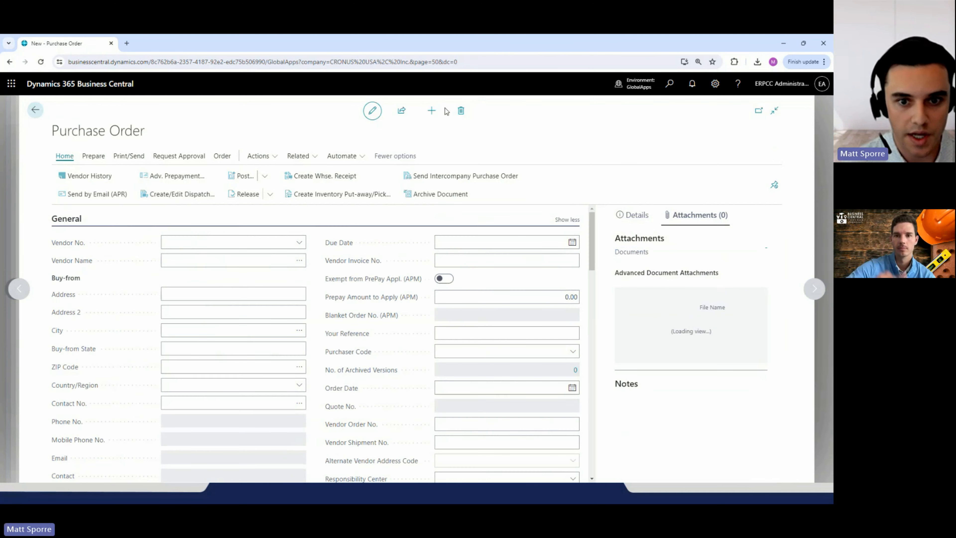
left_click(224, 247)
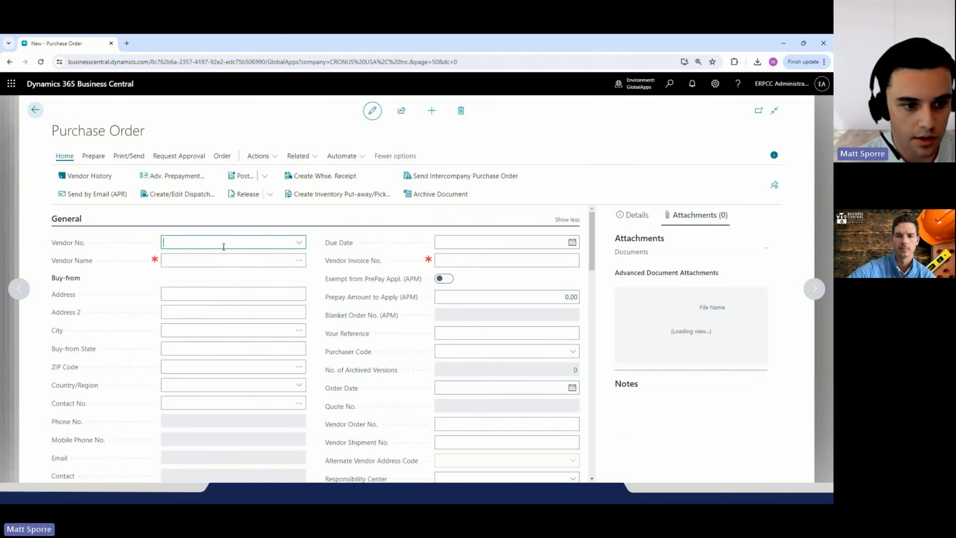
left_click(300, 244)
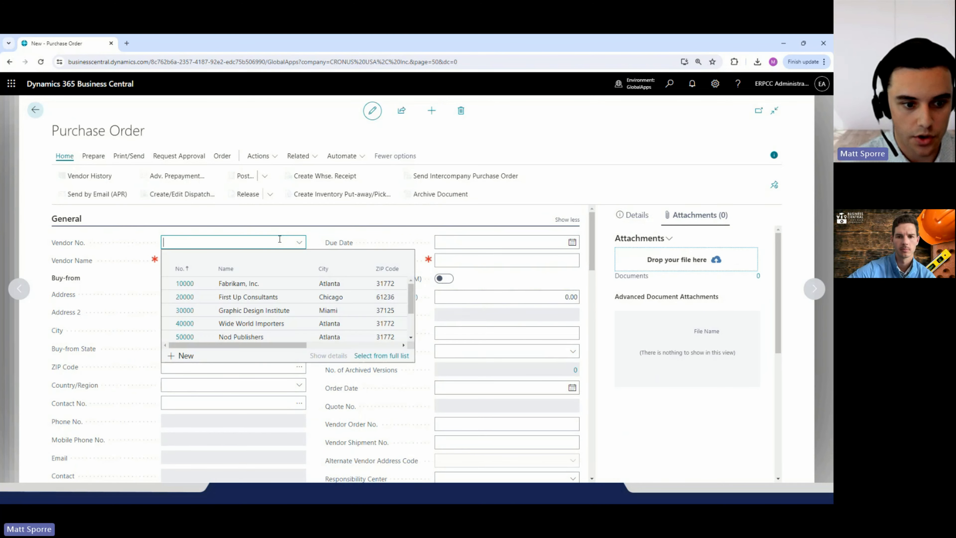
left_click(246, 286)
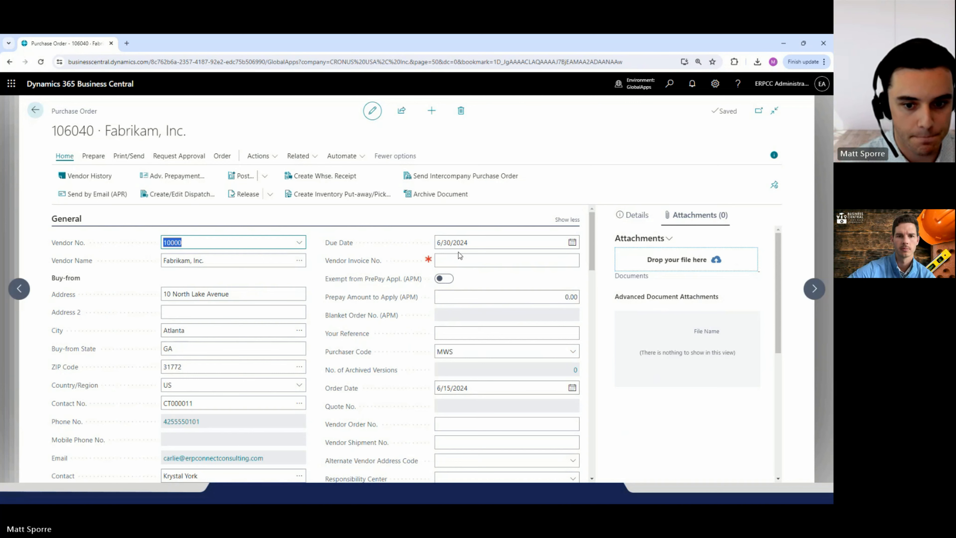
left_click(457, 261)
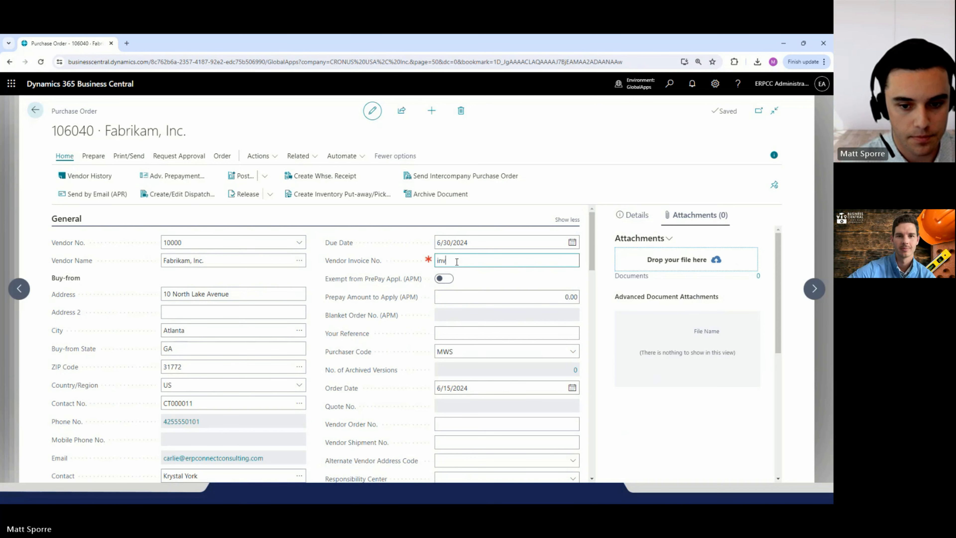
left_click(496, 277)
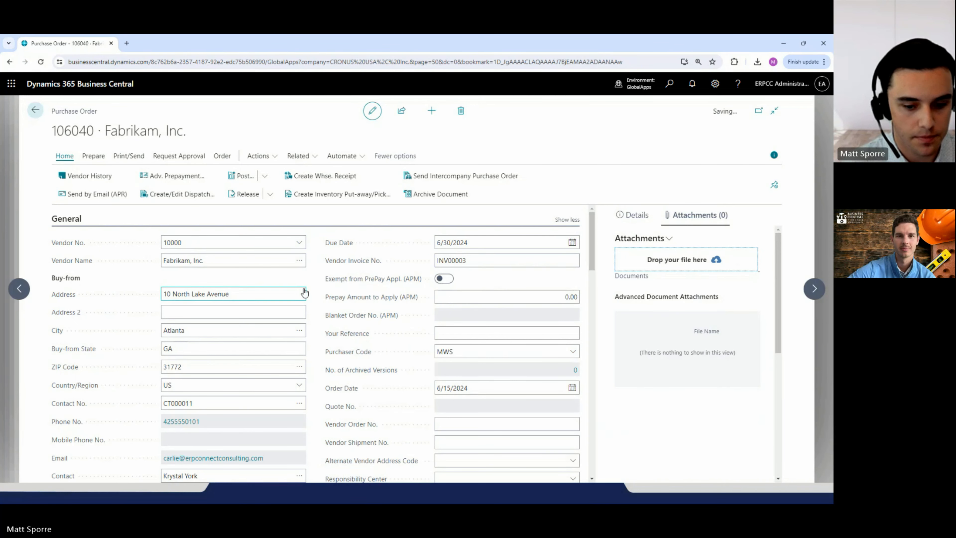
- Add an item line for WRB-1002 Whole Roasted Beans, Indonesia with a quantity of 50 and look through its columns
scroll(303, 290, "down", 3)
scroll(305, 291, "down", 4)
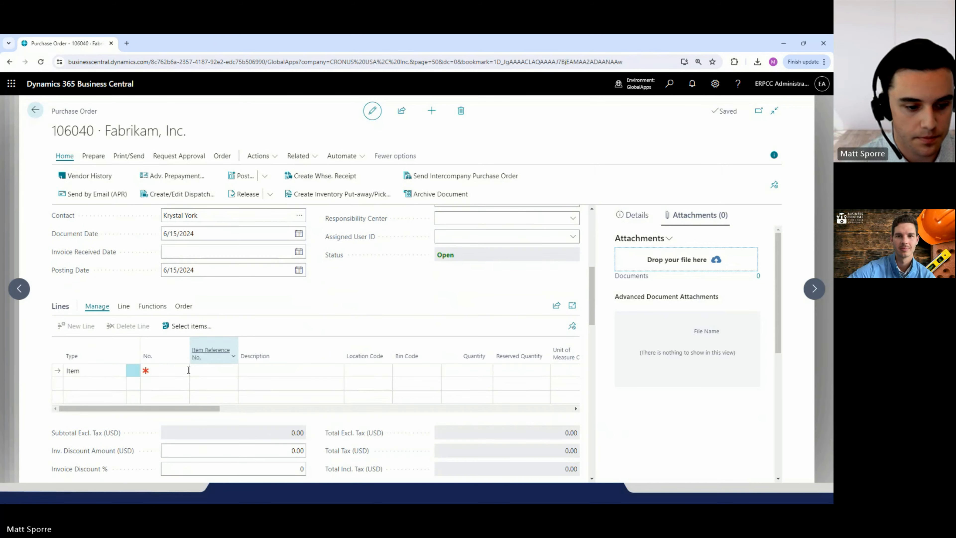
left_click(180, 370)
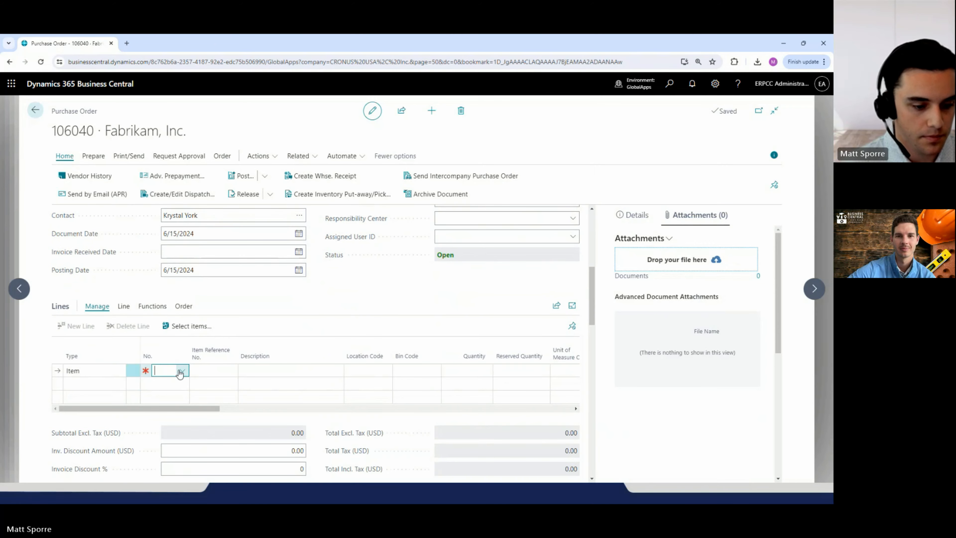
type("wrb")
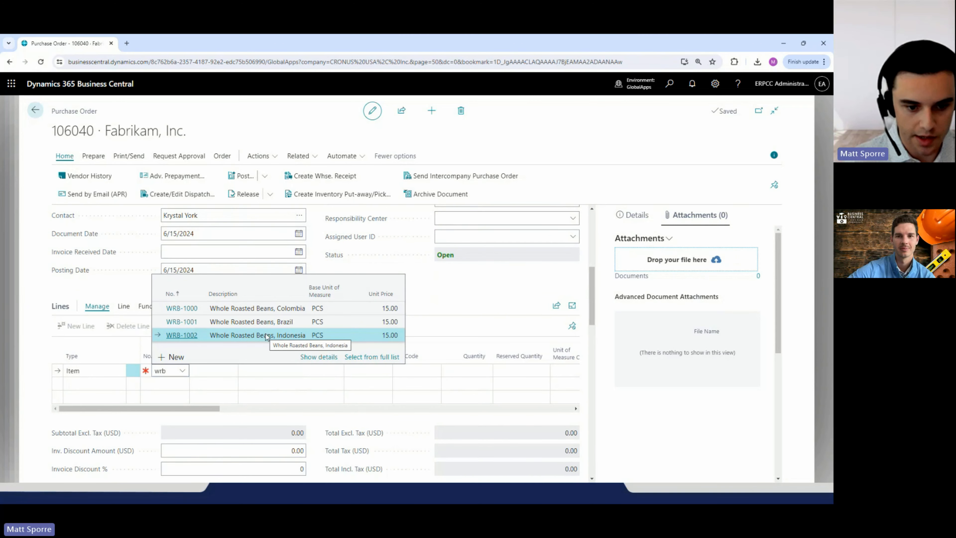
left_click(267, 336)
left_click(462, 369)
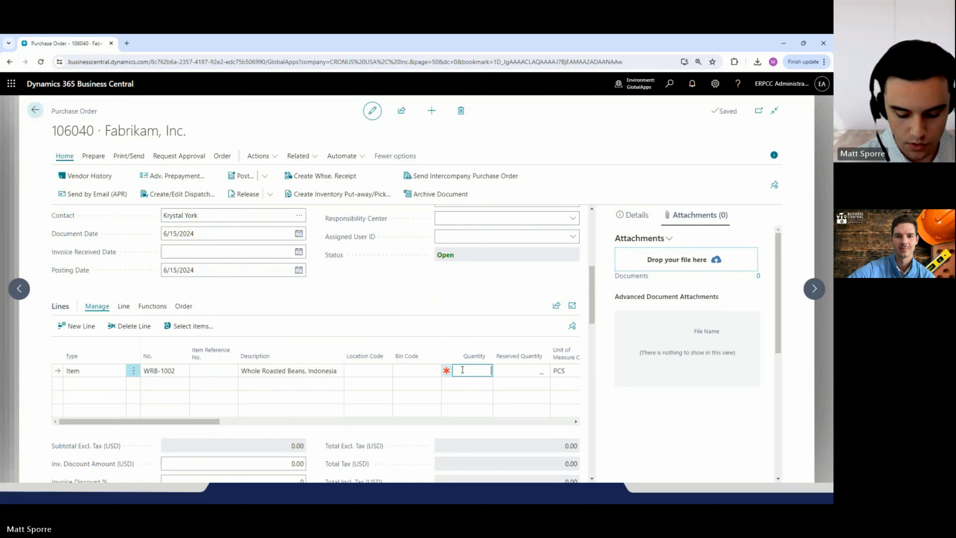
type("50")
left_click(481, 417)
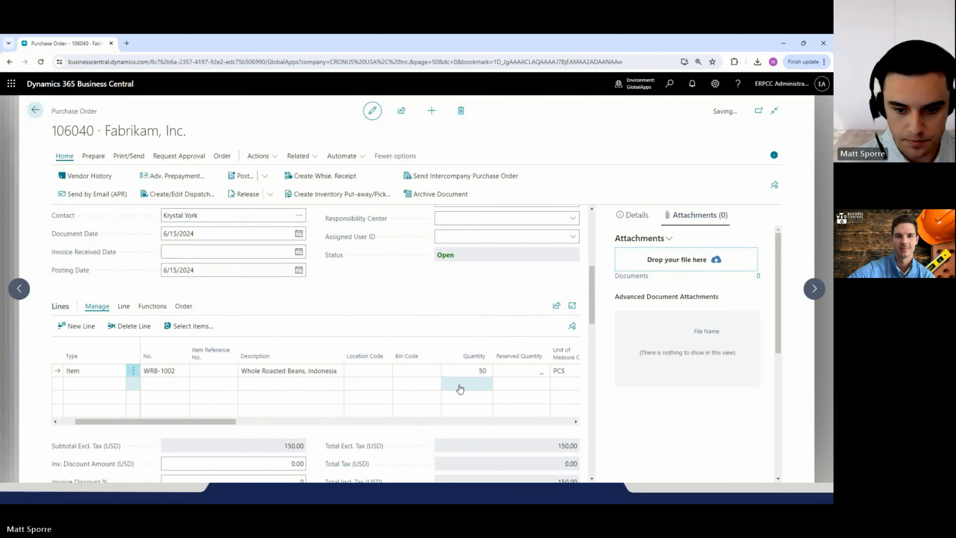
scroll(459, 386, "right", 3)
scroll(459, 386, "left", 3)
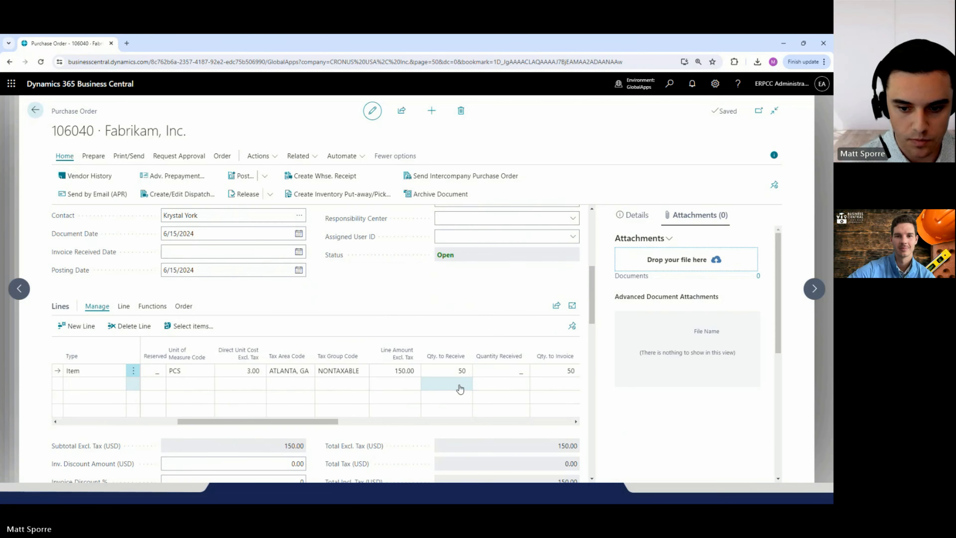
scroll(459, 385, "left", 2)
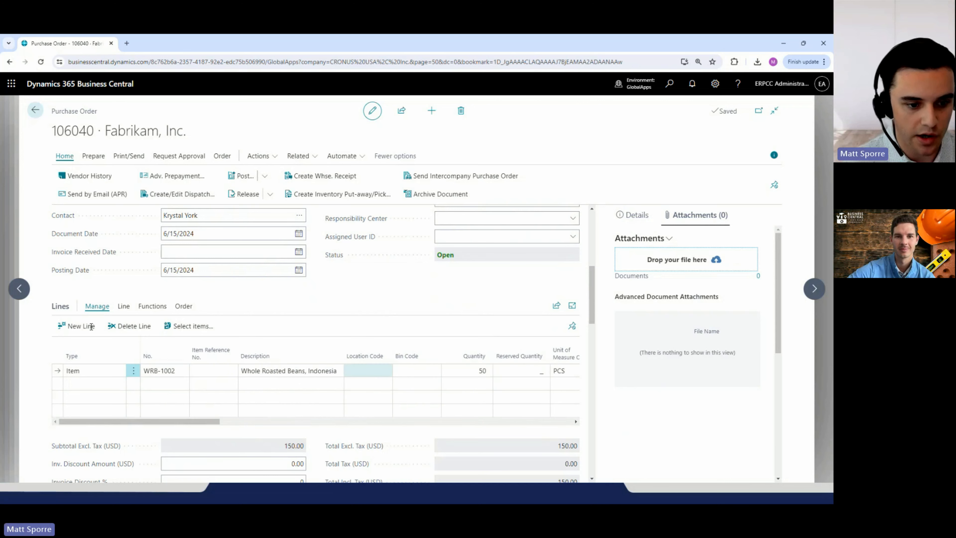
- Post the Fabrikam, Inc. purchase order with the Receive and Invoice option and open the posted purchase invoice
left_click(123, 306)
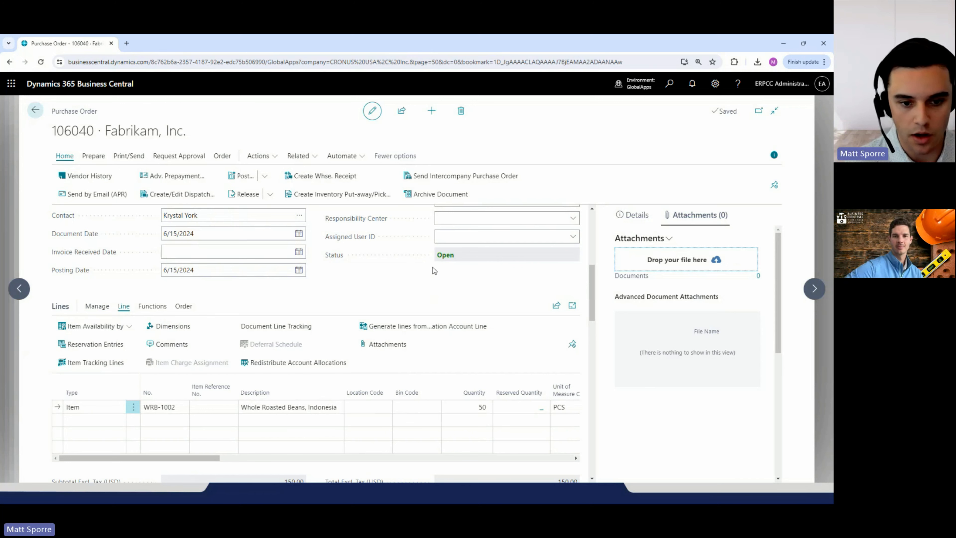
left_click(238, 176)
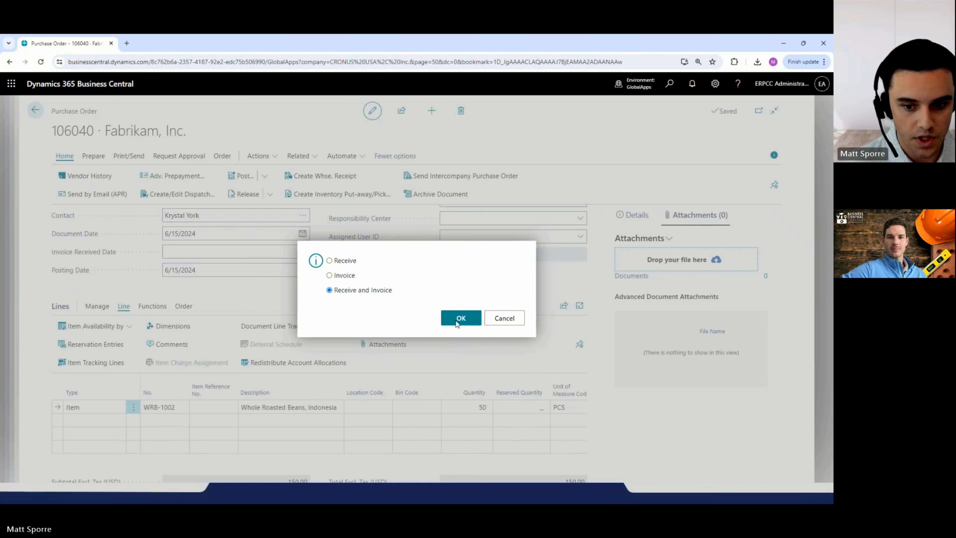
left_click(467, 317)
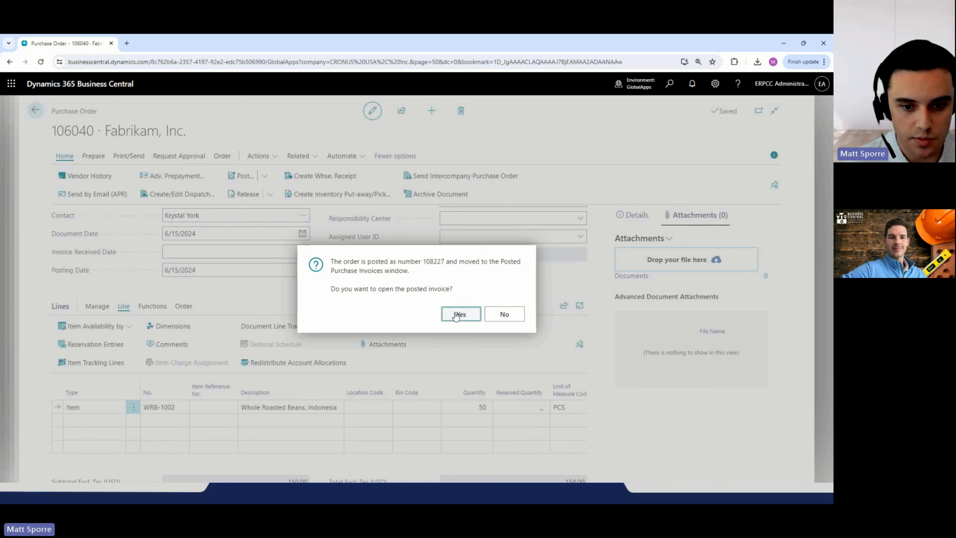
left_click(463, 309)
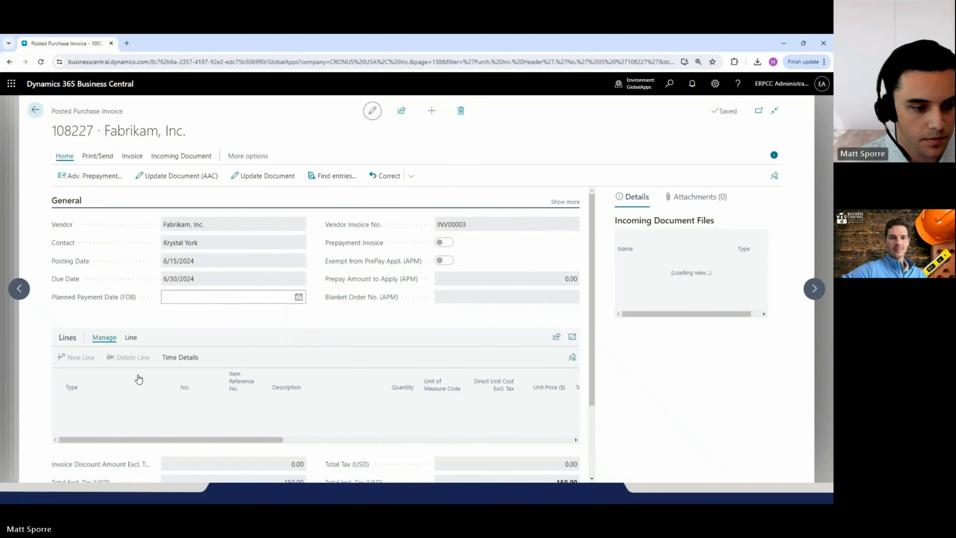
- Open the item tracking entries of the WRB-1002 invoice line and examine the Lot No. and Expiration Date
left_click(131, 338)
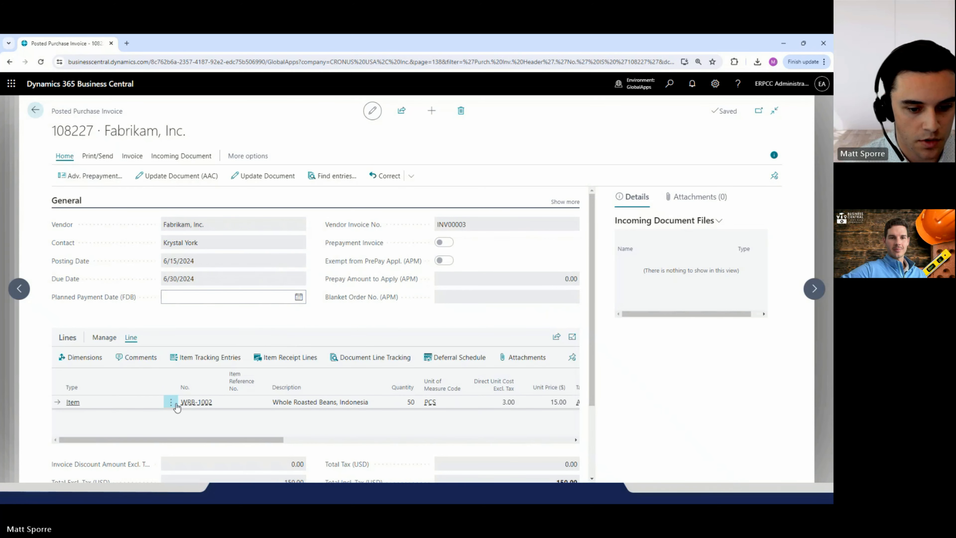
left_click(220, 359)
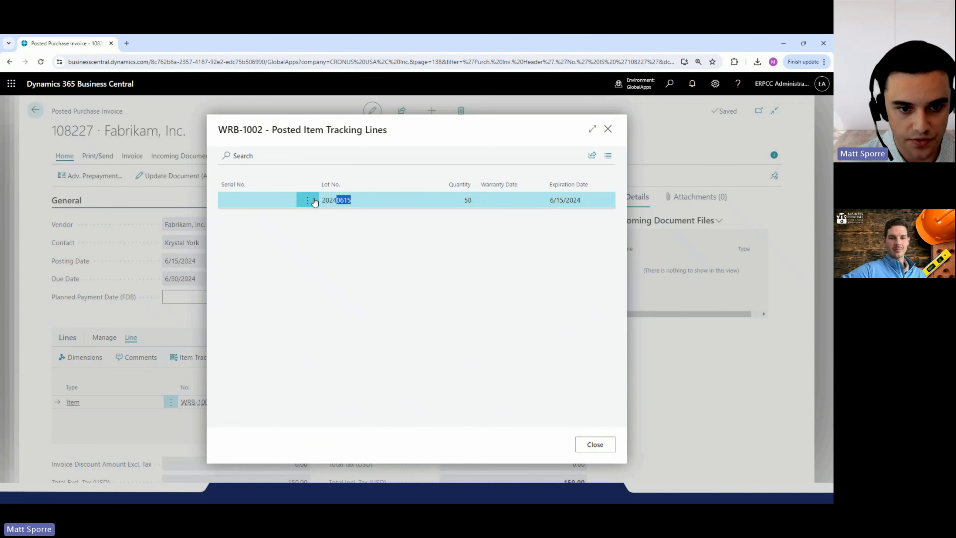
left_click_drag(323, 200, 337, 201)
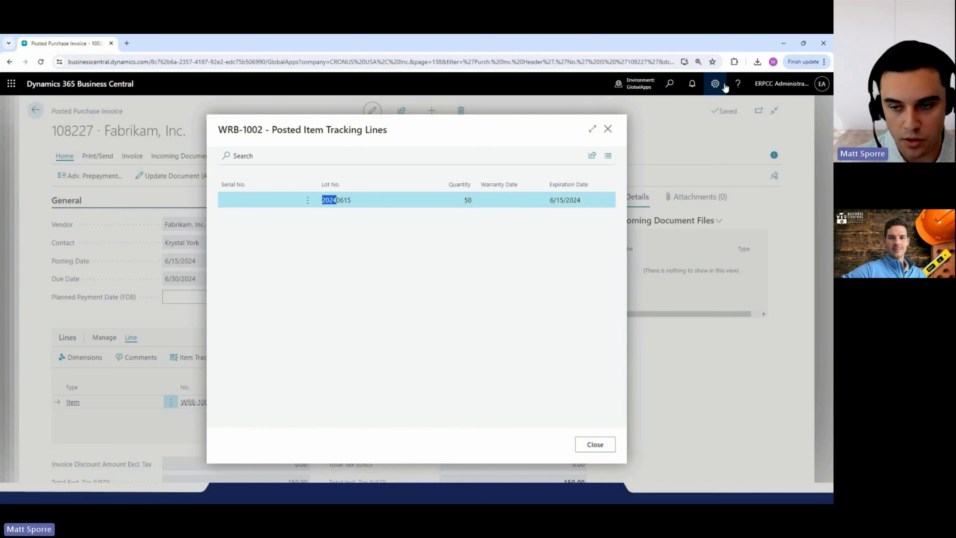
left_click(715, 83)
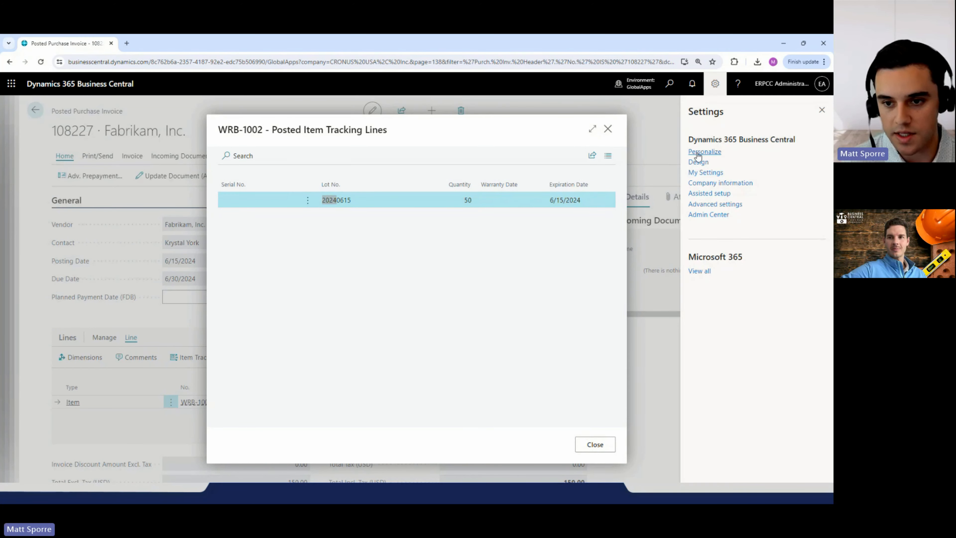
left_click(537, 142)
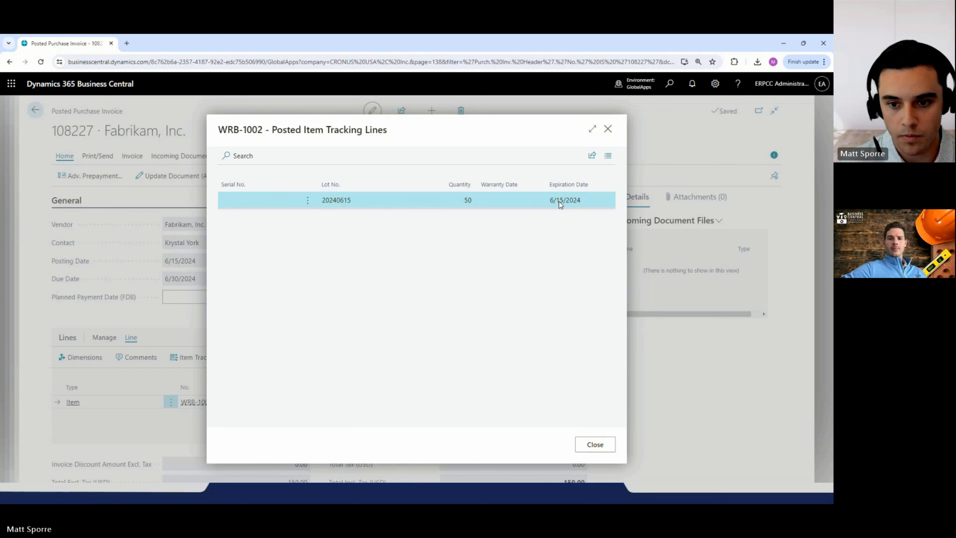
left_click_drag(551, 200, 573, 202)
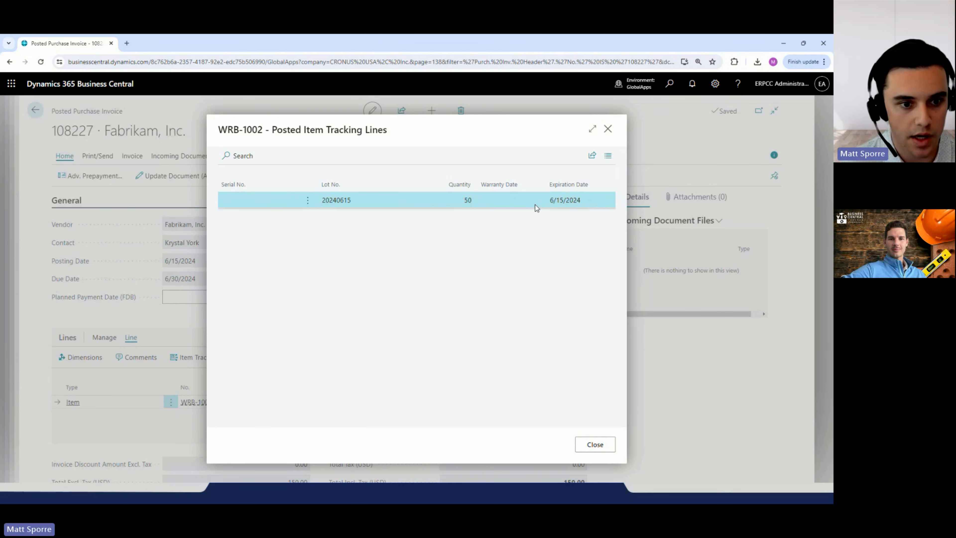
- Close the posted item tracking lines and go back past the Wide World Importers order to the Purchase Orders list
left_click(610, 128)
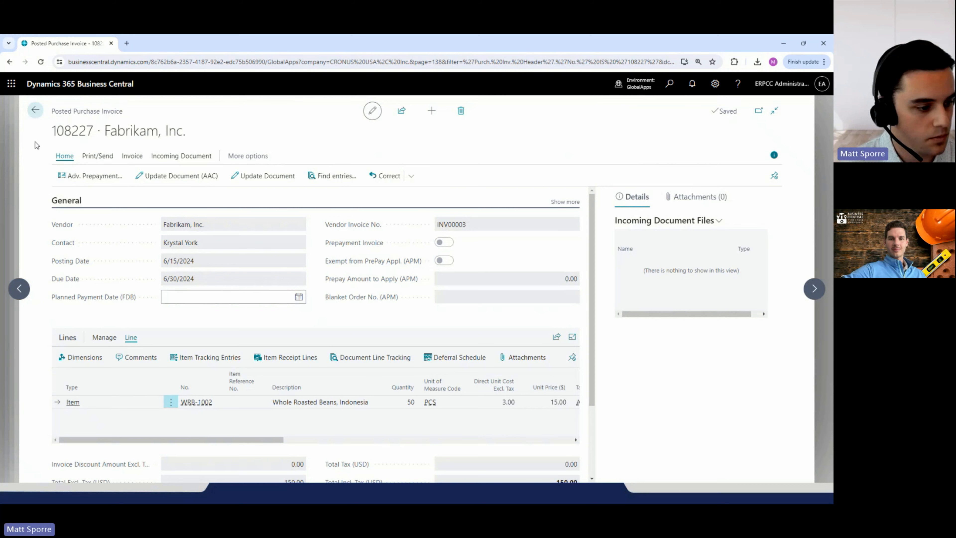
left_click(33, 111)
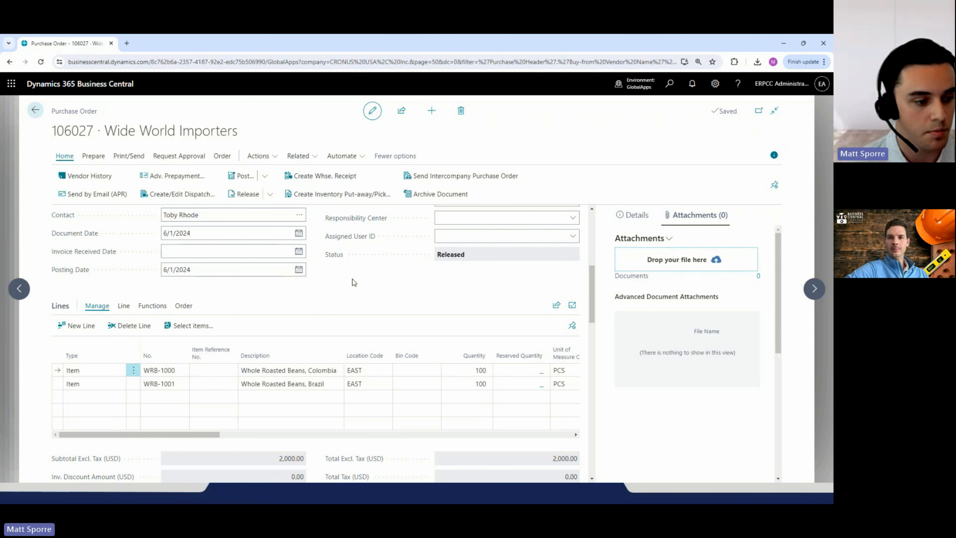
left_click(36, 110)
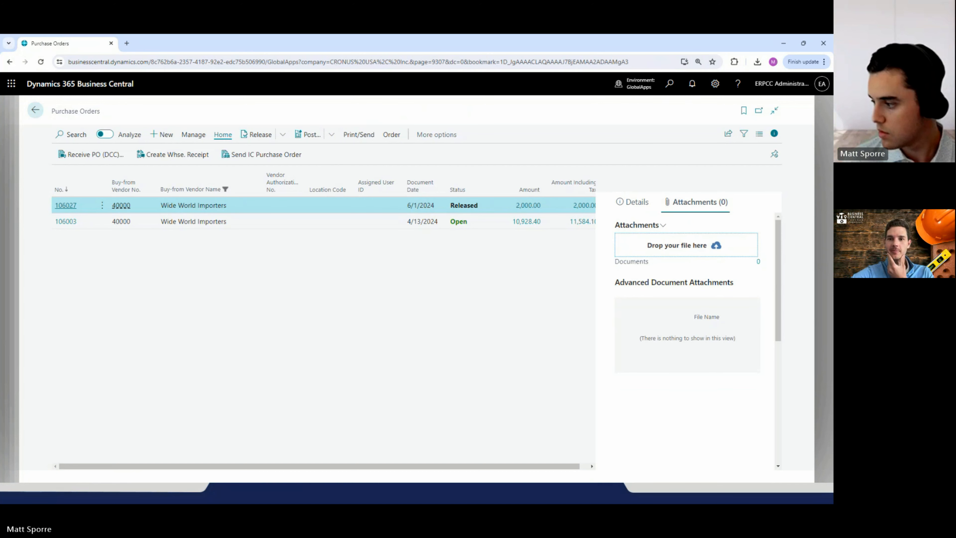
key("alt+Tab")
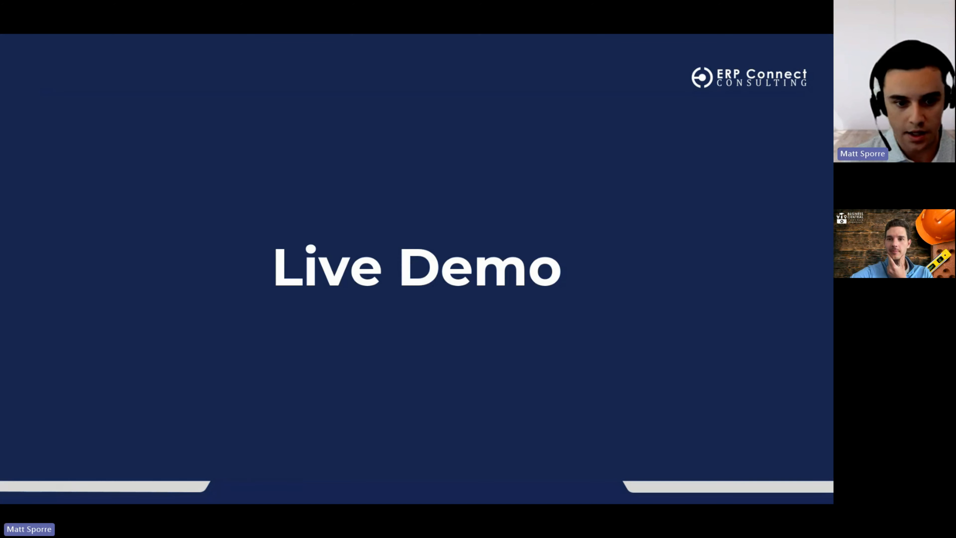
left_click(564, 286)
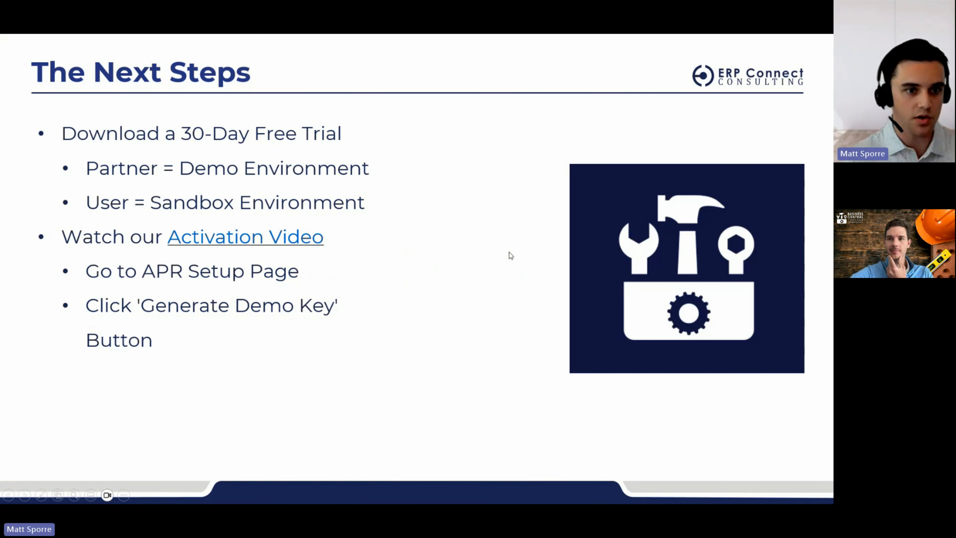